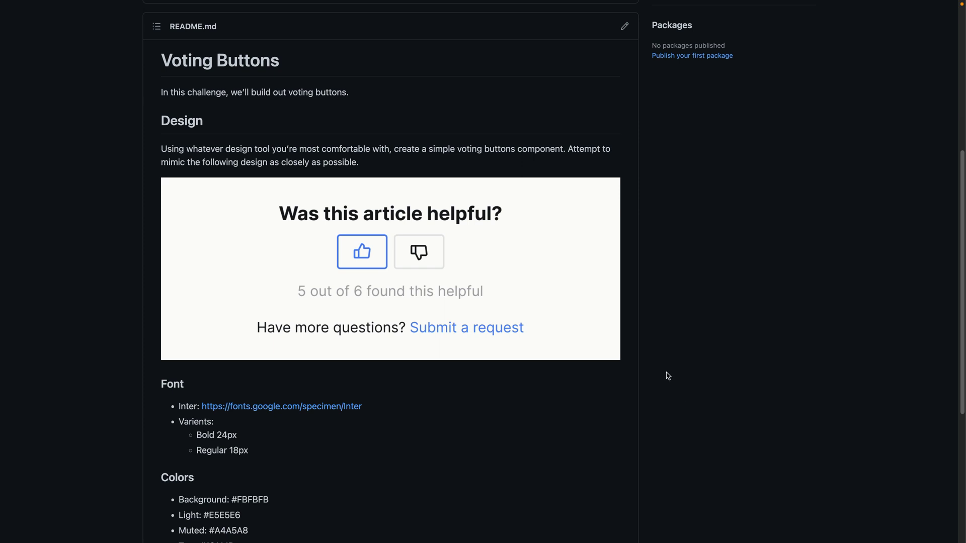
- Review the Voting Buttons challenge readme, its example design and the repository's list of challenge branches
scroll(508, 281, "up", 4)
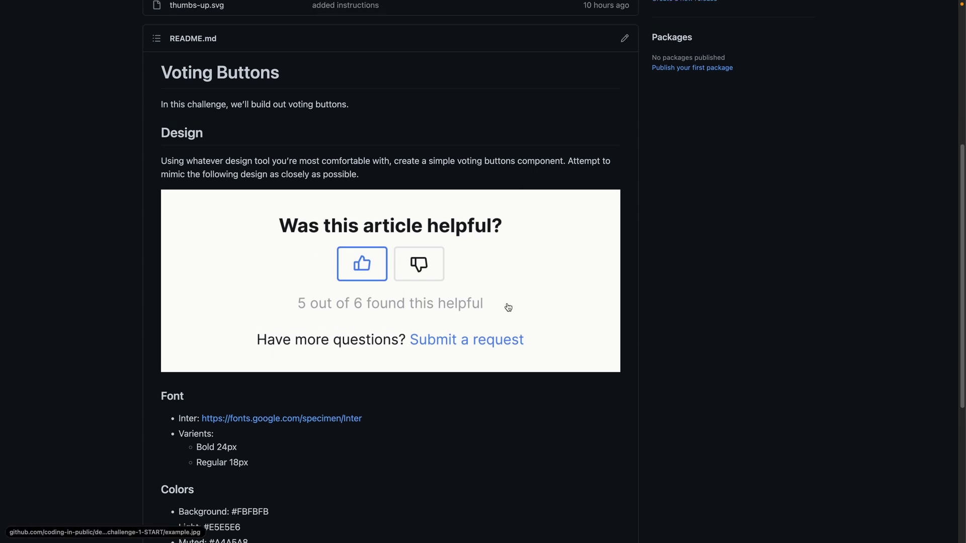
scroll(508, 307, "up", 2)
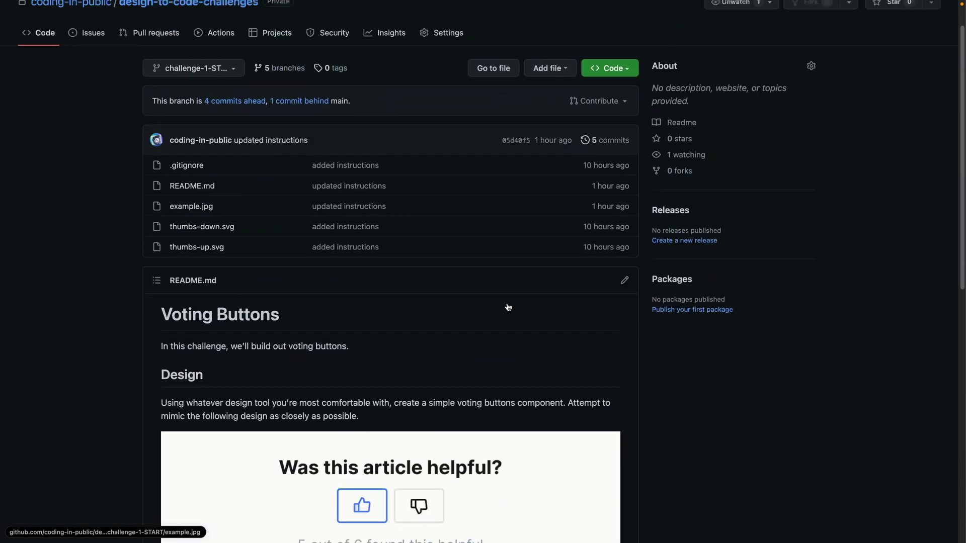
left_click(229, 73)
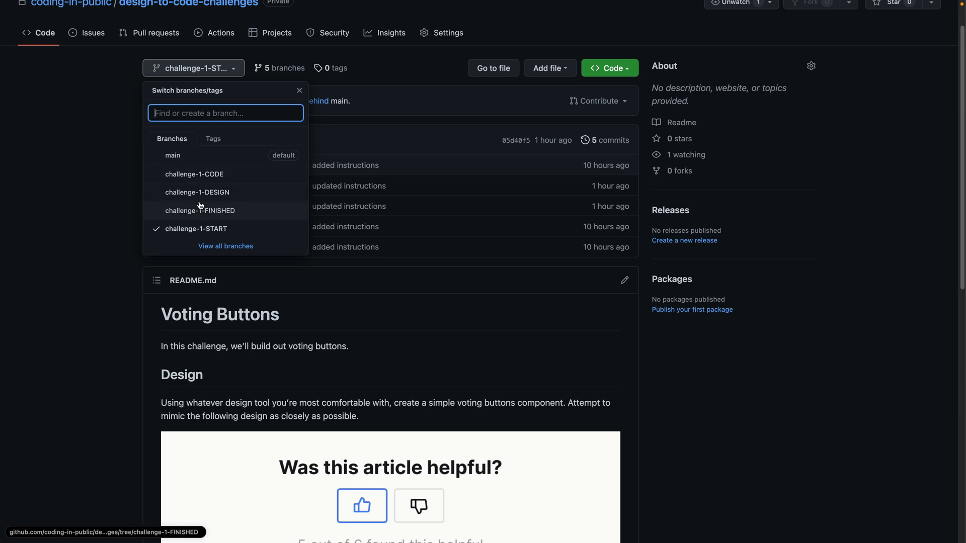
left_click(395, 371)
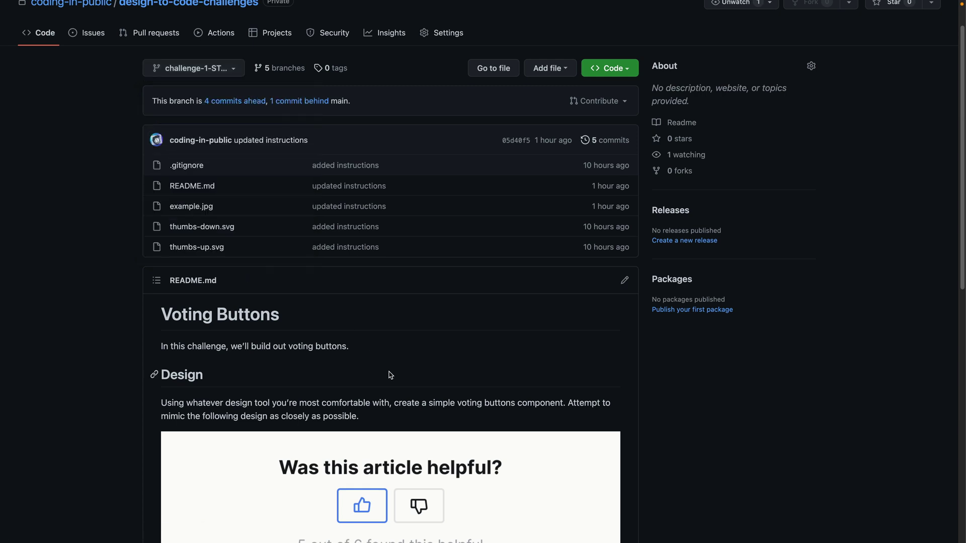
scroll(390, 391, "down", 2)
scroll(392, 417, "down", 6)
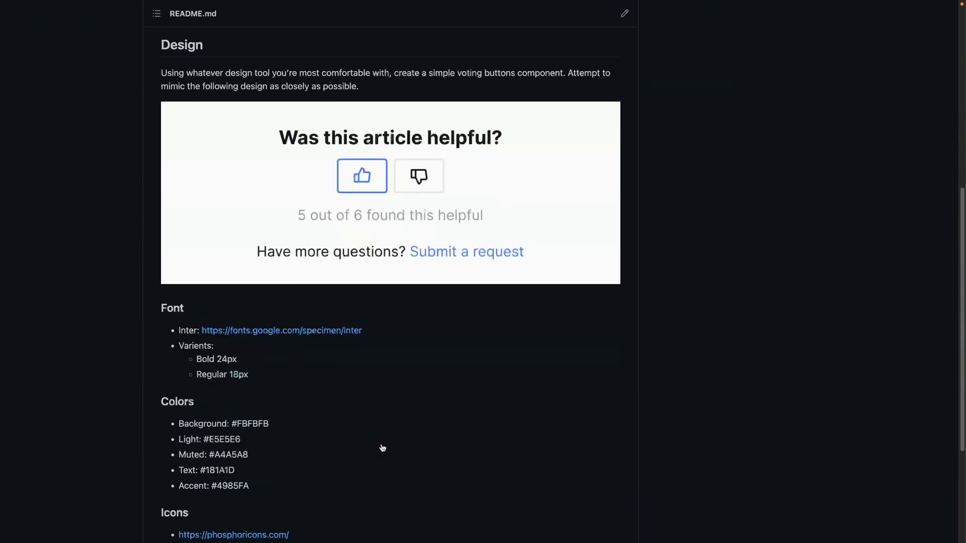
scroll(393, 323, "up", 3)
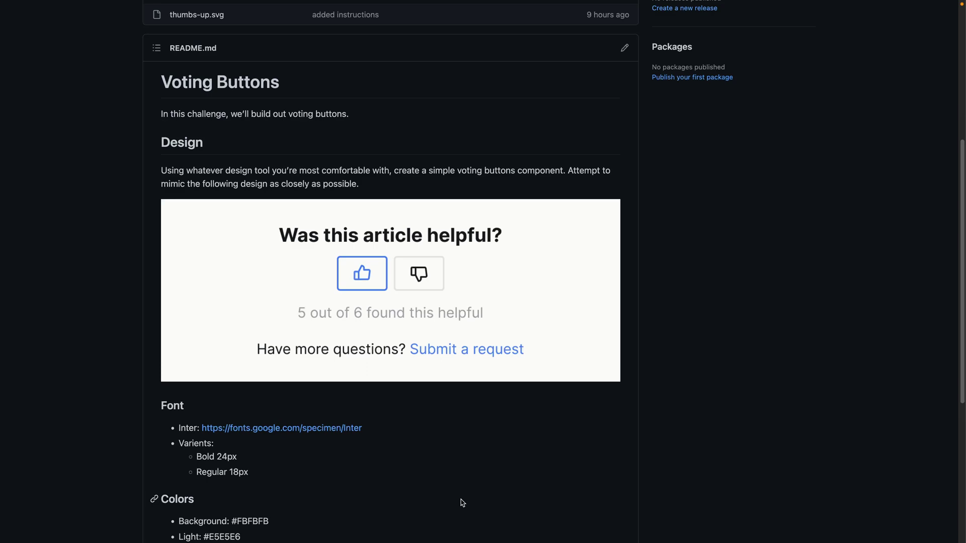
scroll(450, 485, "up", 6)
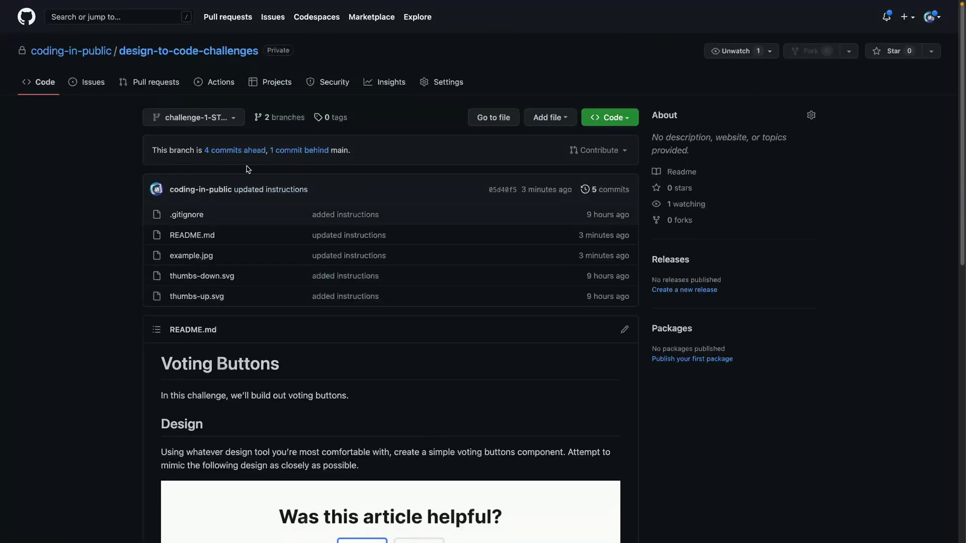
left_click(206, 121)
left_click(676, 455)
- Examine the readme's font, color and icon specifications and the extra prototyping challenge
scroll(675, 455, "down", 6)
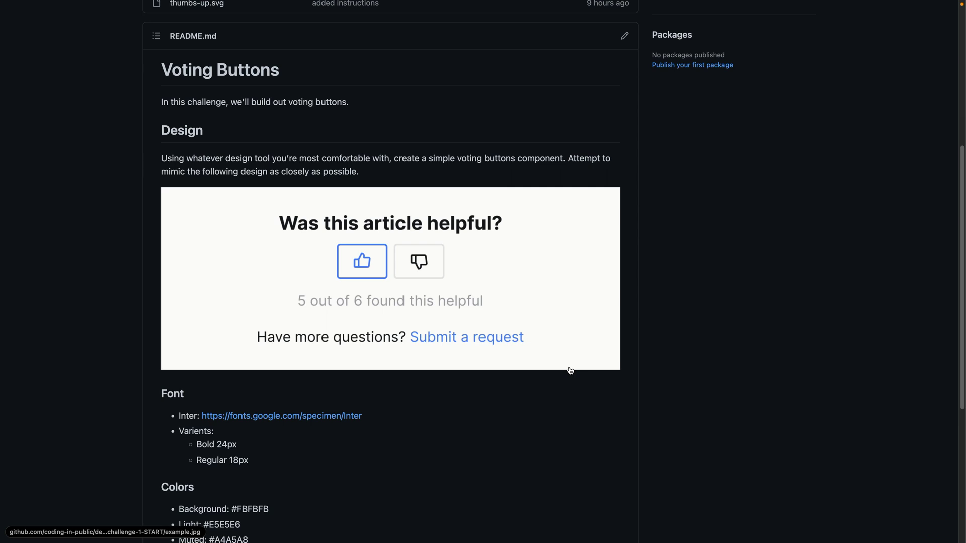
scroll(439, 397, "down", 5)
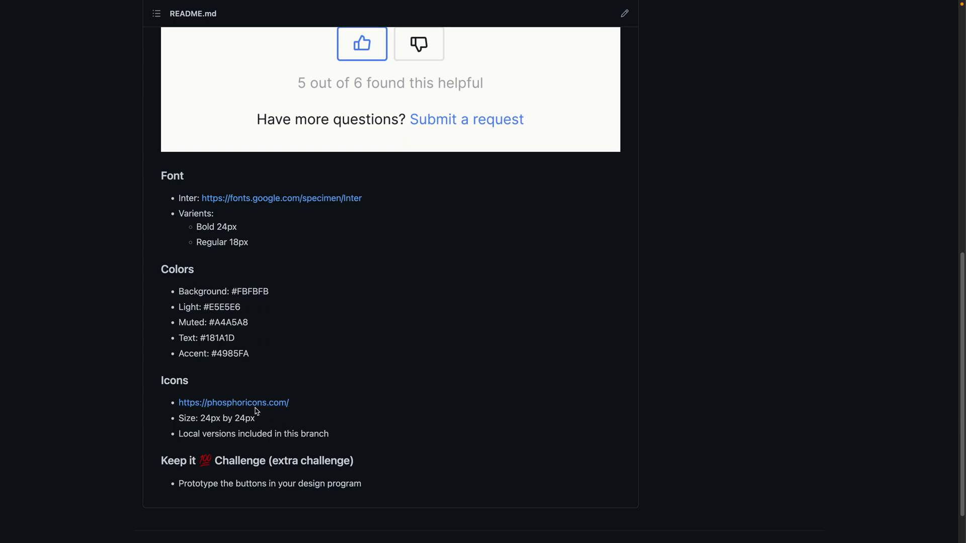
left_click_drag(366, 495, 157, 460)
left_click(424, 486)
scroll(423, 486, "up", 3)
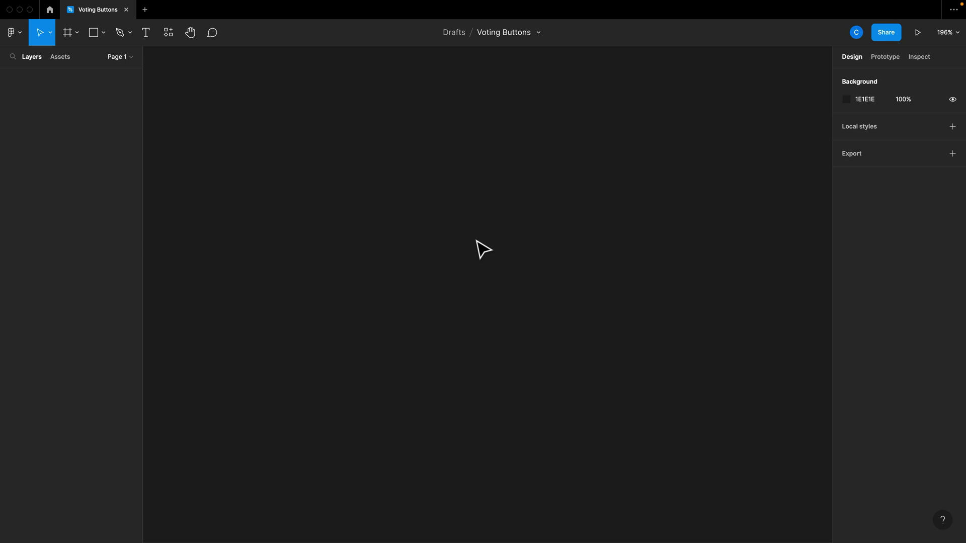
- Copy the example design image from the GitHub readme and paste it onto the Figma canvas as a reference
key("ctrl+Right")
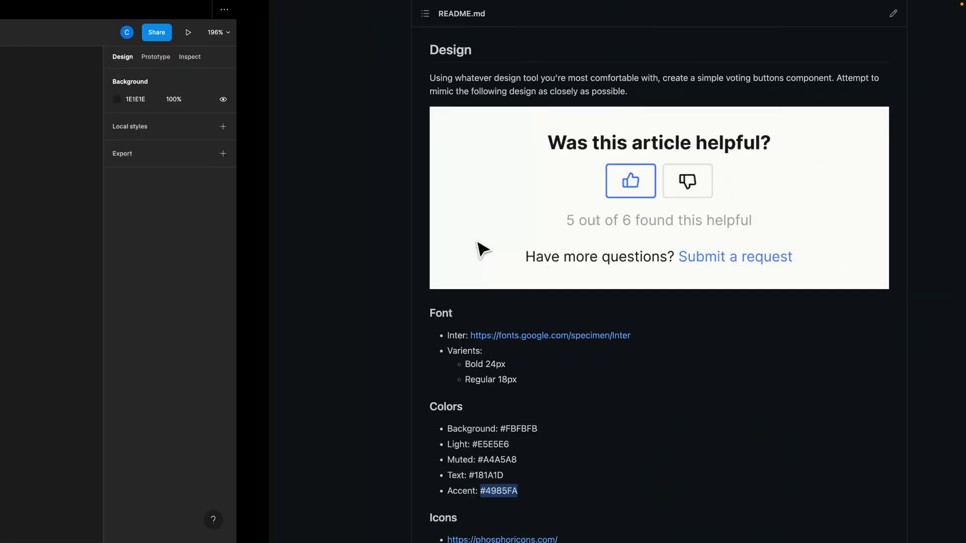
right_click(420, 213)
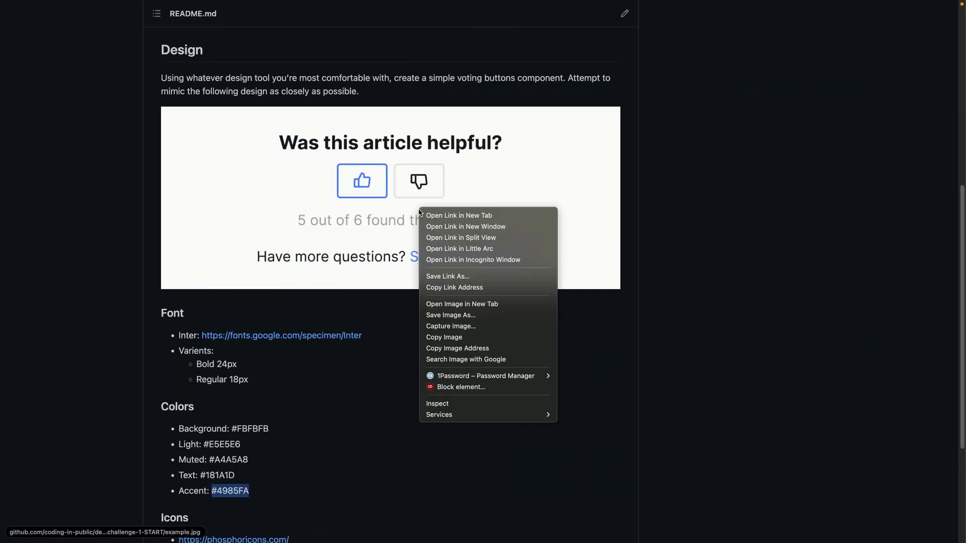
left_click(458, 347)
key("ctrl+Left")
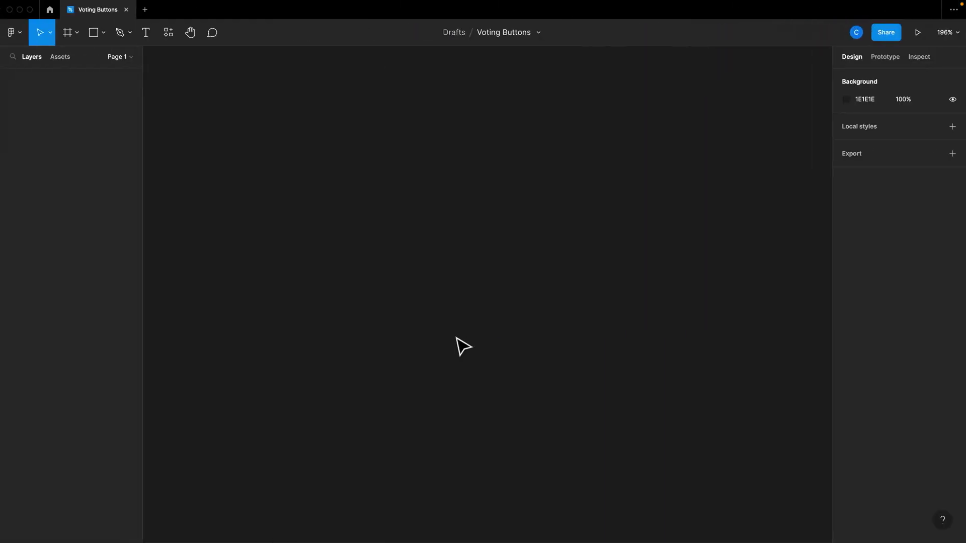
key("ctrl+v")
left_click(473, 464)
scroll(470, 461, "down", 5)
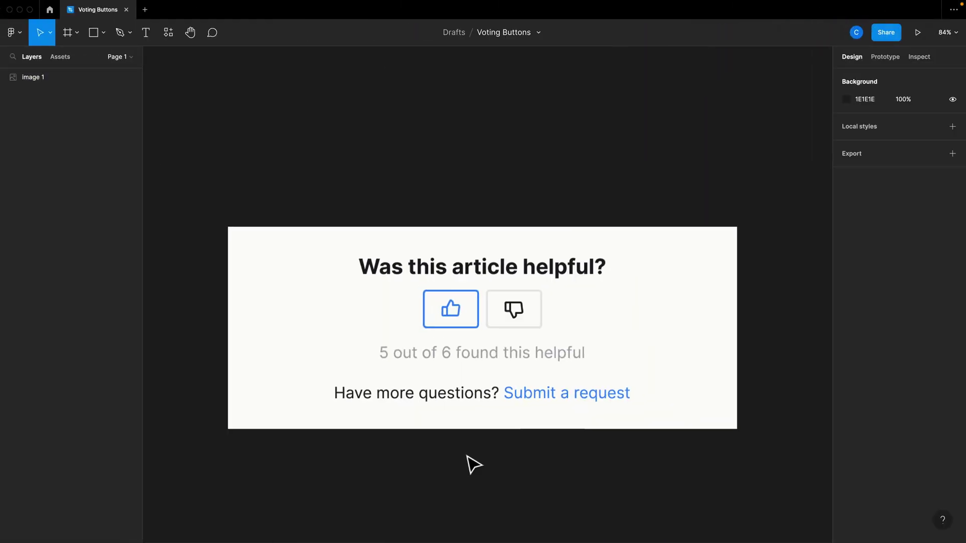
scroll(470, 461, "down", 1)
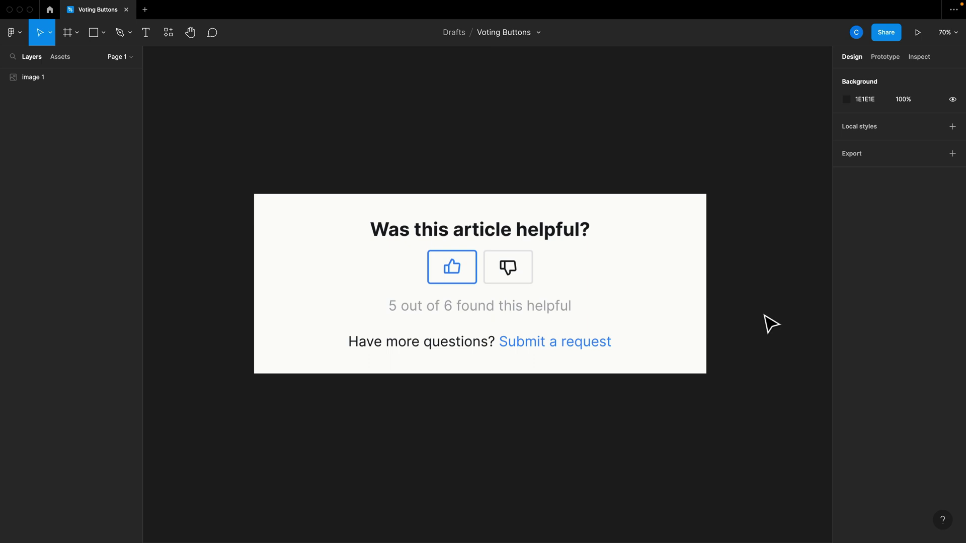
- Return to the GitHub readme and queue the hex codes FBFBFB, E5E5E6, A4A5A8, 181A1D and 4985FA for sequential pasting
key("super+Tab")
scroll(317, 416, "down", 1)
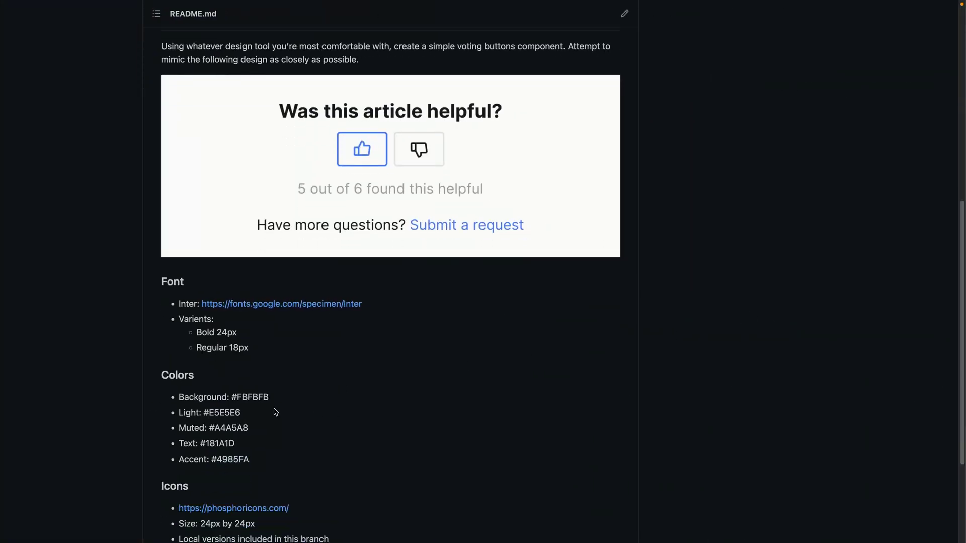
key("super+shift+c")
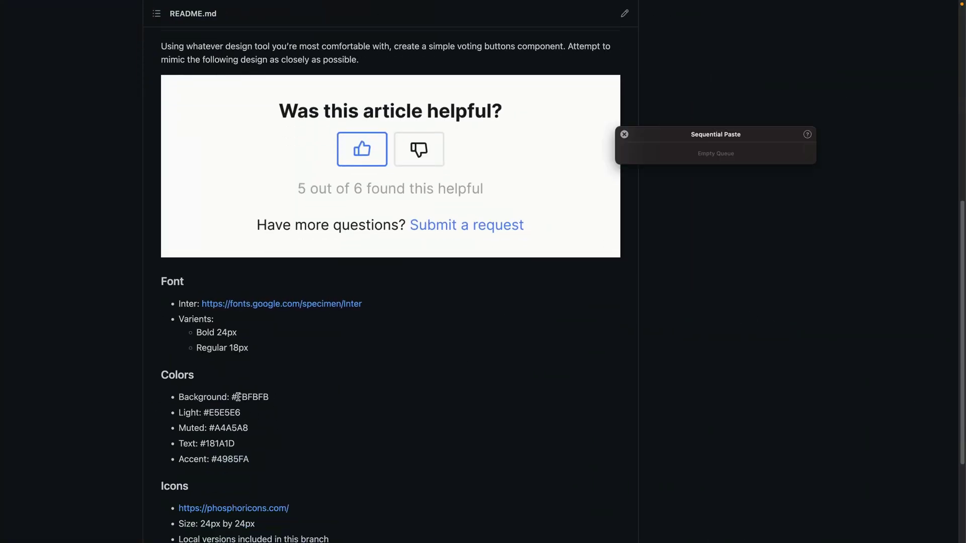
left_click_drag(238, 397, 278, 397)
key("super+c")
left_click_drag(210, 412, 249, 459)
key("super+c")
key("super+c")
key("super+c")
left_click(216, 458)
key("super+c")
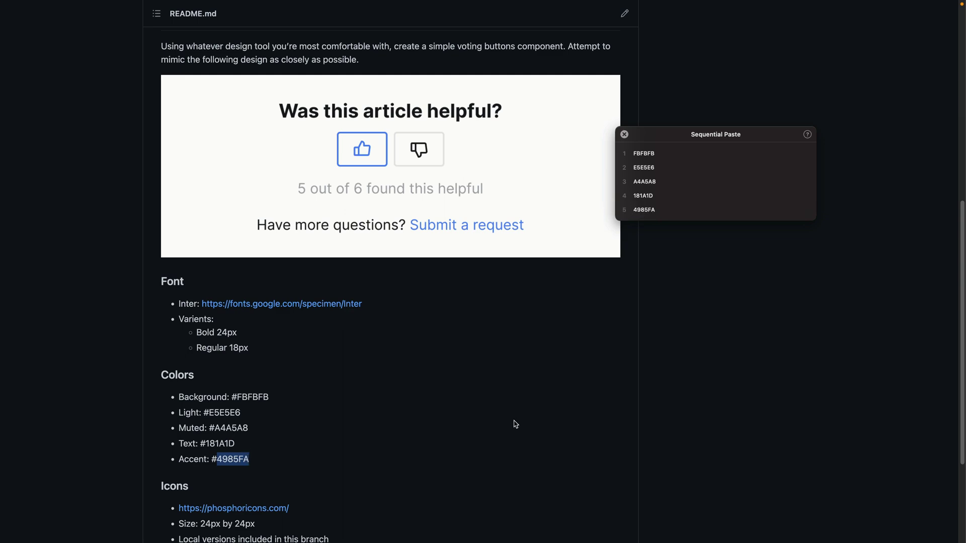
- Switch to Figma and create a local color style named Bkg with the value FBFBFB
key("super+Tab")
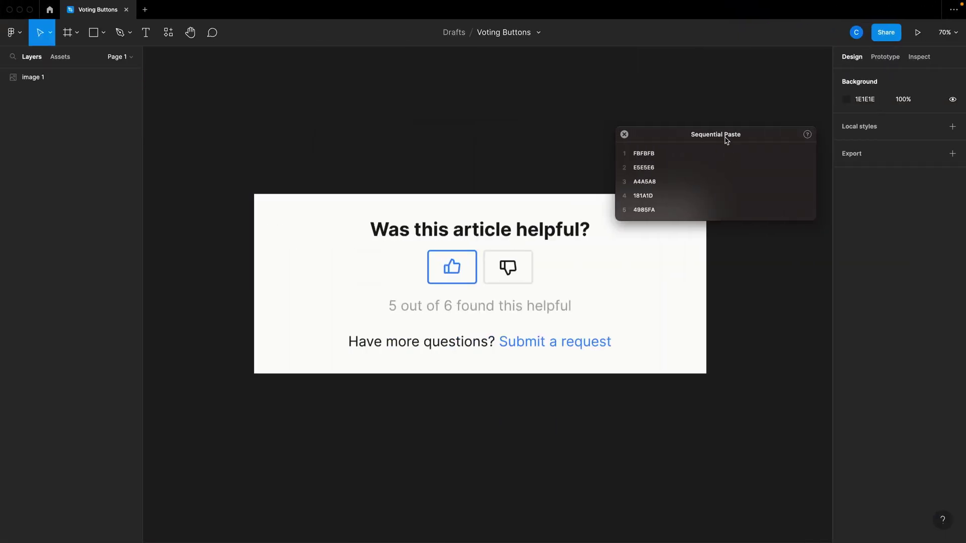
left_click_drag(725, 137, 671, 118)
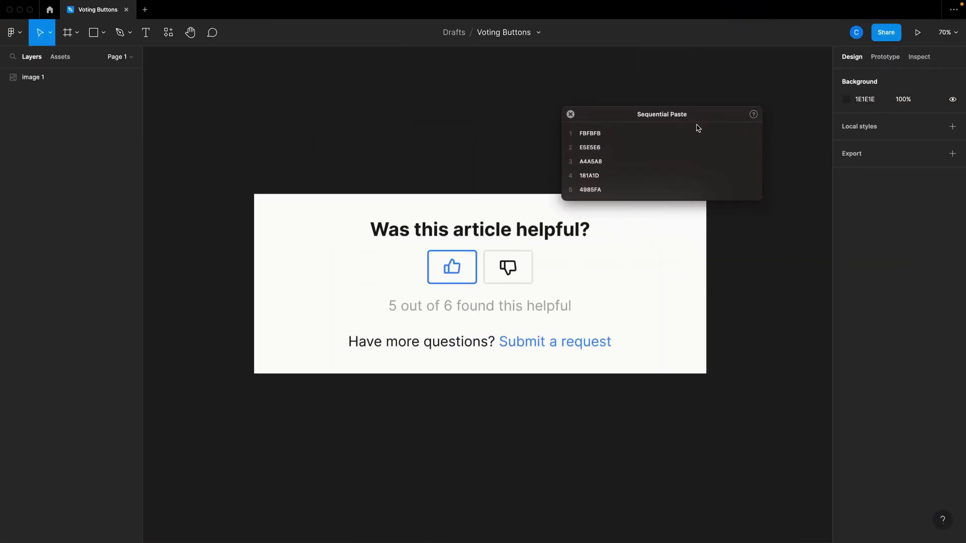
left_click(952, 127)
left_click(945, 163)
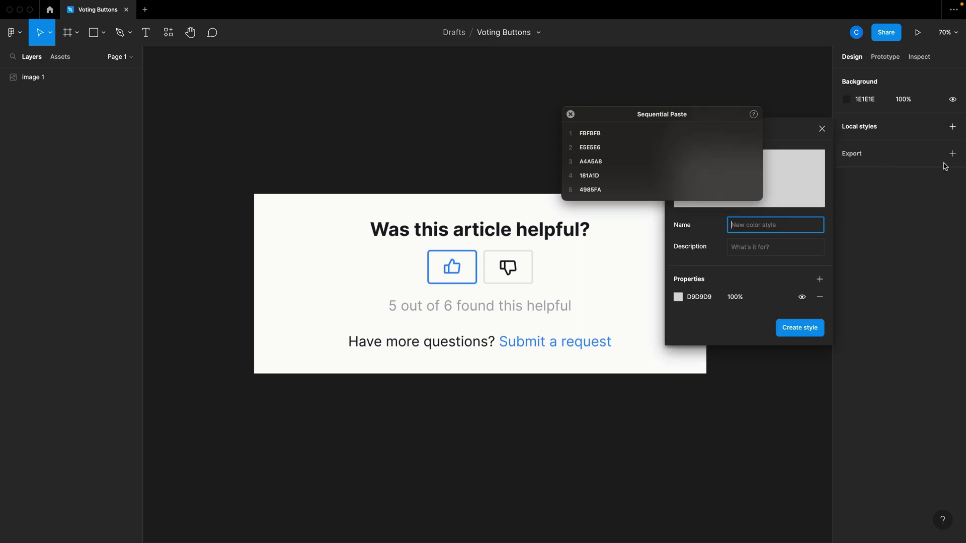
type("B")
left_click(707, 301)
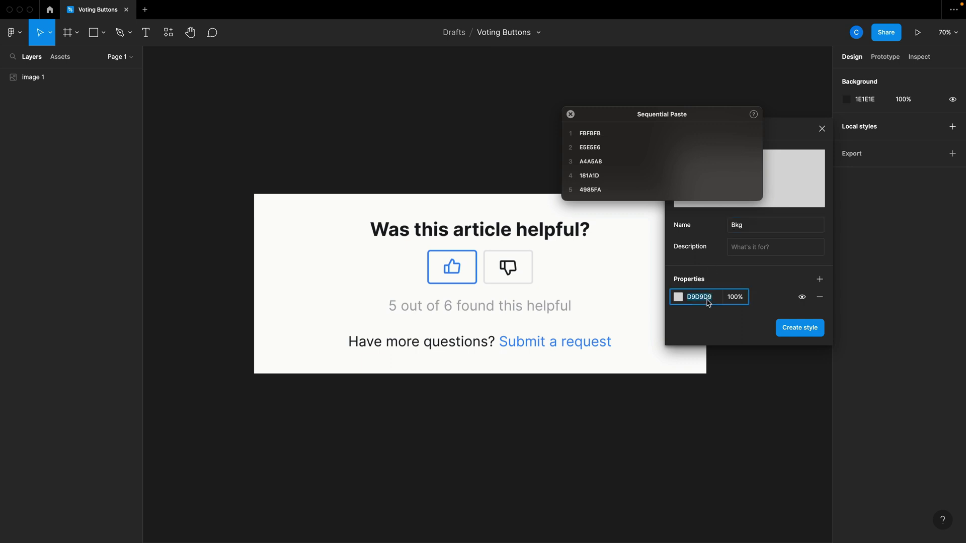
key("super+v")
left_click(804, 327)
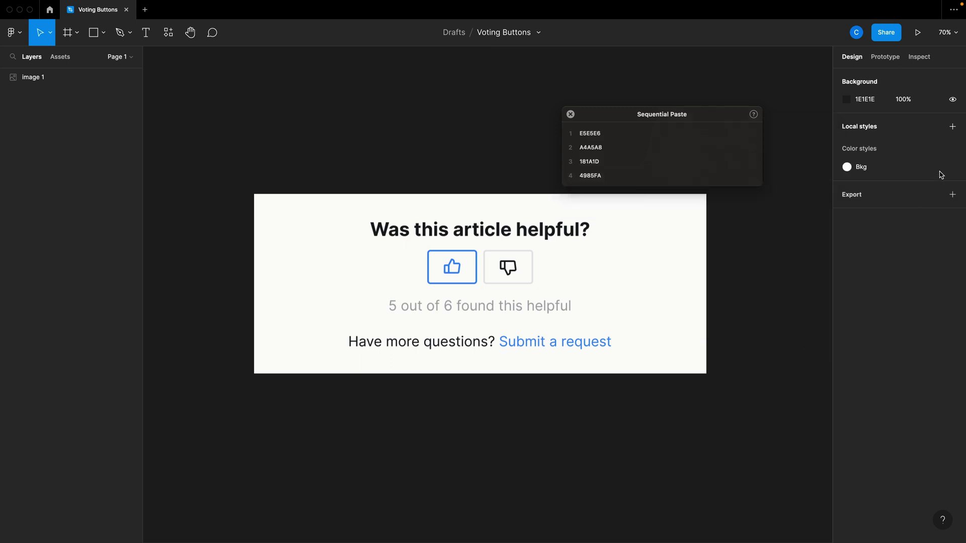
- Create a color style named Light with the value E5E5E6
left_click(952, 150)
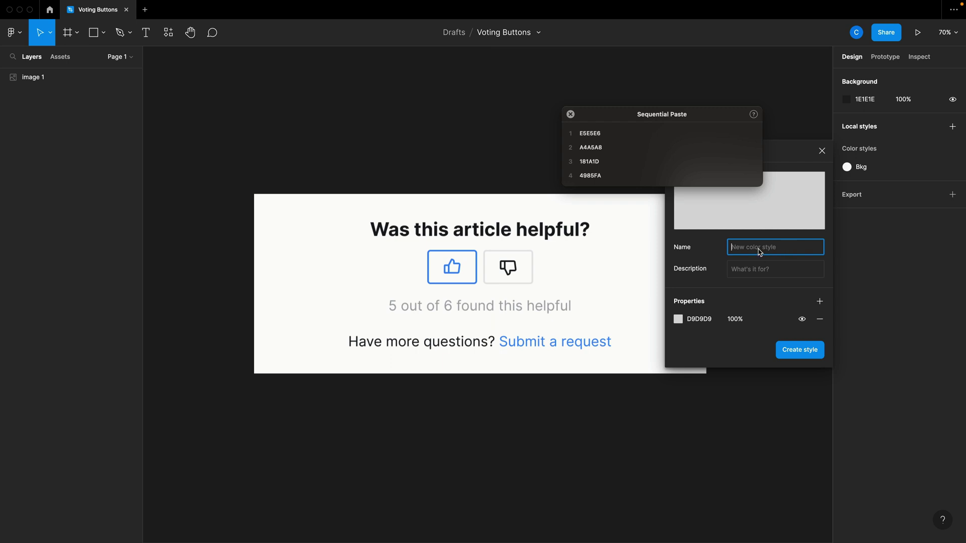
type("L")
left_click(732, 269)
left_click(701, 321)
key("super+v")
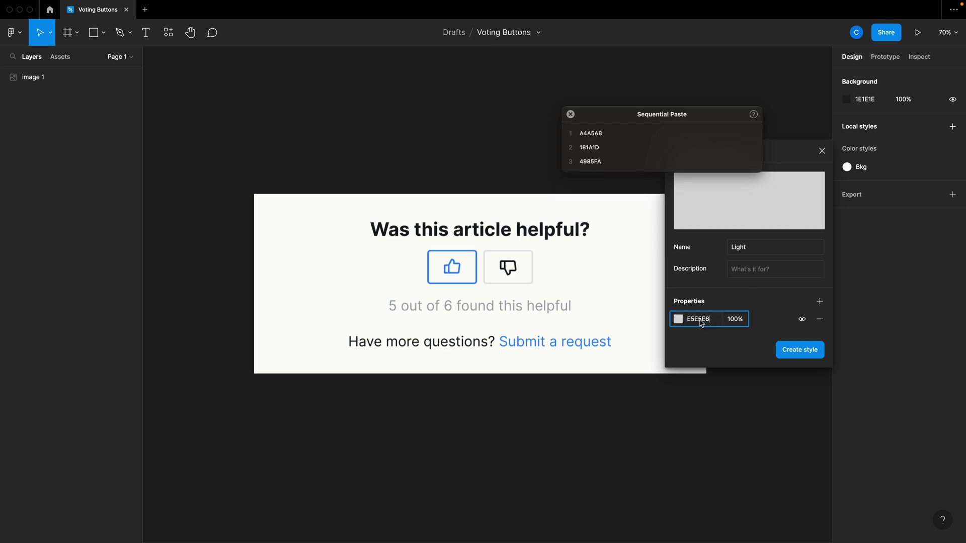
left_click(778, 350)
- Create a color style named Muted with the value A4A5A8
left_click(952, 150)
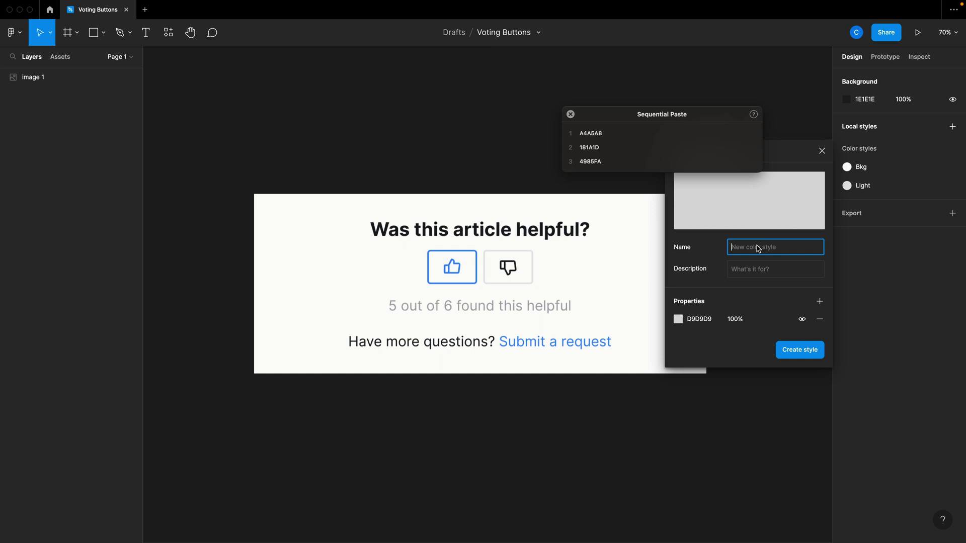
type("Muted")
left_click(713, 319)
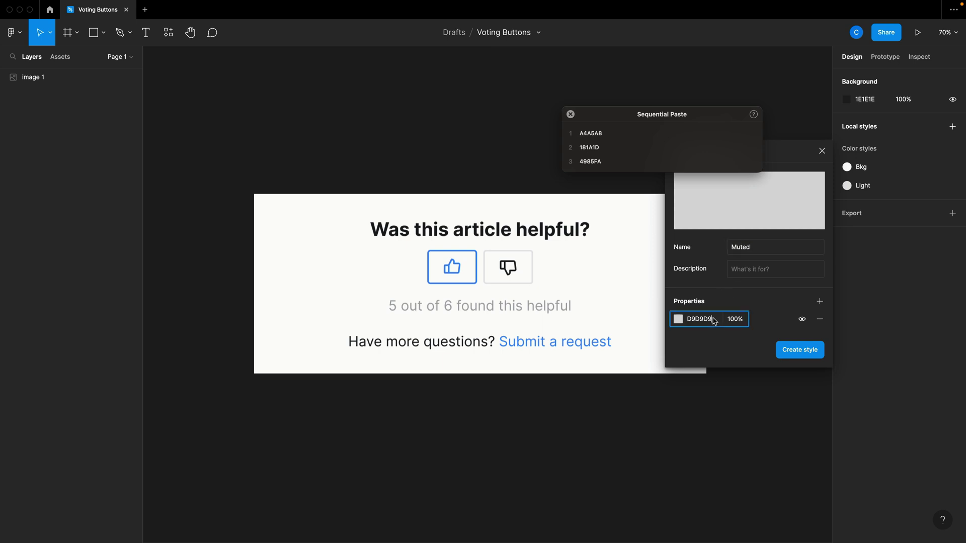
key("super+v")
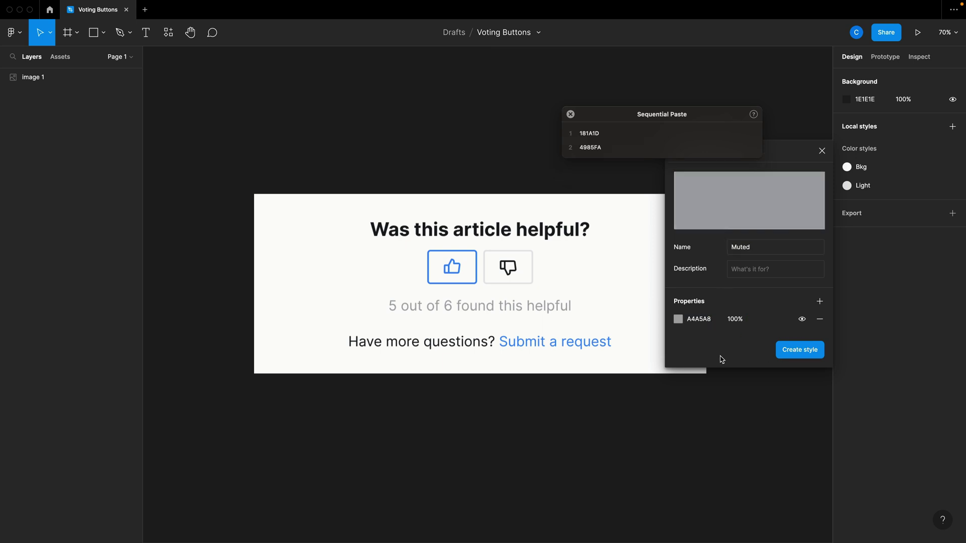
left_click(804, 353)
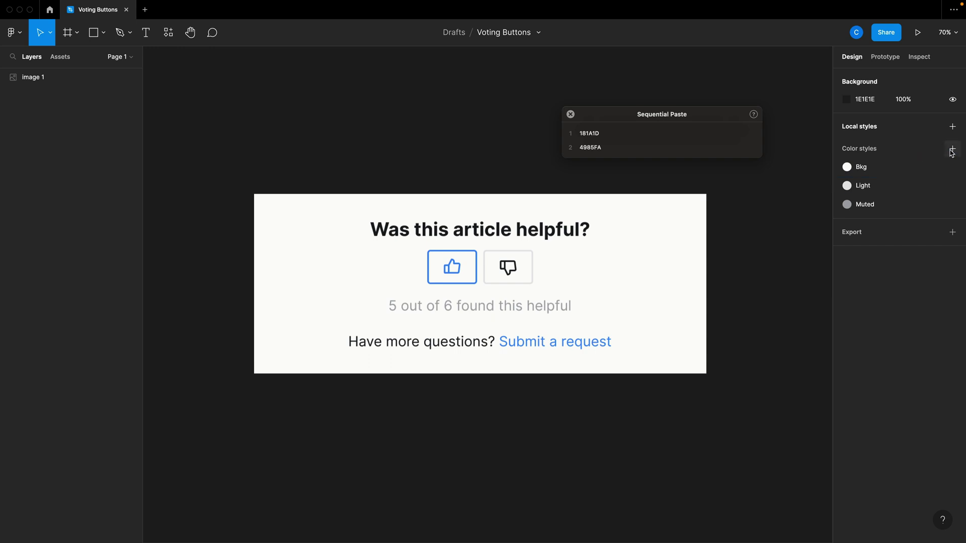
- Create two more color styles: Text with the value 181A1D and Accent with the value 4985FA
left_click(952, 148)
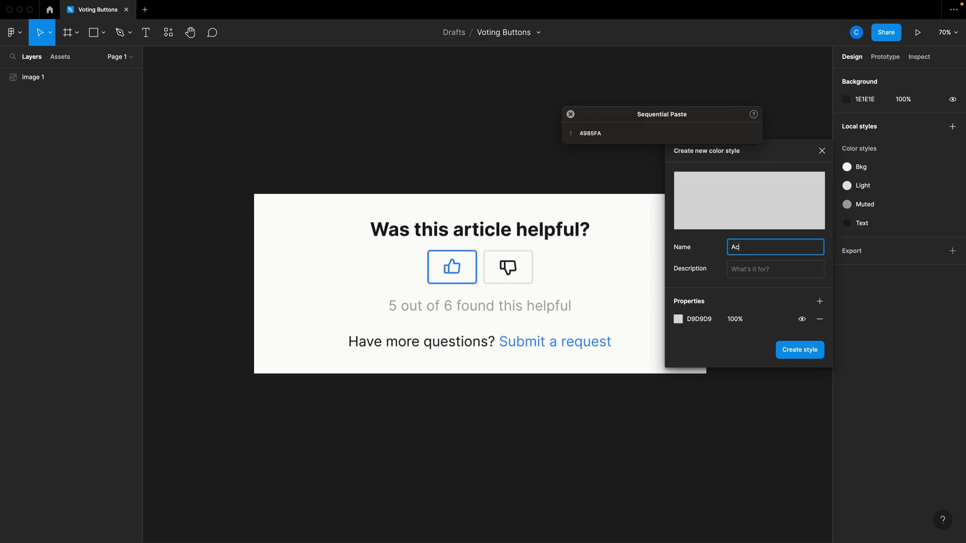
left_click(799, 349)
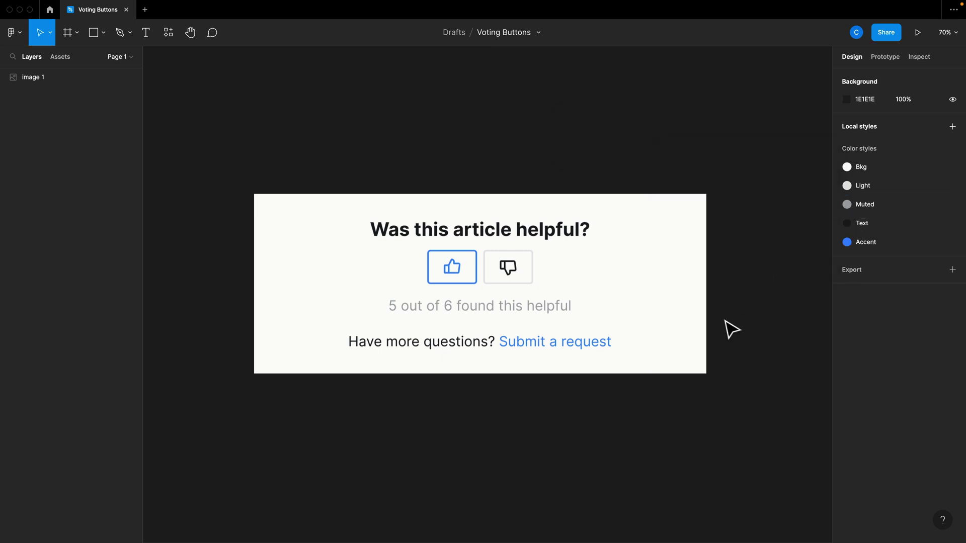
- Place a new 100 × 100 frame on the canvas above the reference image
scroll(724, 332, "down", 2)
scroll(723, 337, "down", 1)
scroll(711, 332, "right", 3)
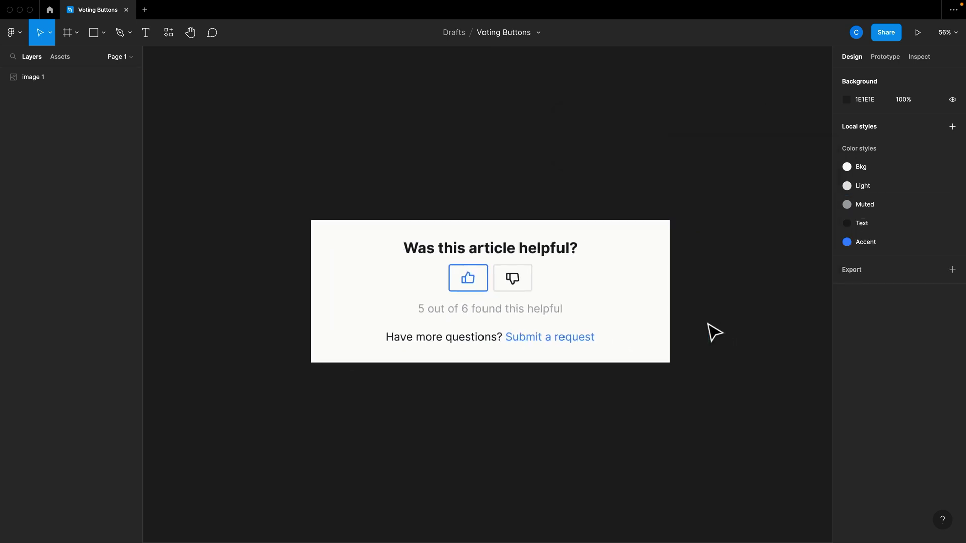
left_click(463, 300)
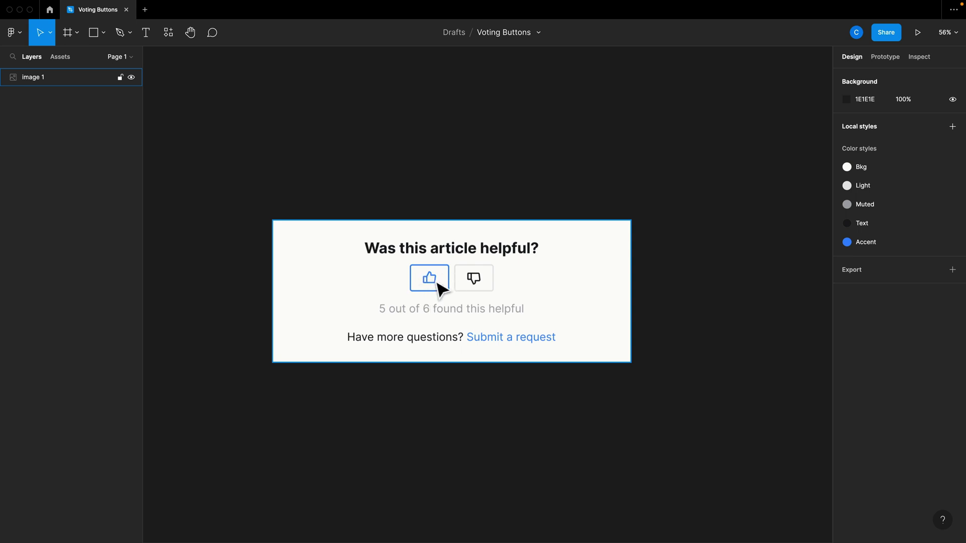
left_click(422, 177)
key("f")
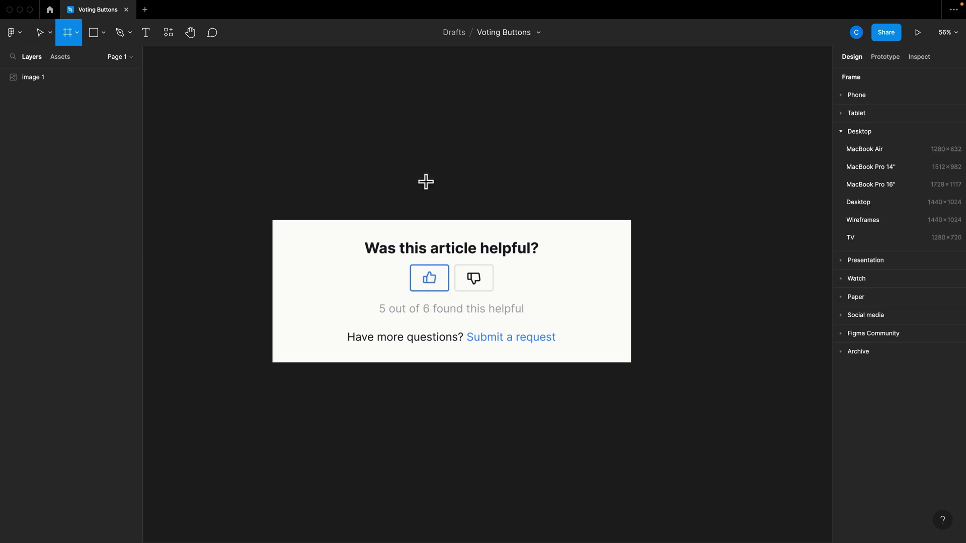
left_click(423, 130)
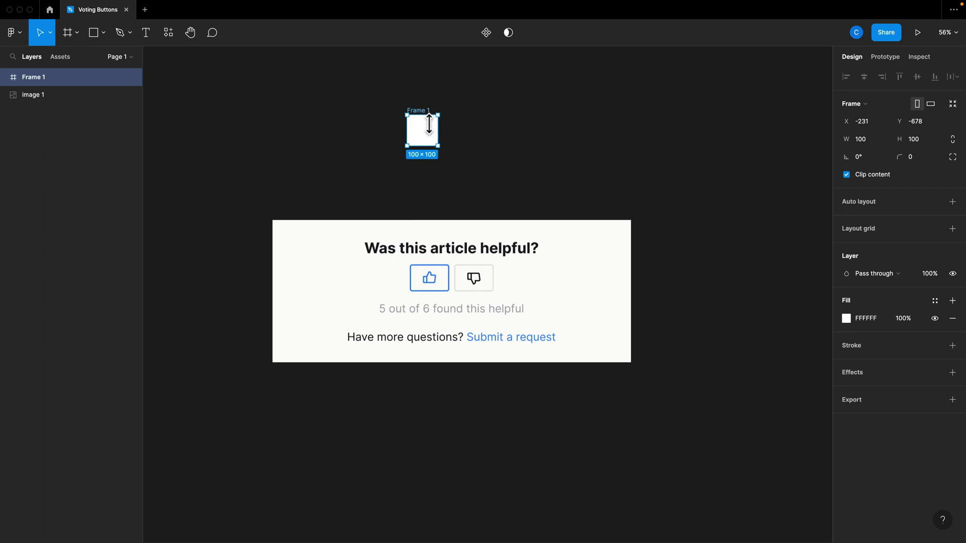
- Rename the new frame as Voting Btns, convert it into a component and move it closer to the reference image
double_click(35, 76)
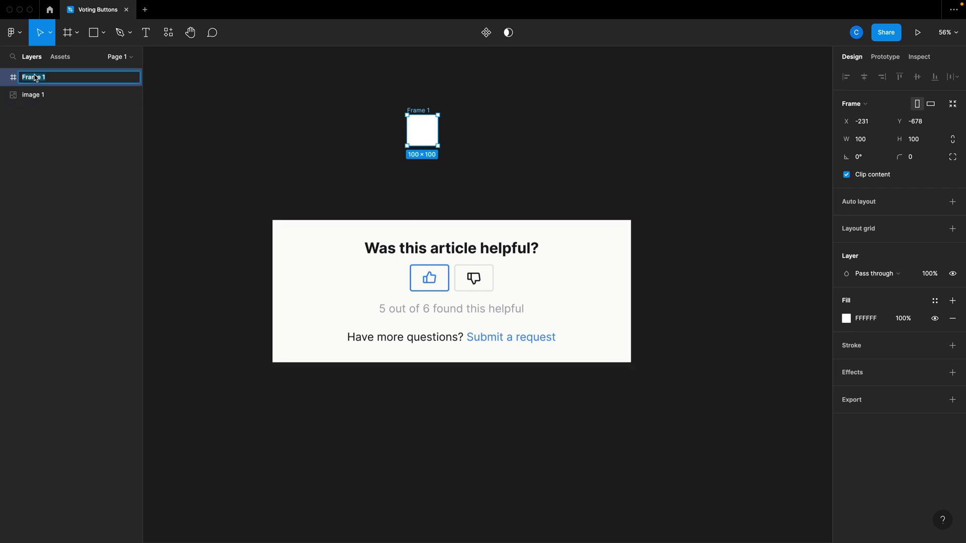
type("Voting Btns")
key("Return")
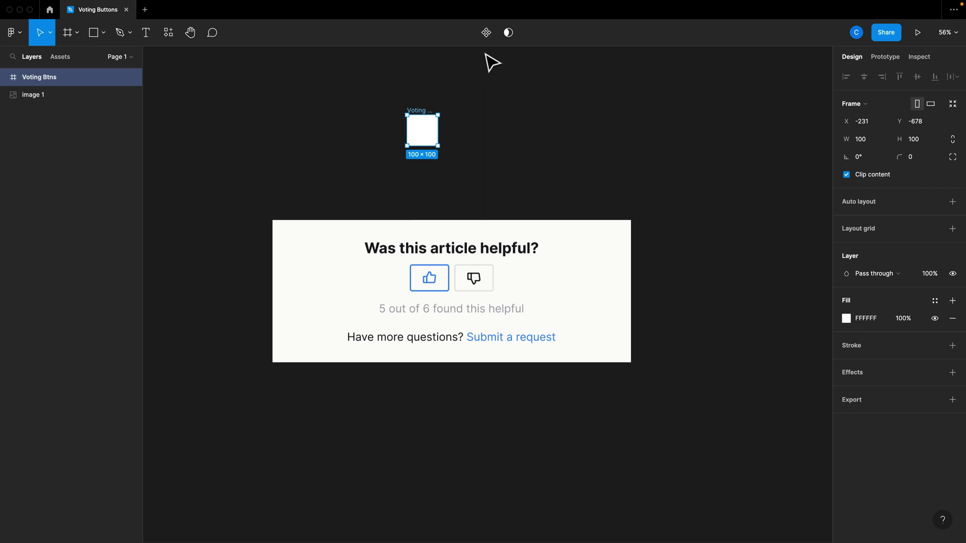
left_click(486, 32)
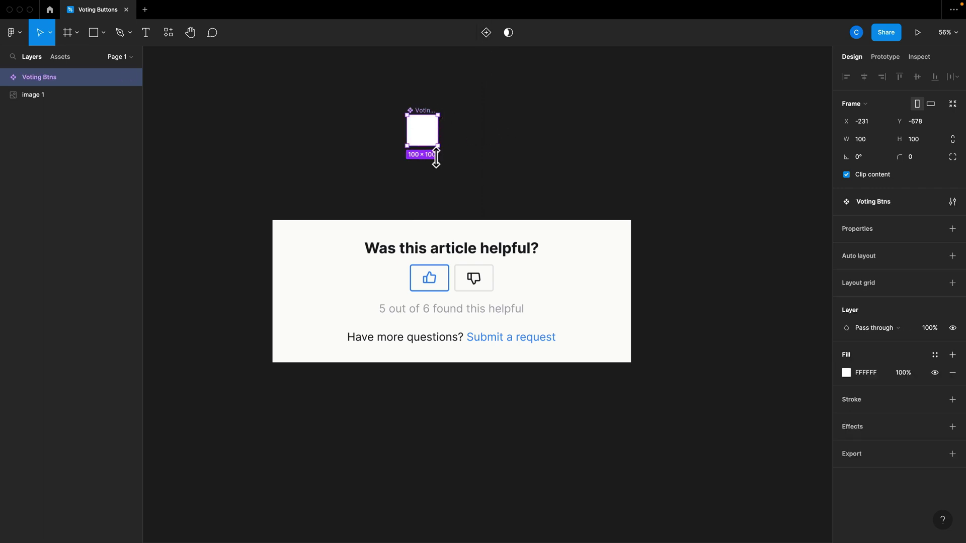
left_click_drag(428, 141, 447, 169)
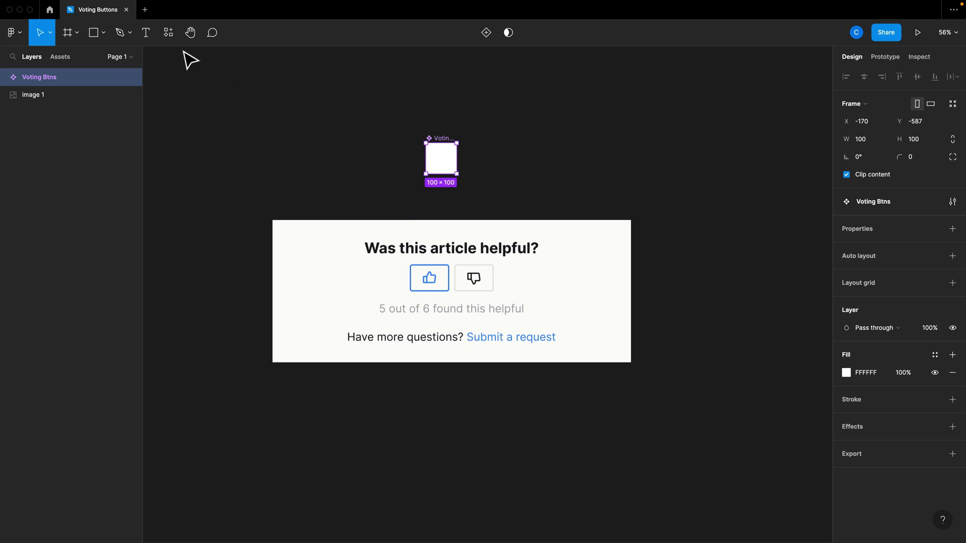
- Search the Phosphor Icons plugin for "like" and add its regular ThumbsUp and ThumbsDown icons to the canvas
left_click(168, 32)
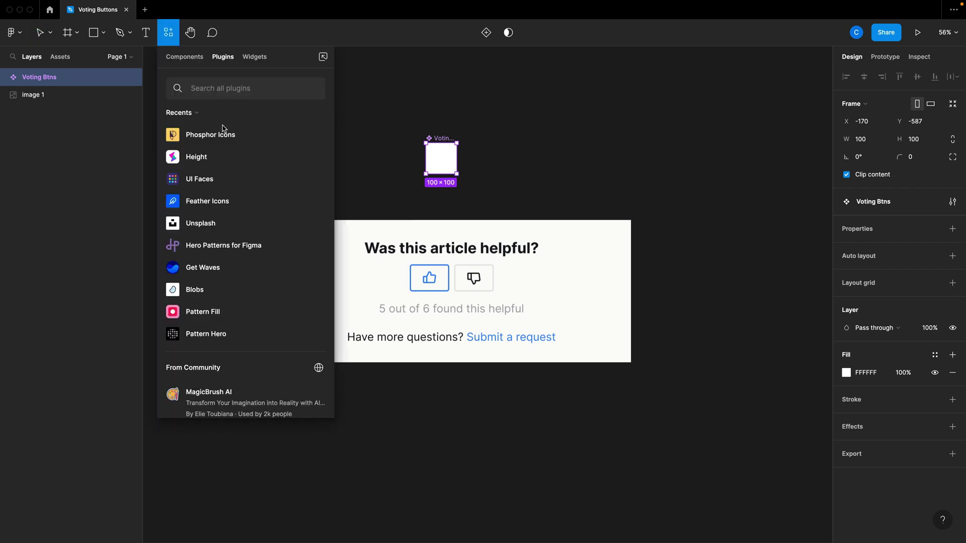
left_click(318, 134)
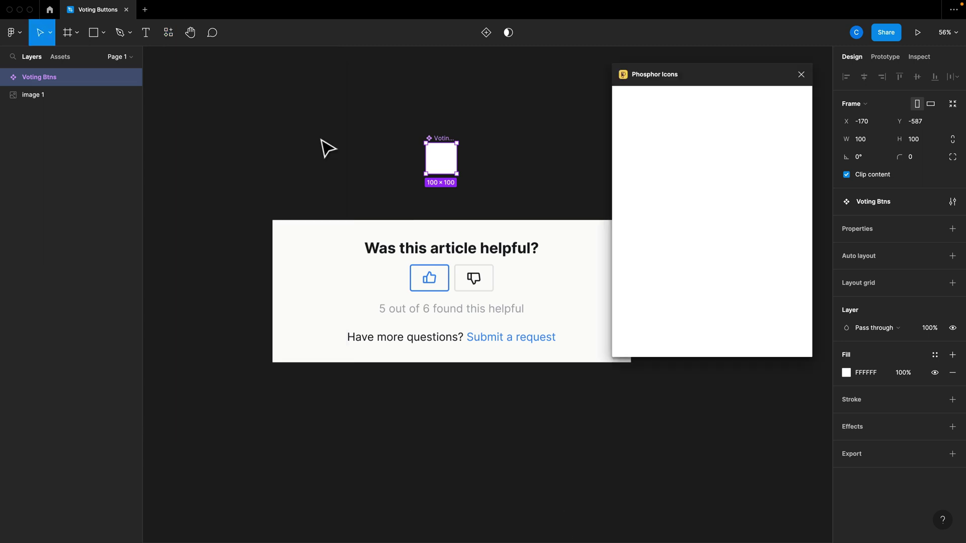
left_click(765, 99)
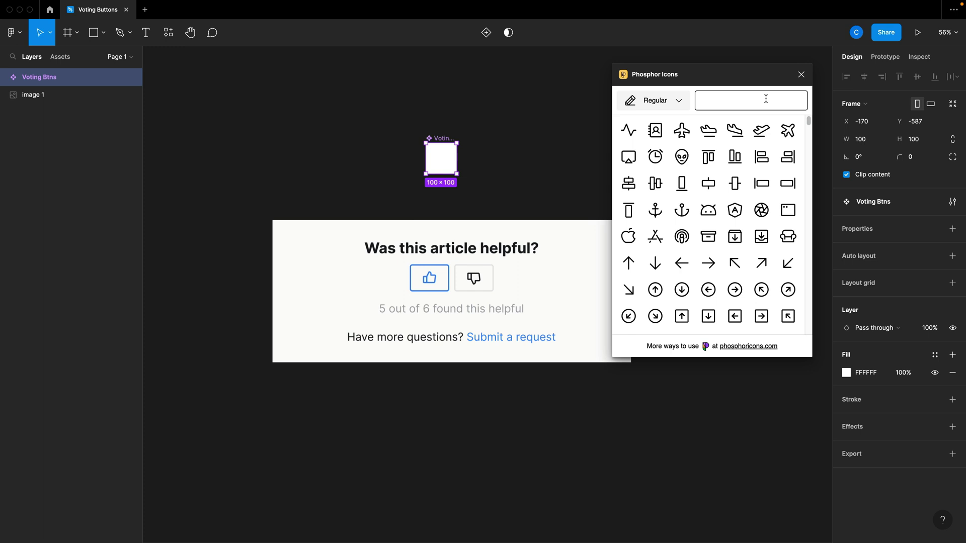
type("like")
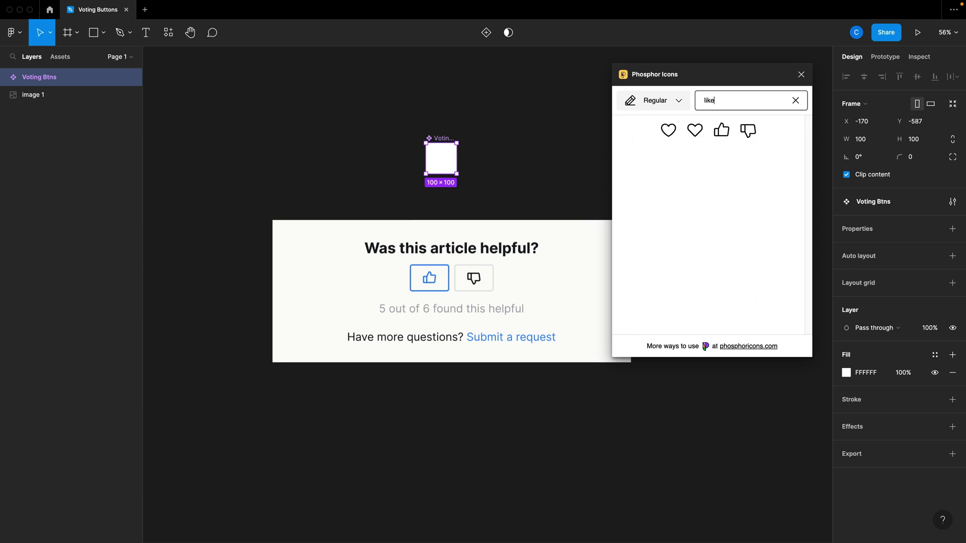
left_click_drag(729, 131, 403, 99)
left_click_drag(748, 131, 331, 105)
left_click(801, 74)
scroll(367, 101, "up", 3)
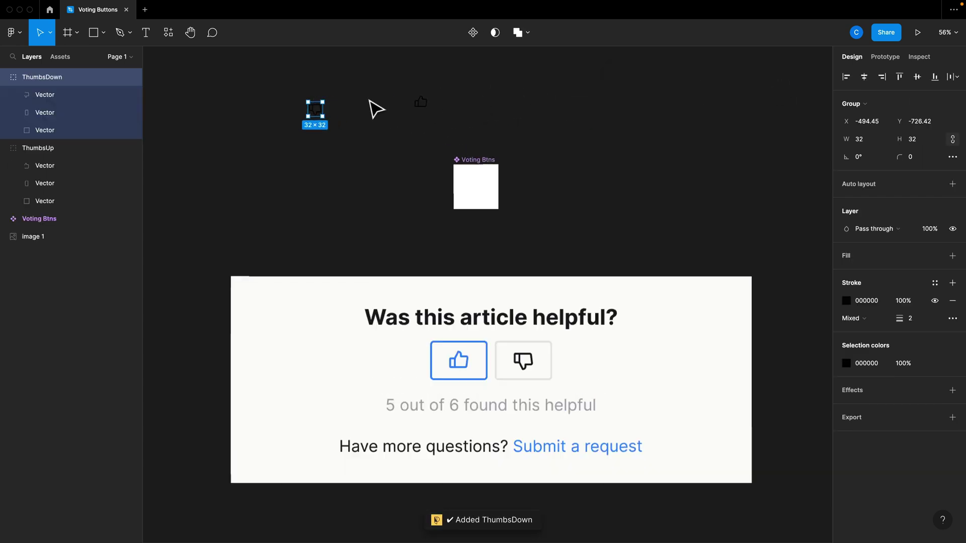
- Check the required icon size in the challenge README and resize both thumb icons to 24 × 24
left_click(391, 134)
left_click_drag(274, 81, 508, 143)
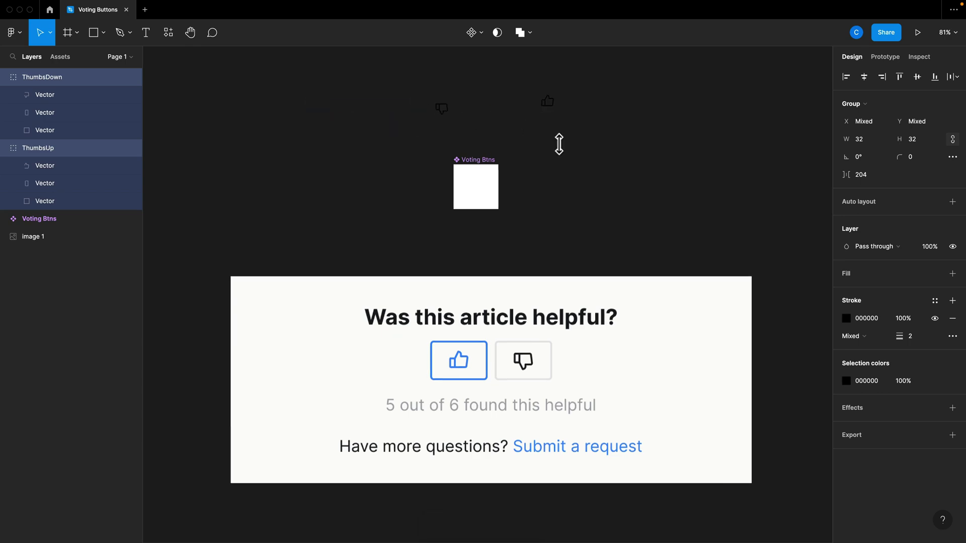
key("ctrl+Right")
scroll(353, 412, "down", 3)
left_click(353, 413)
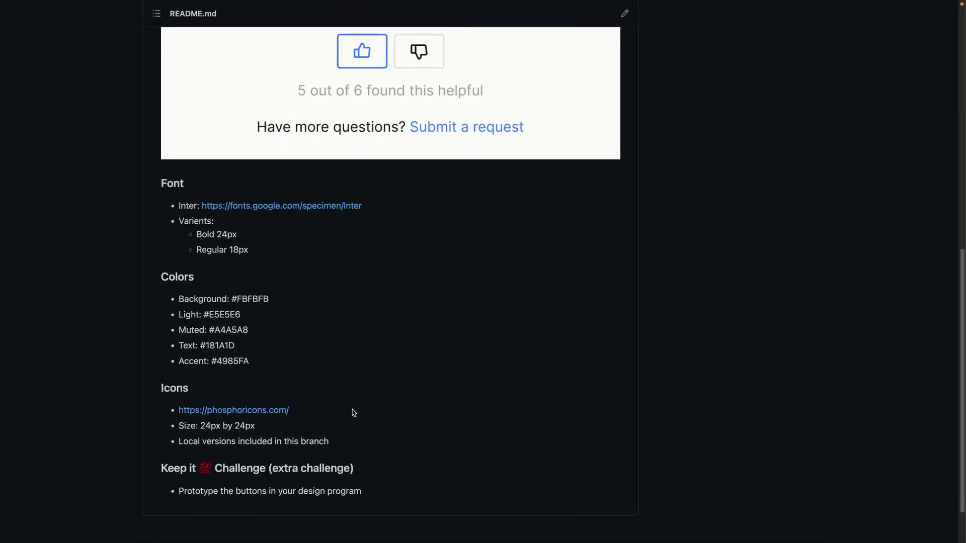
left_click_drag(260, 427, 173, 425)
left_click(407, 392)
key("ctrl+Left")
left_click_drag(599, 129, 383, 61)
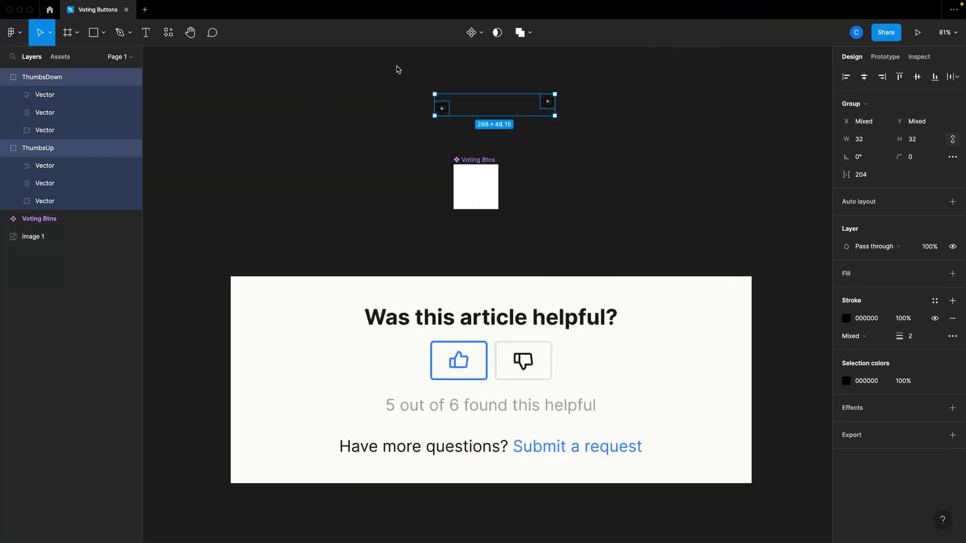
type("24")
key("Tab")
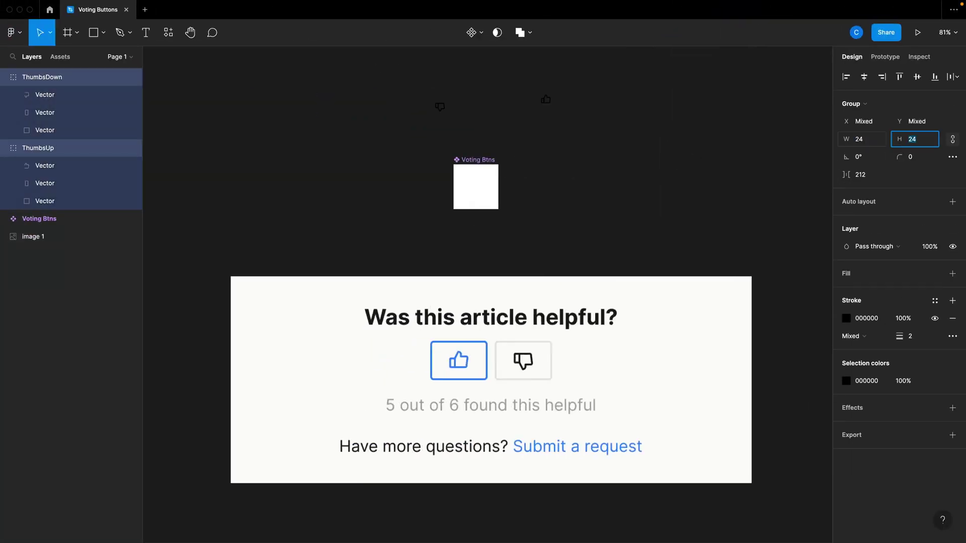
- Enclose the two thumb icons side by side in a 146 × 73 frame named Like/Dislike, left-aligned above the Voting Btns component
left_click(584, 121)
mouse_move(554, 113)
left_mouse_down()
mouse_move(470, 123)
mouse_move(394, 106)
mouse_move(487, 123)
left_mouse_up()
key("f")
double_click(434, 85)
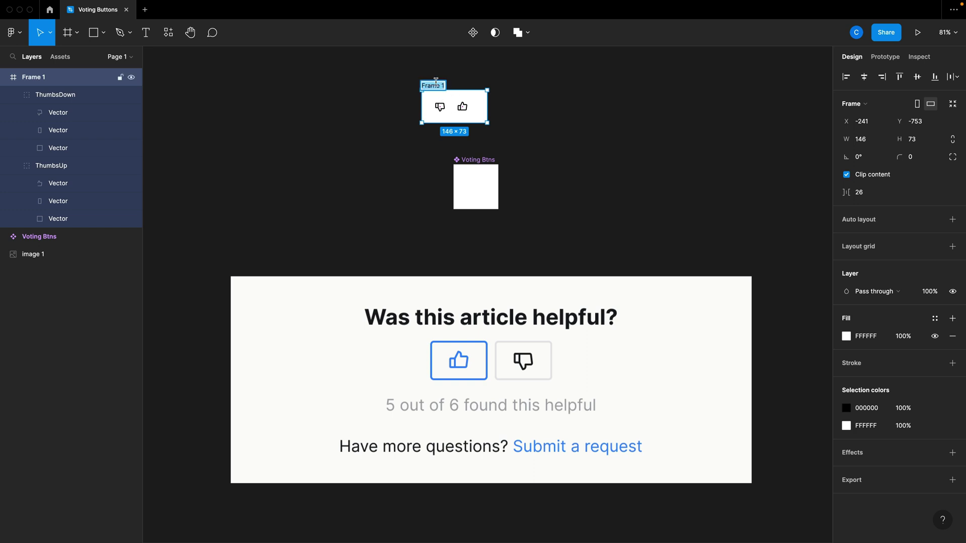
key("Return")
left_click(503, 124)
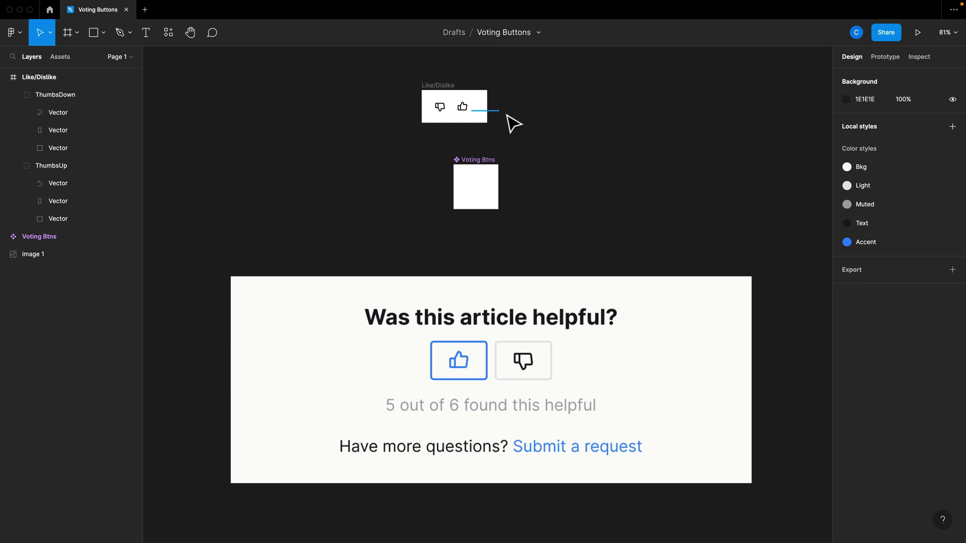
left_click(449, 106)
left_click_drag(441, 107, 473, 106)
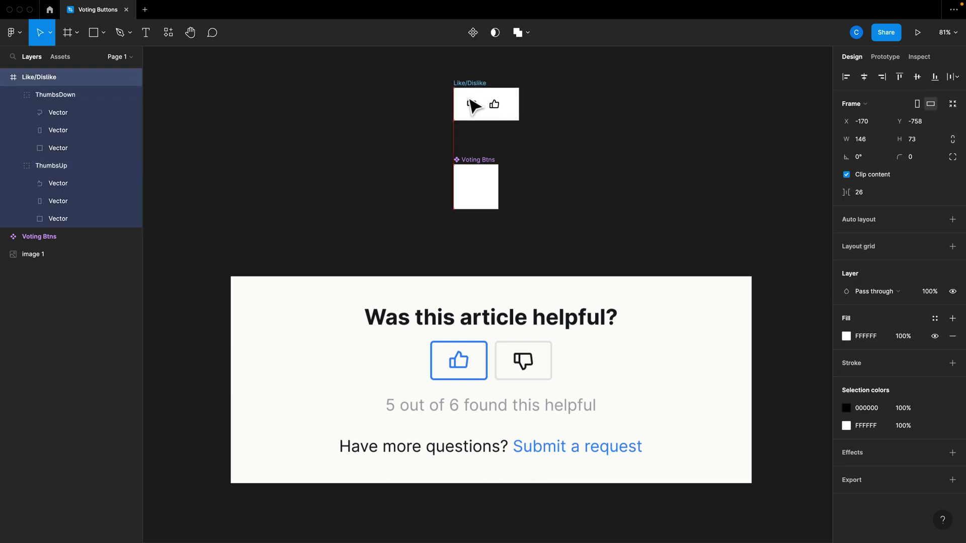
- Add auto layout to the Voting Btns component and set its alignment to center
left_click(502, 199)
scroll(477, 166, "up", 5)
scroll(553, 181, "up", 2)
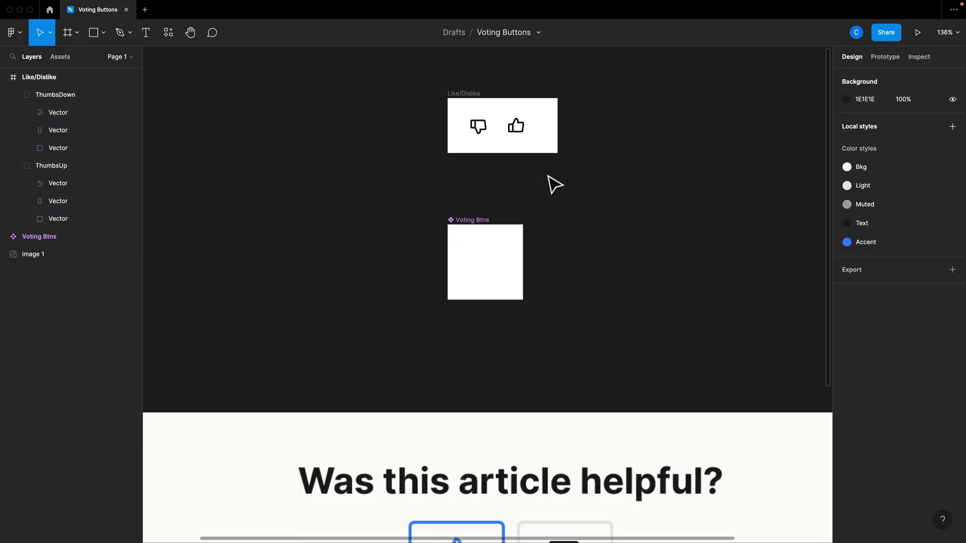
scroll(553, 191, "up", 2)
left_click(503, 334)
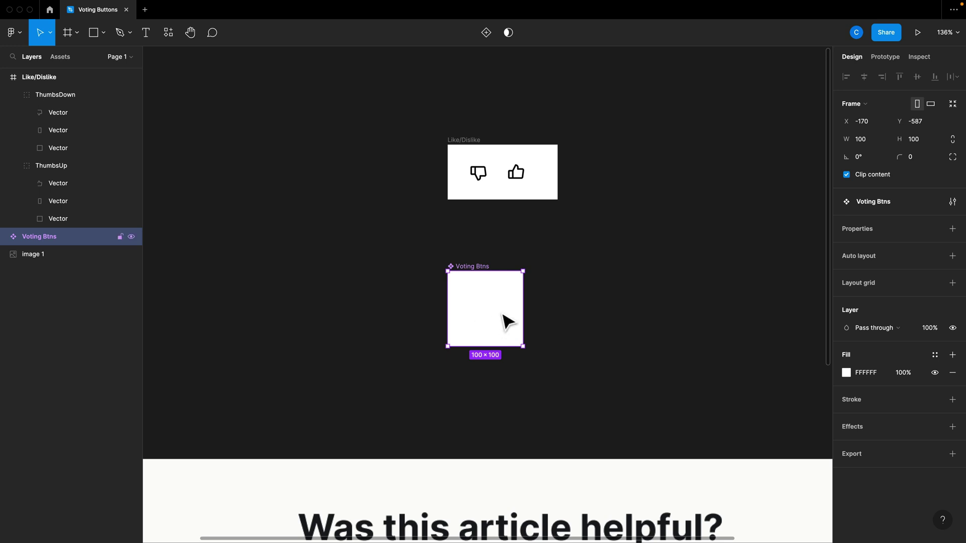
right_click(480, 298)
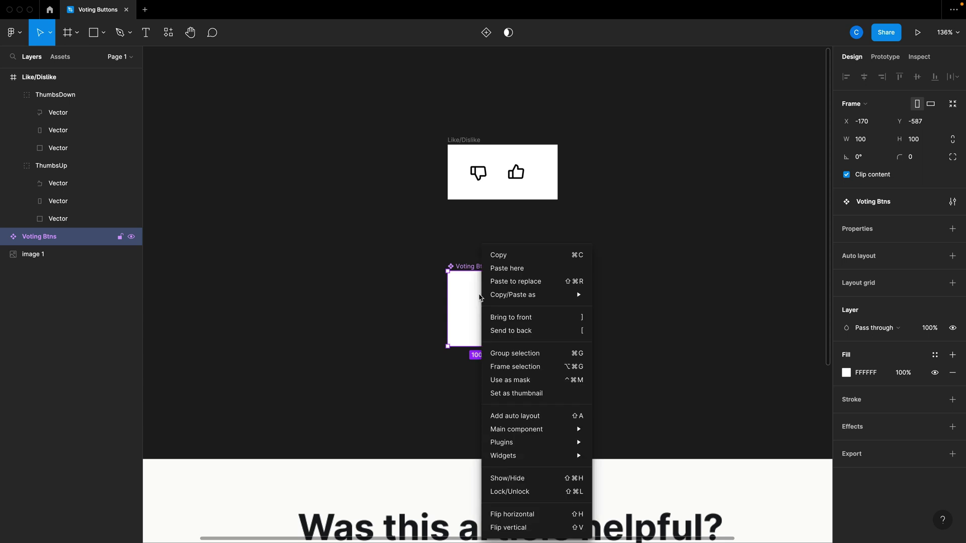
left_click(514, 417)
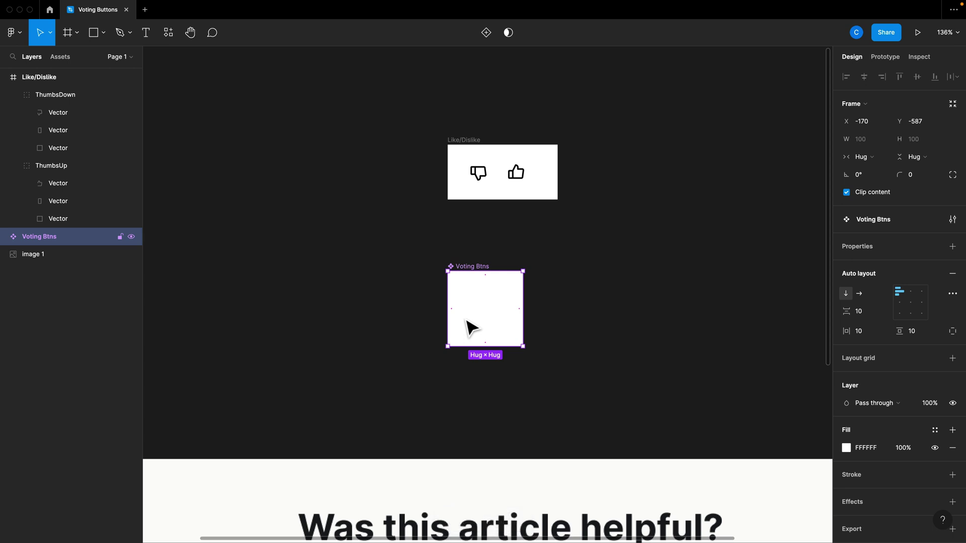
left_click(908, 306)
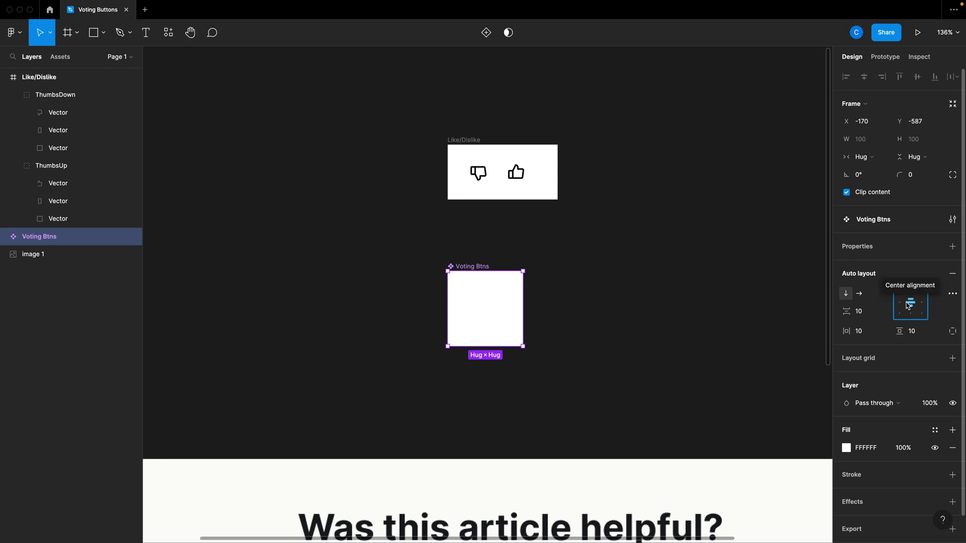
left_click(480, 180)
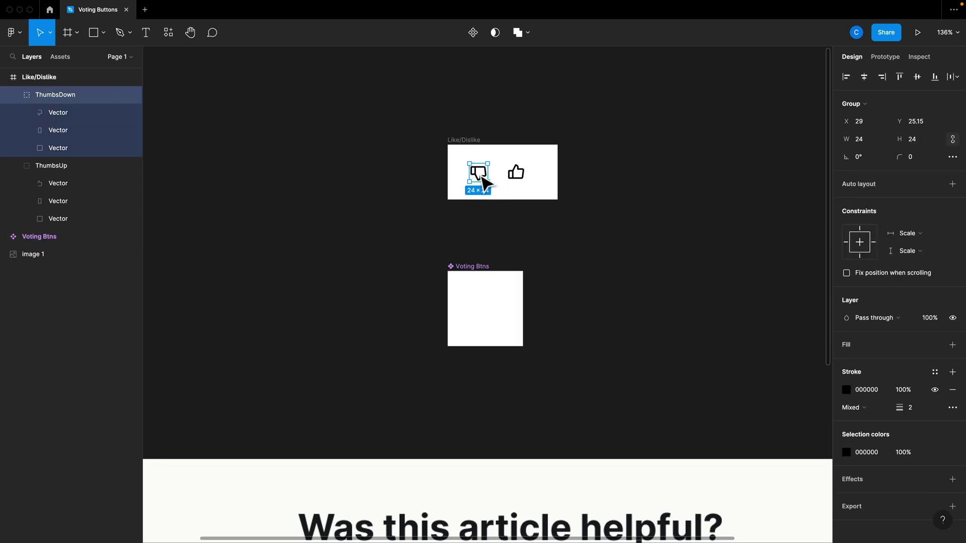
left_click_drag(486, 184, 491, 321)
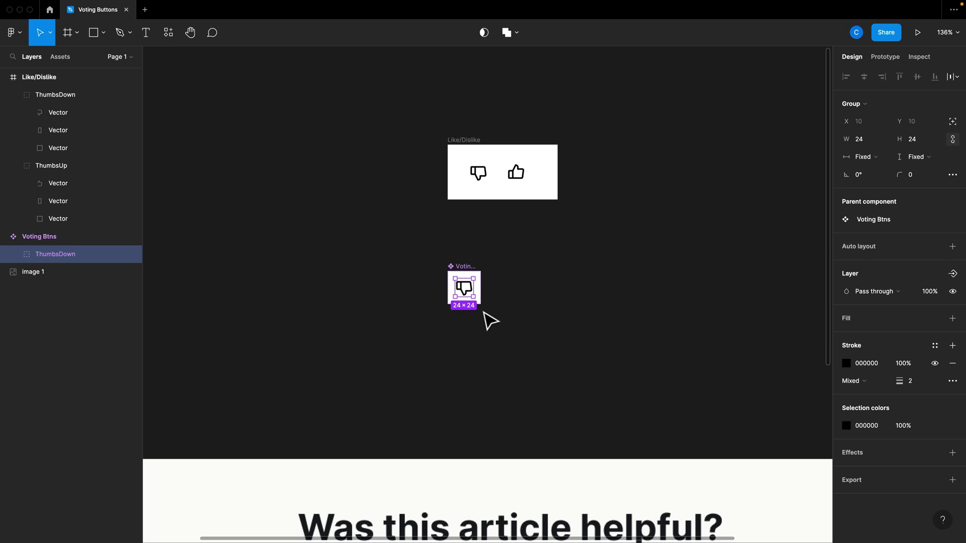
key("super+z")
- Place a copy of the ThumbsDown icon inside the Voting Btns component, keeping the original in the Like/Dislike frame
left_click_drag(484, 183, 491, 292)
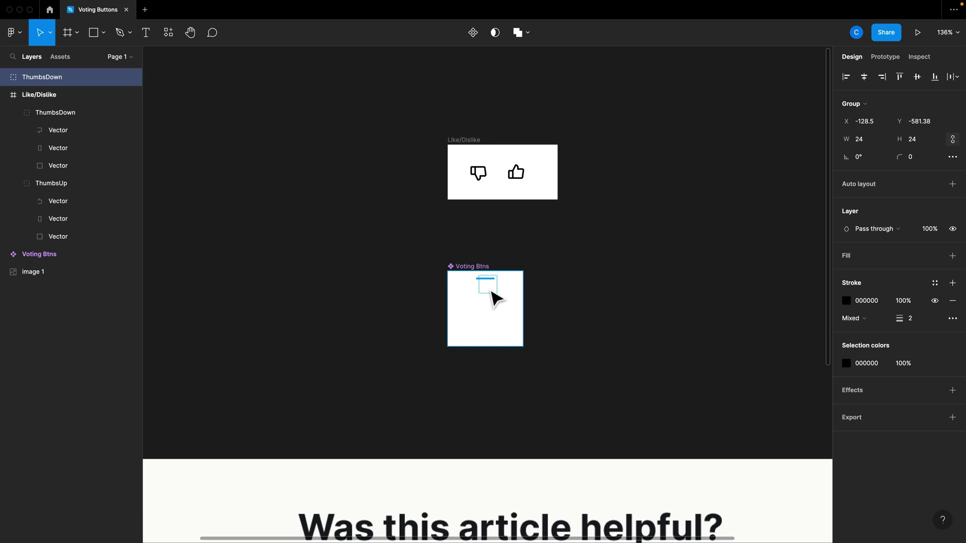
left_click_drag(494, 297, 497, 298)
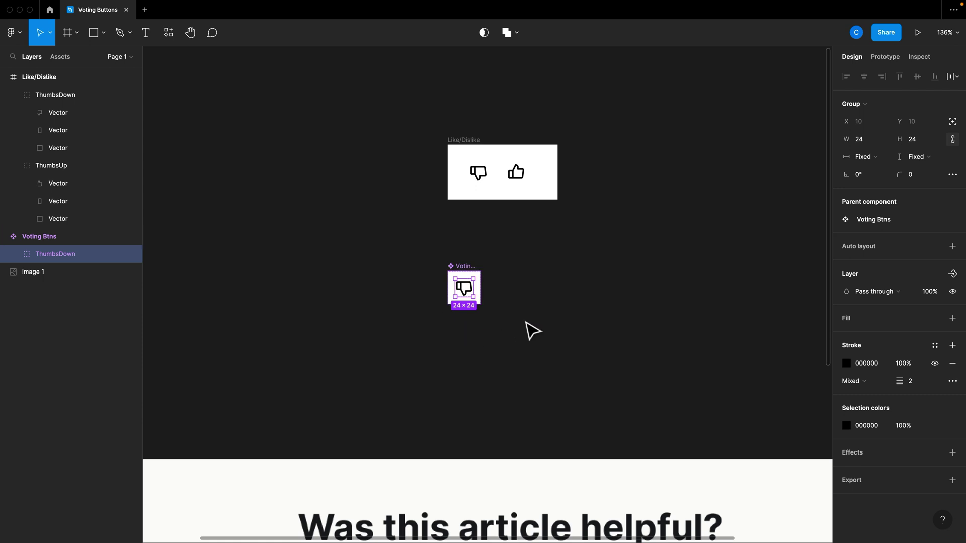
left_click(491, 304)
- Examine the Voting Btns component's auto layout padding and spacing, and compare the component with the buttons in the reference image
left_click(461, 277)
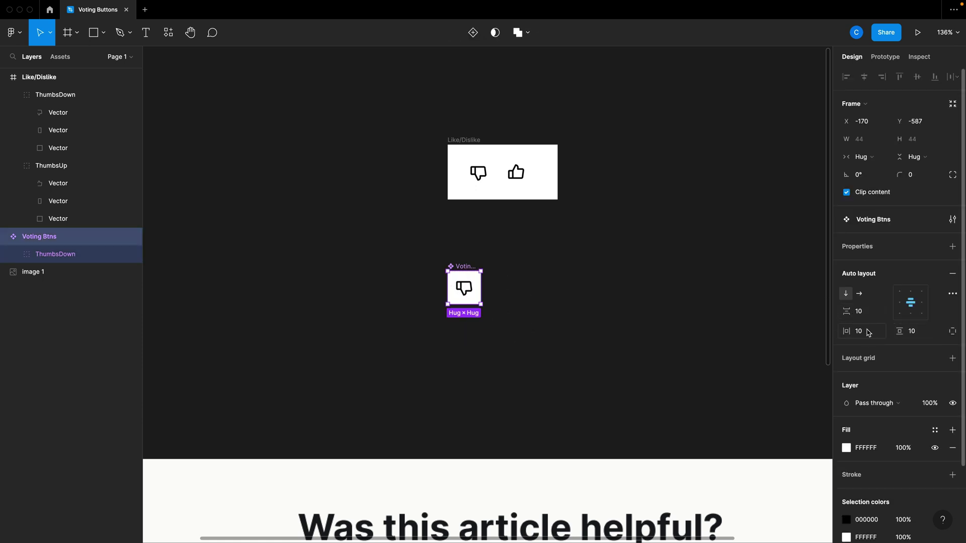
left_click(913, 336)
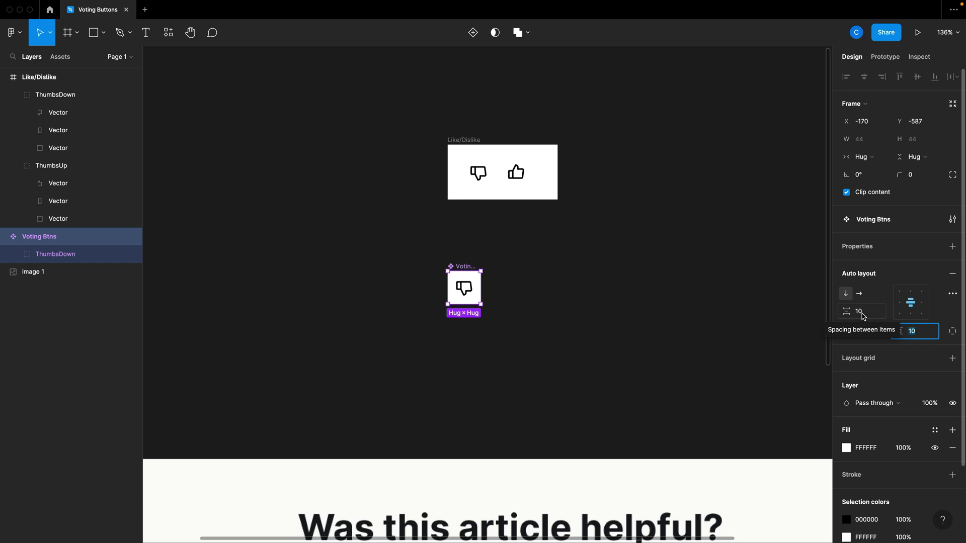
left_click(671, 328)
scroll(670, 327, "down", 2)
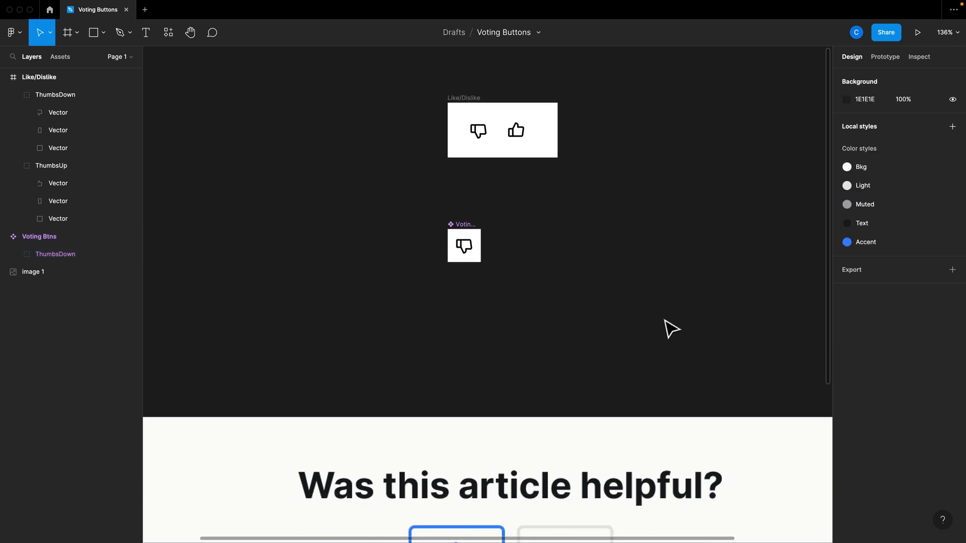
scroll(666, 327, "down", 2)
scroll(665, 327, "down", 3)
scroll(545, 336, "down", 2)
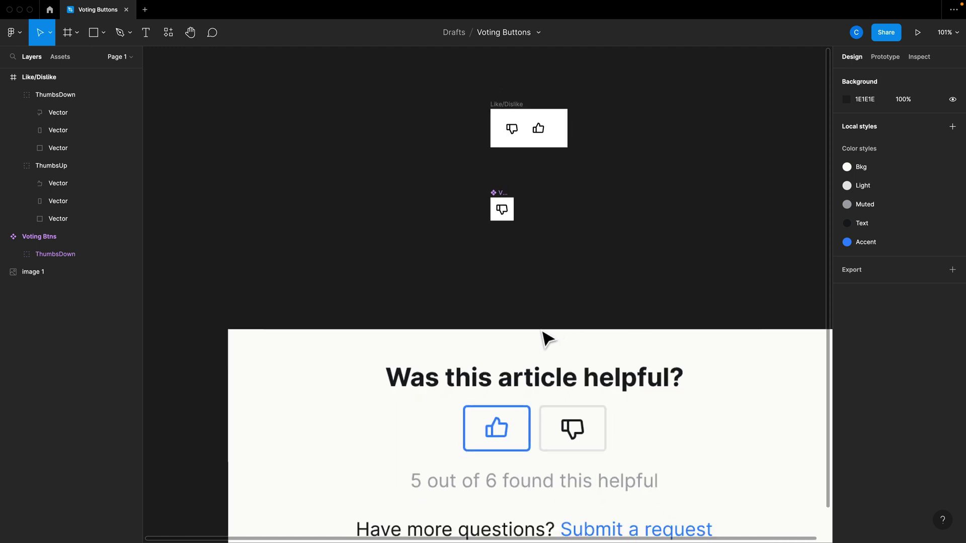
scroll(545, 337, "down", 1)
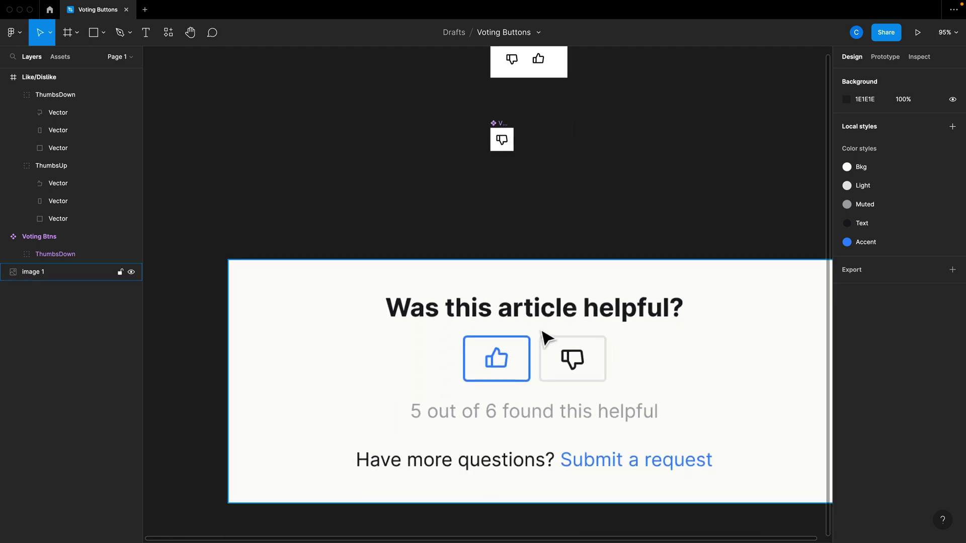
scroll(493, 336, "right", 2)
scroll(493, 332, "right", 2)
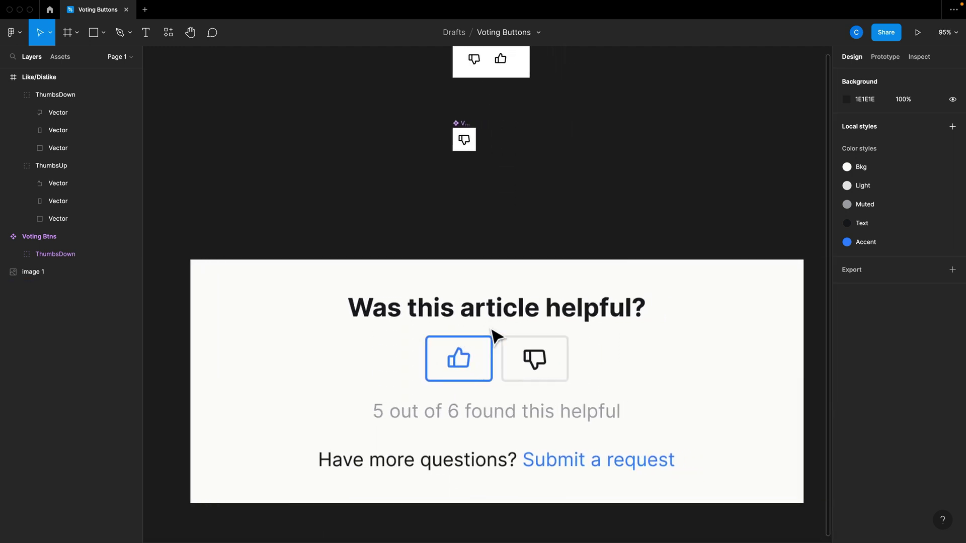
scroll(493, 332, "down", 2)
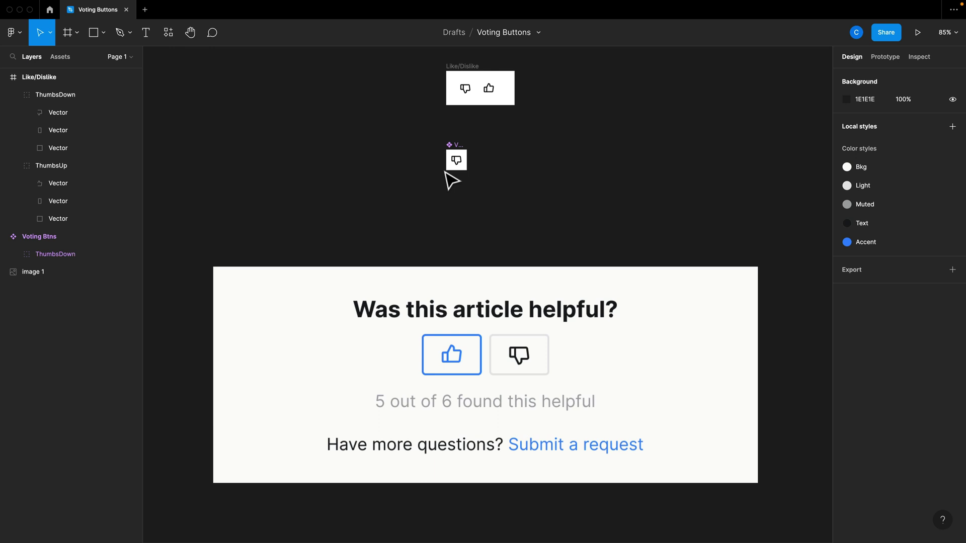
- Scale the reference image down to 654 × 260 and move it behind the Voting Btns component, with its thumbs-up button under the component
left_click_drag(461, 161, 457, 204)
left_click_drag(455, 265, 454, 151)
left_click(682, 311)
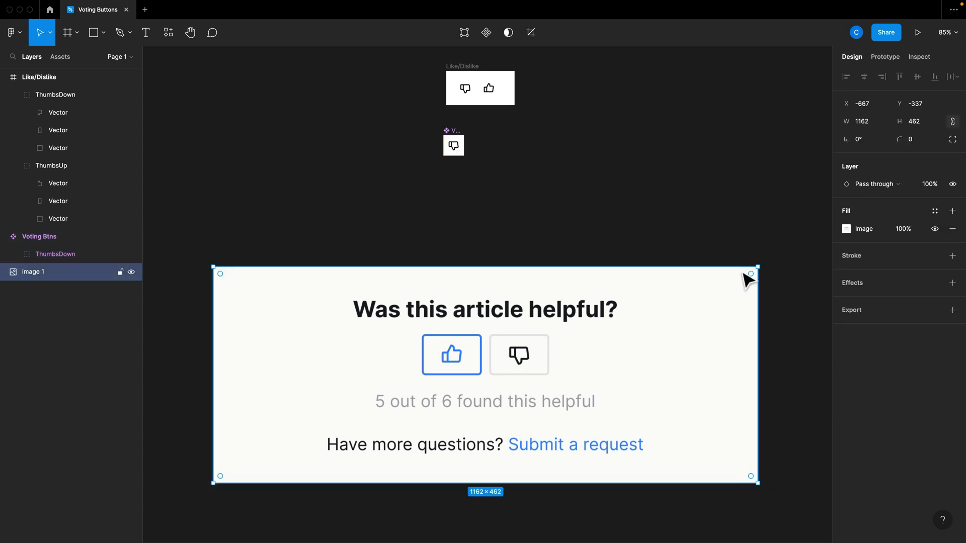
left_click_drag(767, 277, 483, 372)
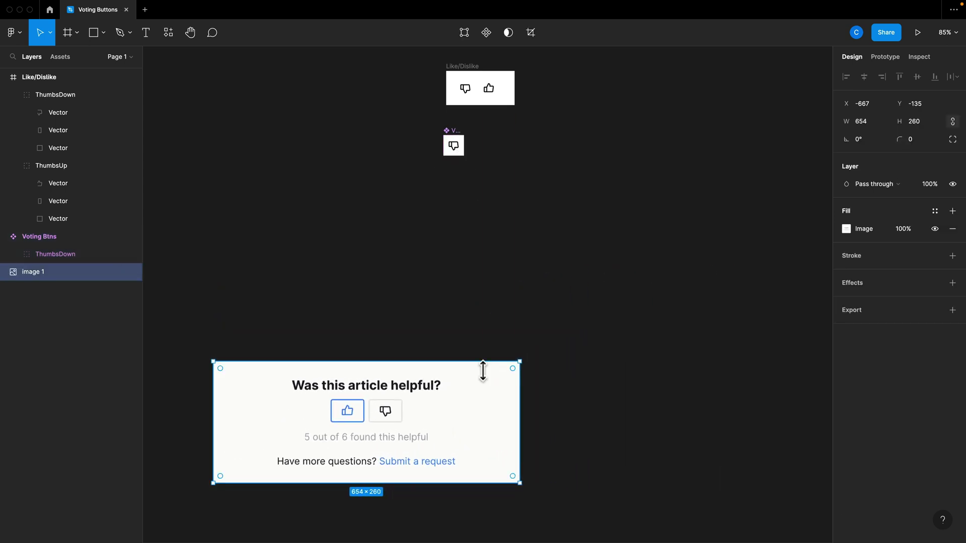
left_click_drag(465, 409, 564, 147)
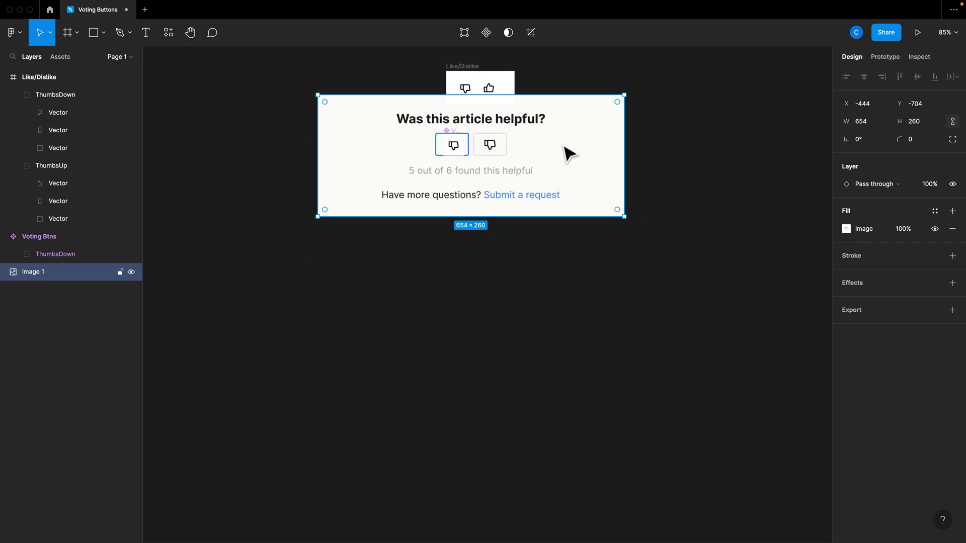
- Set the reference image's fill opacity to 50% and move its layer above all the others
left_click(911, 230)
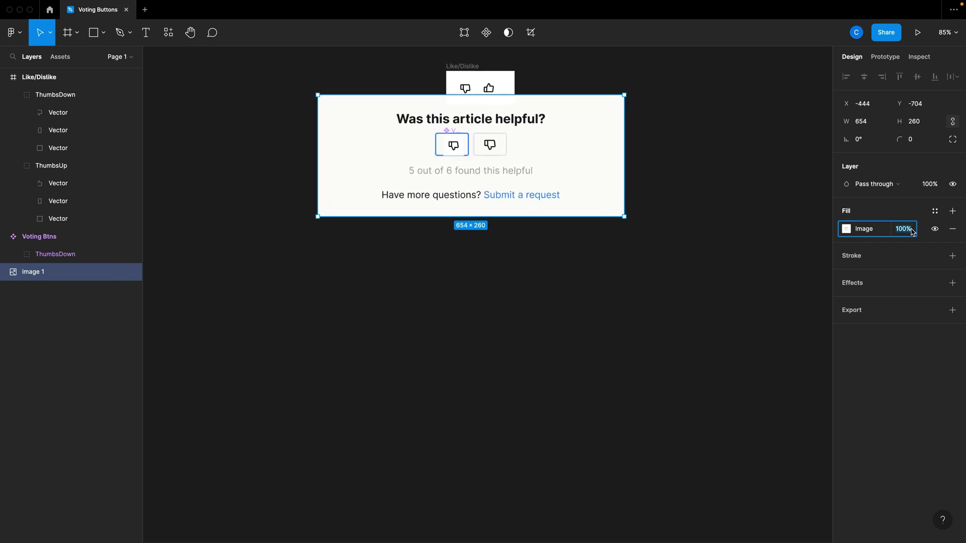
key("Return")
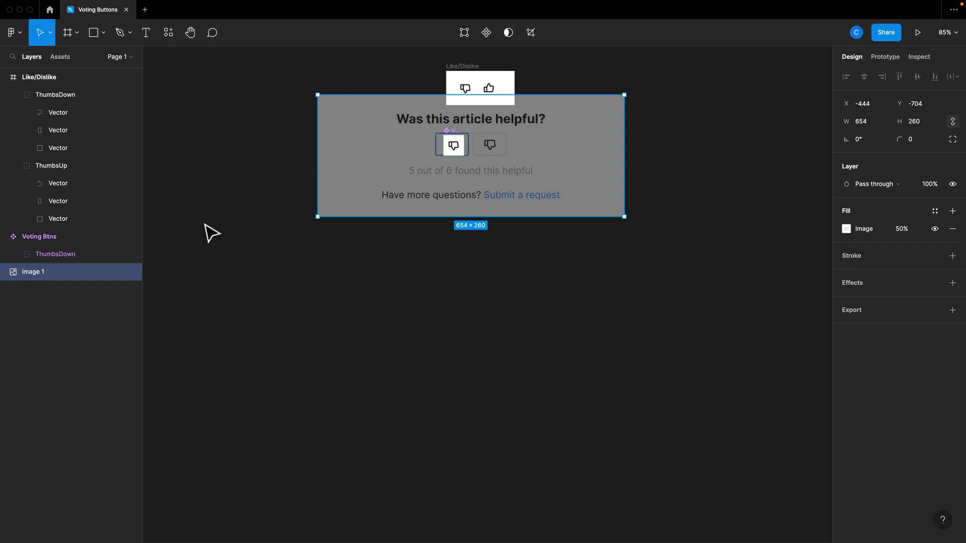
left_click_drag(70, 272, 71, 73)
scroll(467, 129, "up", 5)
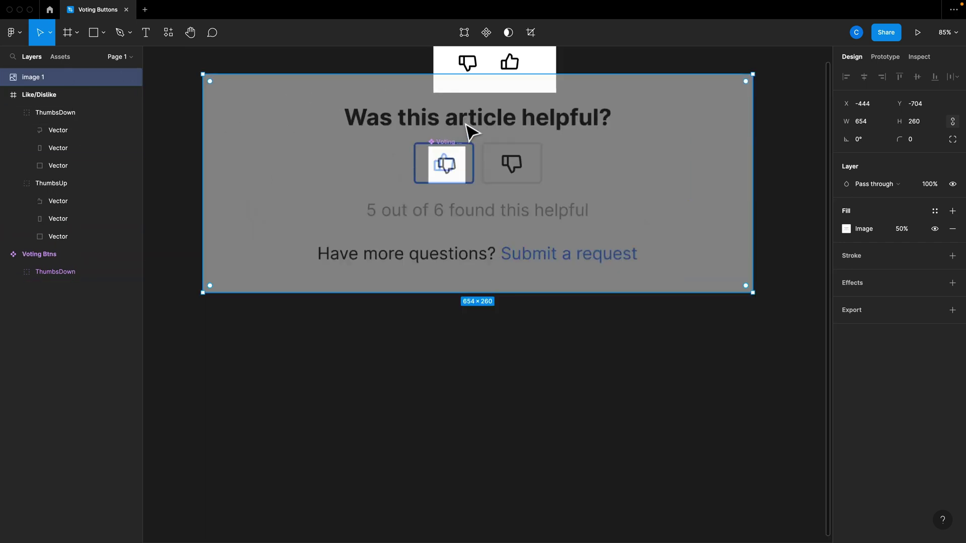
- Place the reference image's thumbs-down button over the Voting Btns component and scale the image down to 601 × 239
left_click_drag(604, 217, 518, 221)
scroll(553, 236, "down", 2)
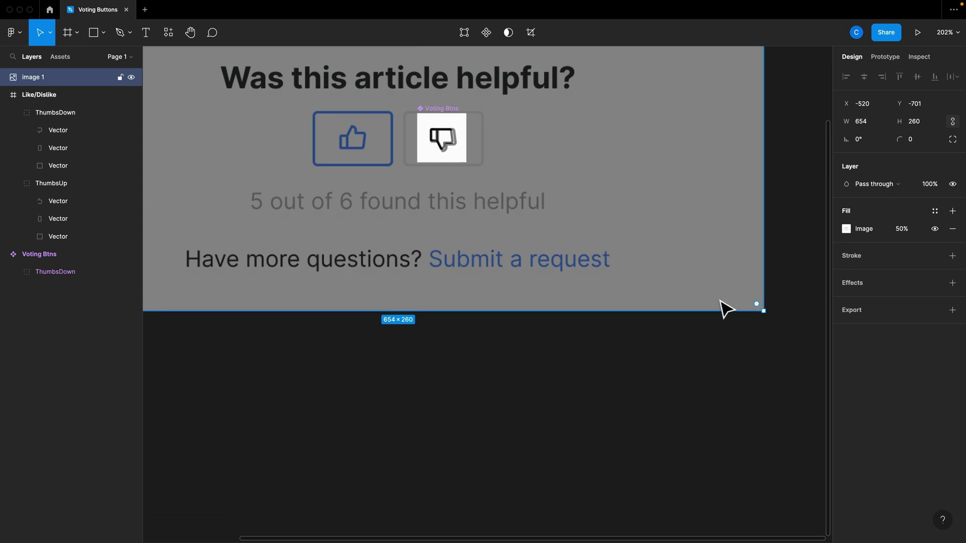
left_click_drag(770, 322, 746, 308)
scroll(746, 309, "down", 3)
left_click(771, 291)
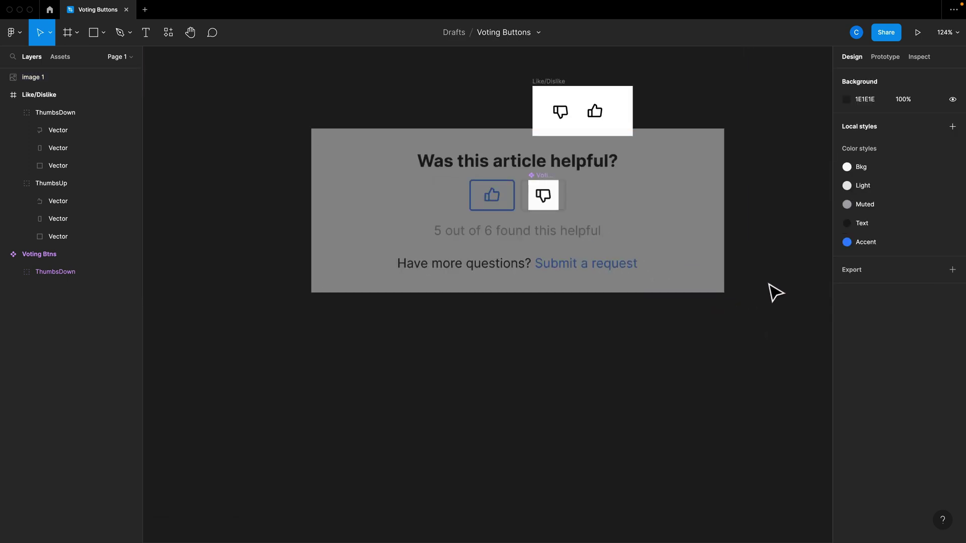
- Select the reference image and lock its layer
scroll(741, 290, "right", 5)
scroll(369, 196, "up", 3)
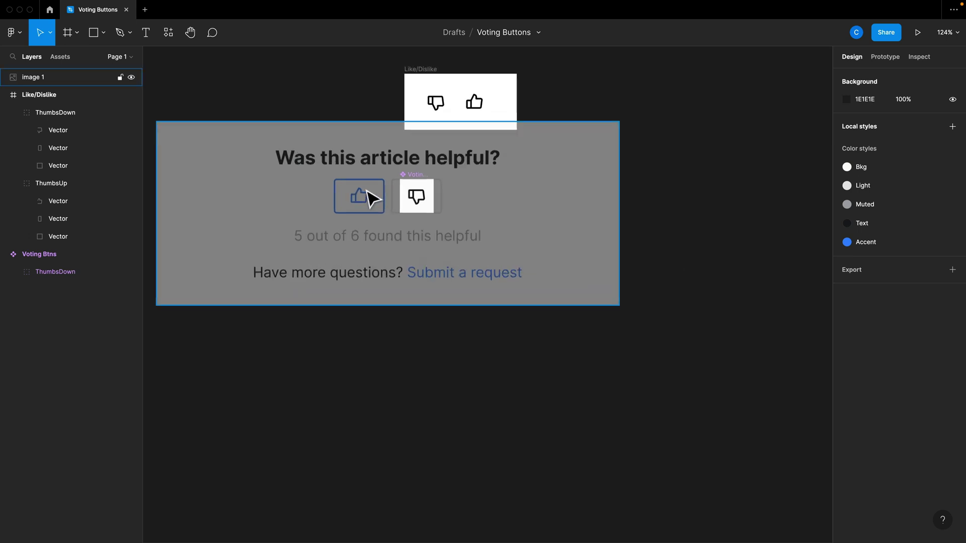
left_click(423, 196)
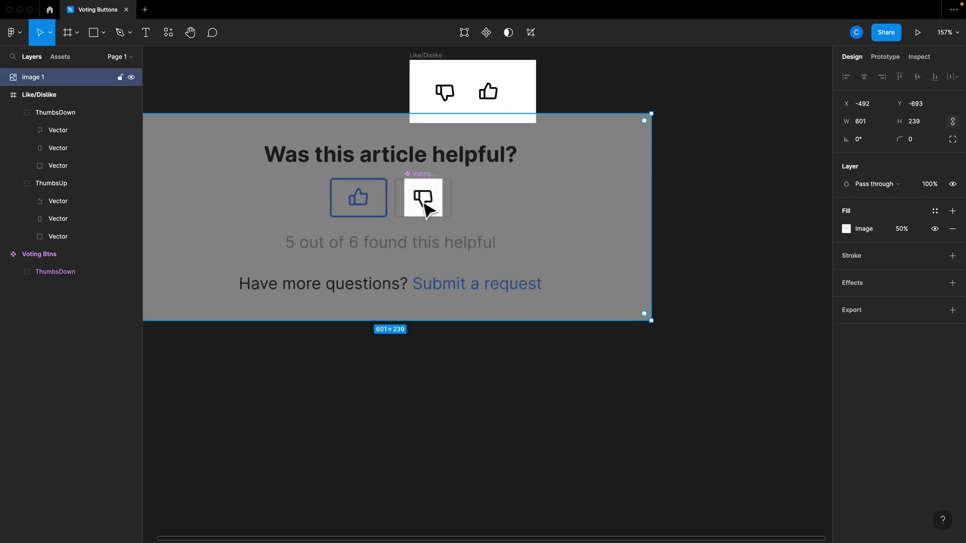
left_click(120, 78)
left_click(410, 354)
- Set the Voting Btns component's horizontal padding to 20
left_click(432, 201)
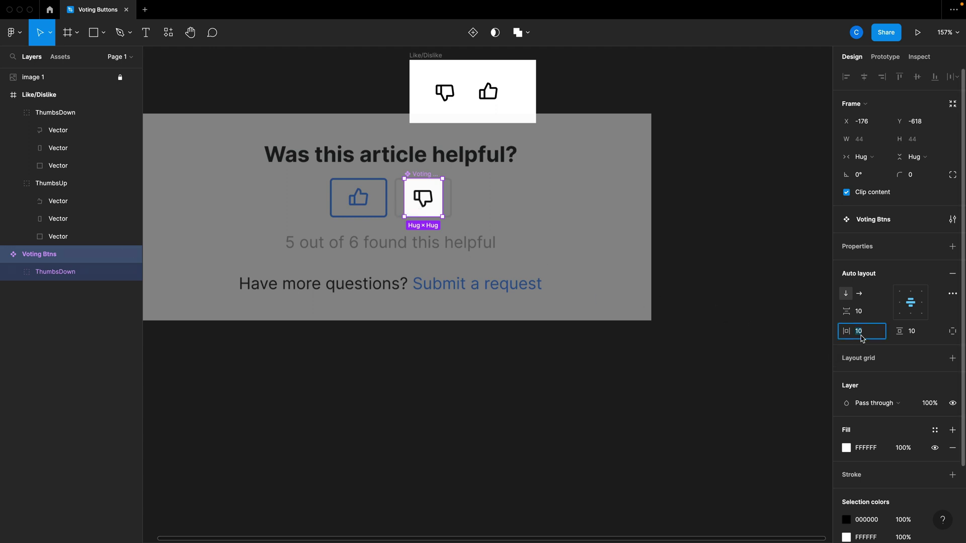
key("Tab")
key("shift+Tab")
key("Return")
- Align the Voting Btns component over the reference thumbs-down button and set its corner radius to 4
left_click(524, 339)
left_click(450, 207)
left_click_drag(451, 210, 443, 209)
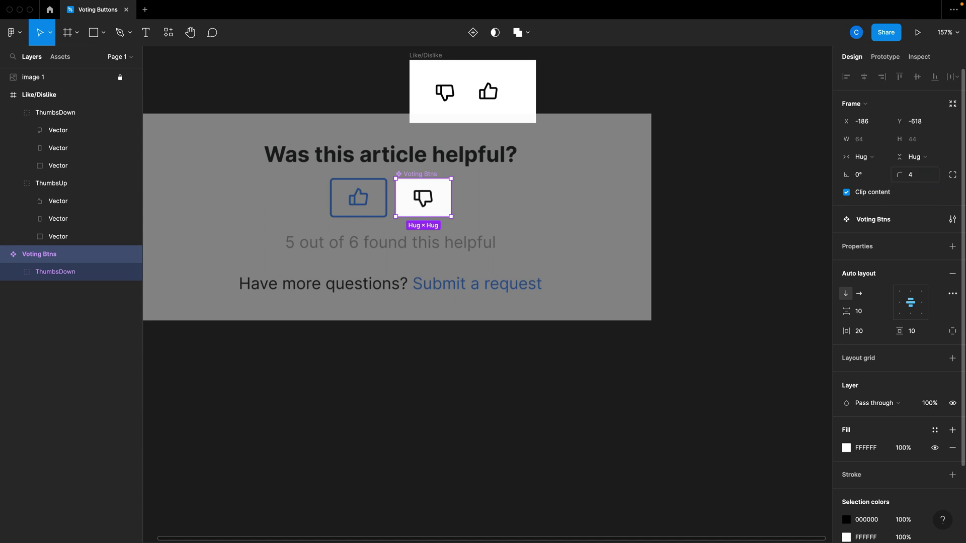
left_click(726, 238)
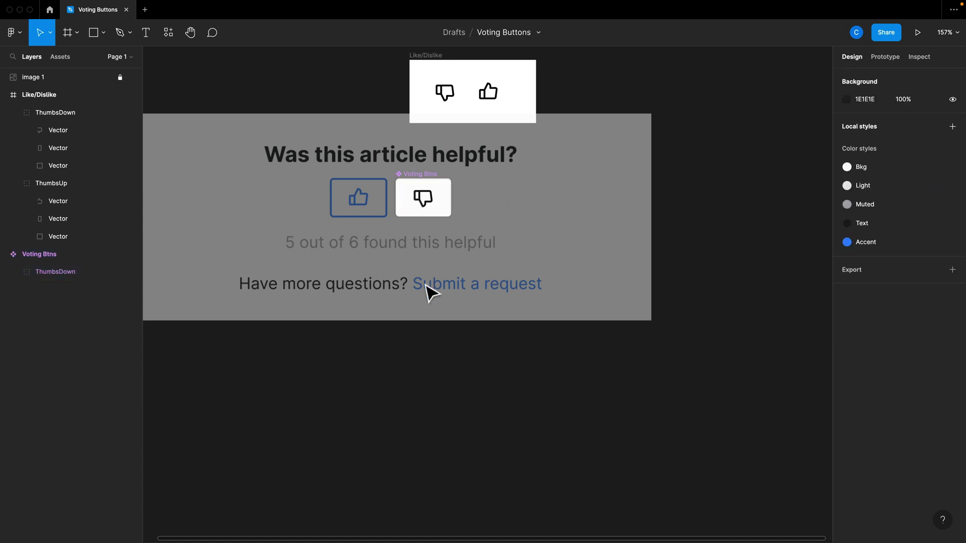
- Move the Voting Btns component to the right of the reference thumbs-down button and apply the Bkg color style to its fill
left_click(437, 205)
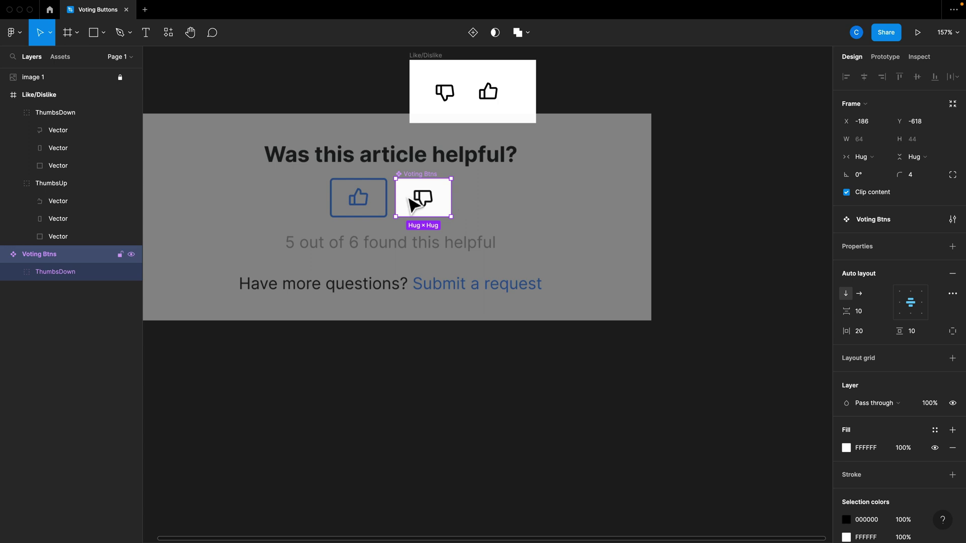
left_click_drag(451, 212, 523, 210)
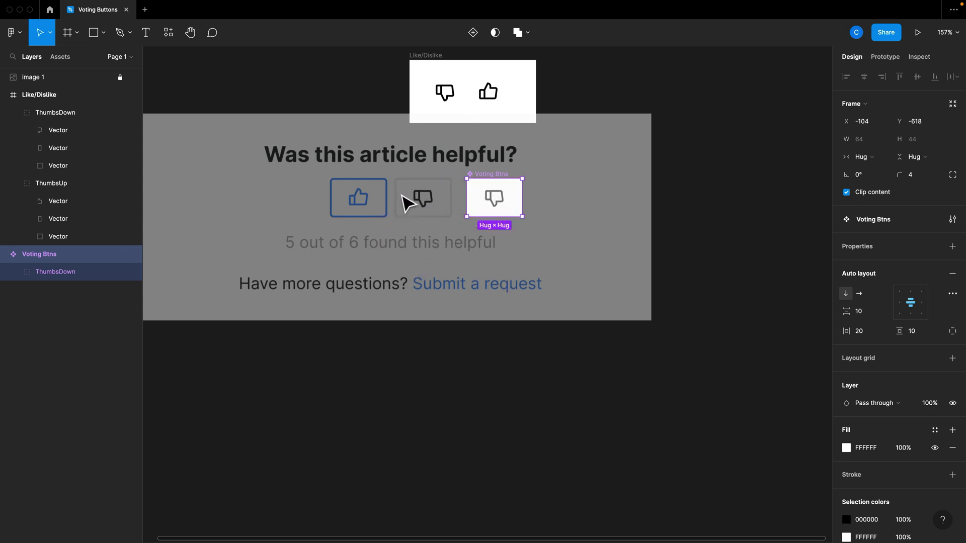
left_click(934, 431)
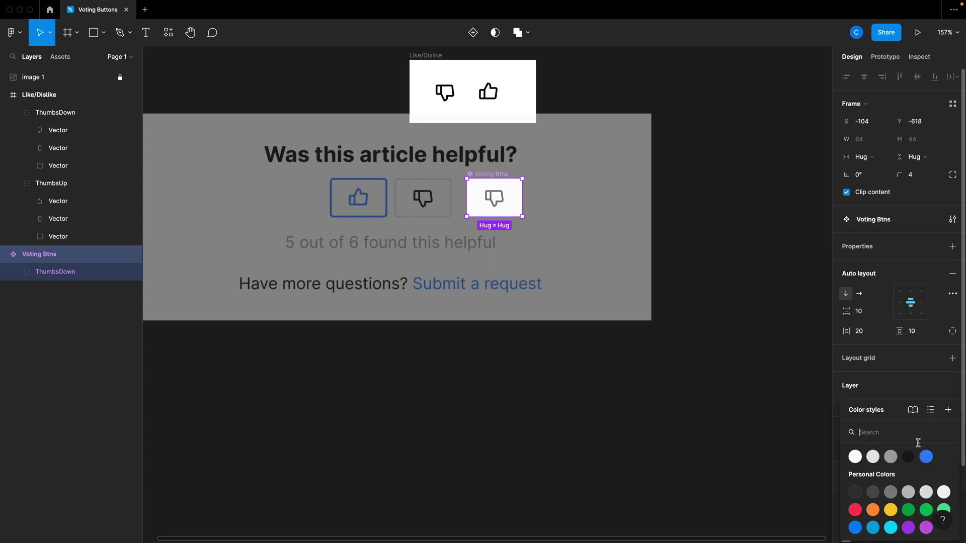
left_click(855, 456)
scroll(858, 456, "down", 2)
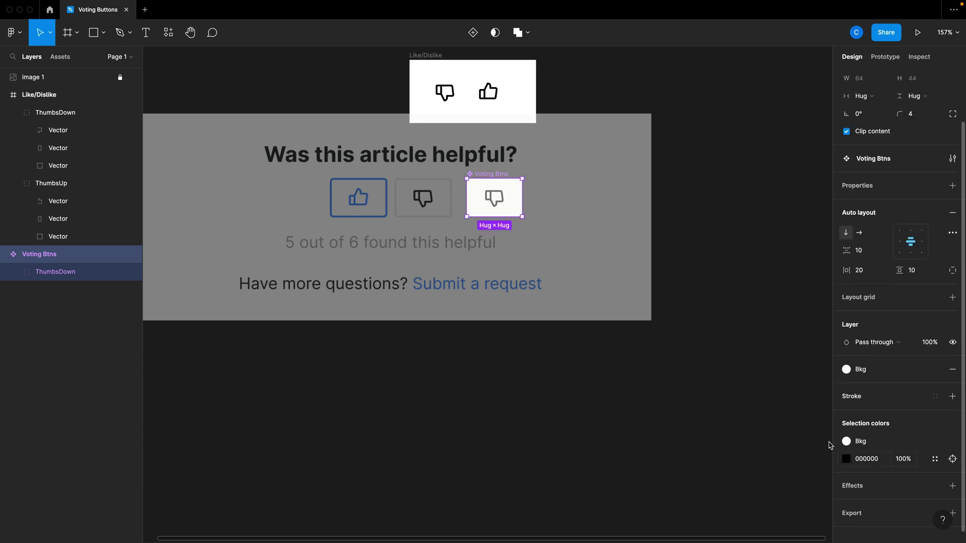
- Apply the Text color style to the strokes of the ThumbsDown and ThumbsUp icons in the Like/Dislike frame
left_click(484, 98)
left_click_drag(348, 66, 550, 145)
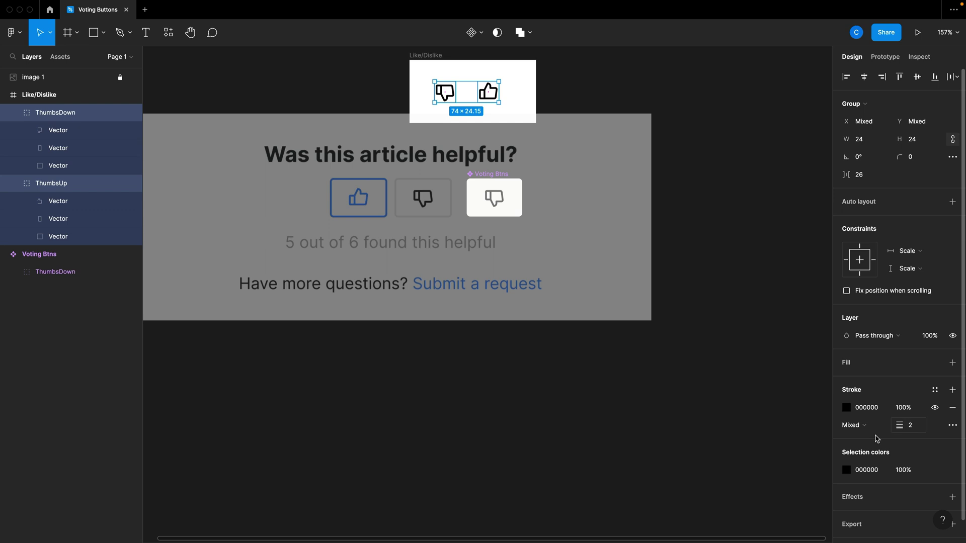
left_click(934, 391)
left_click(900, 457)
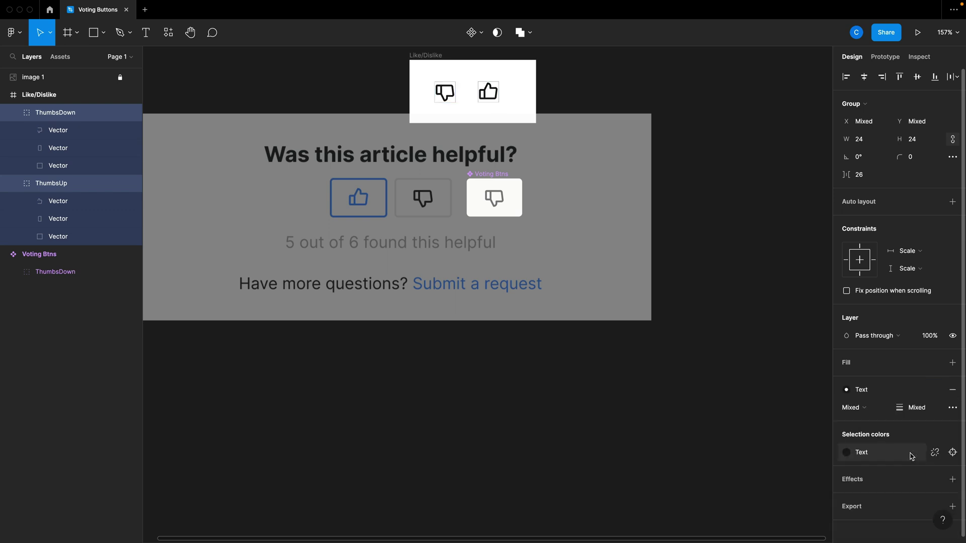
left_click(739, 389)
- Replace the remaining 000000 color with the Text style and FFFFFF with the Bkg style across both frames
key("super+a")
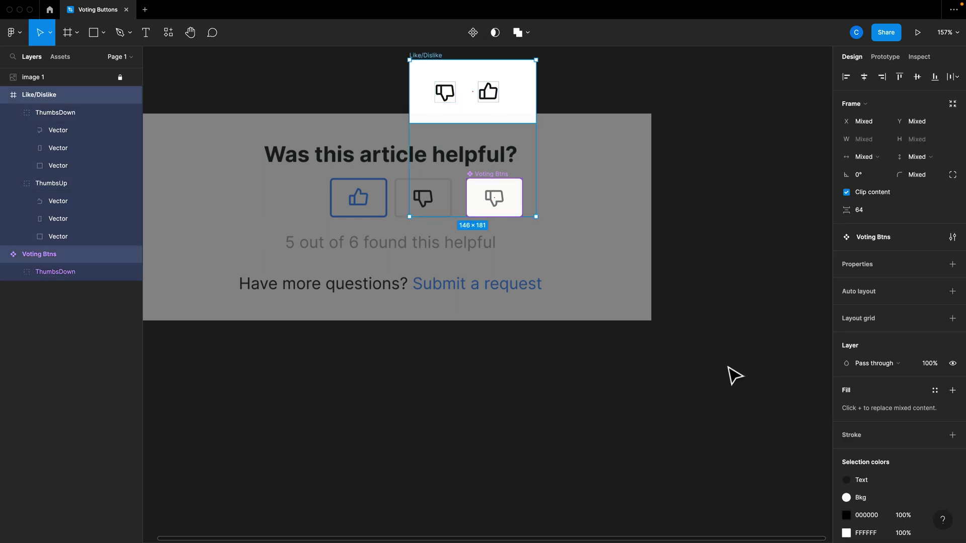
scroll(926, 446, "down", 2)
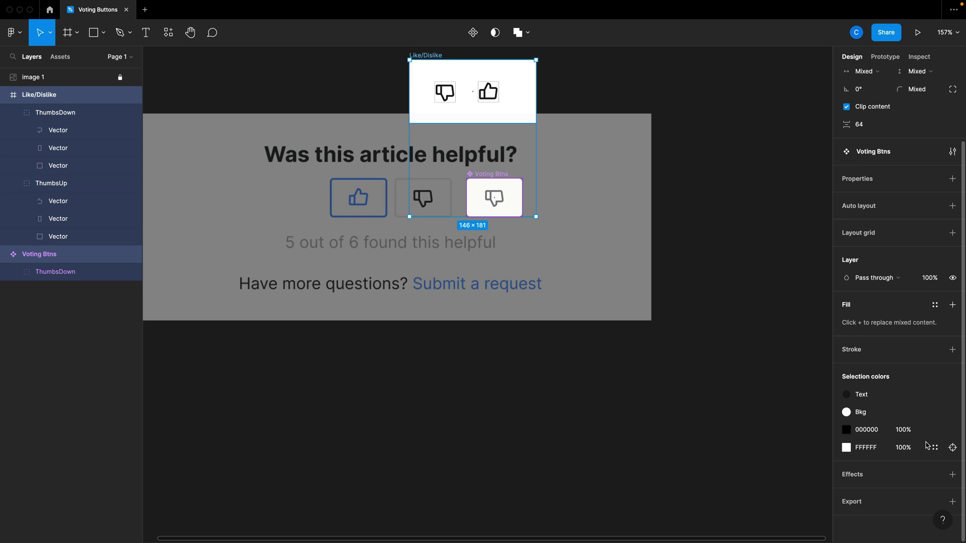
left_click(935, 431)
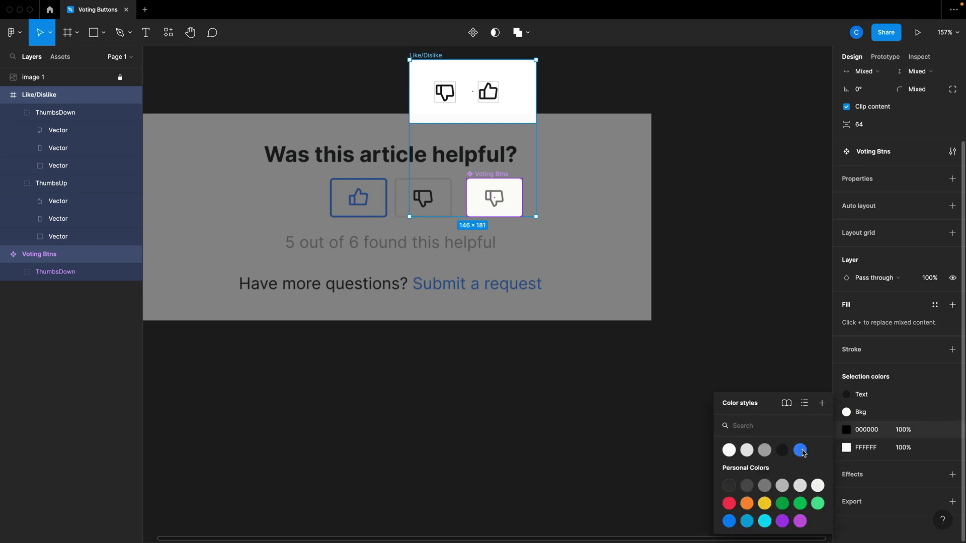
left_click(784, 452)
left_click(936, 430)
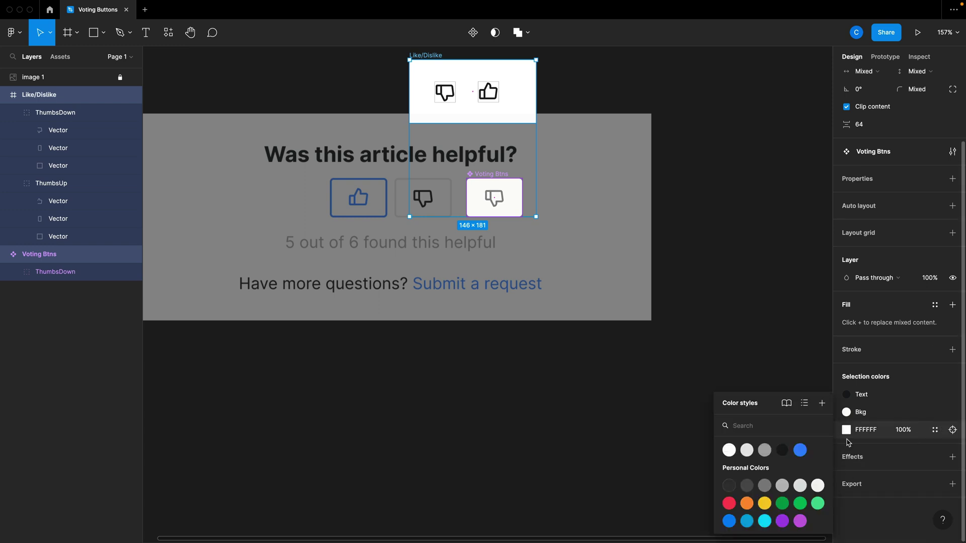
left_click(726, 447)
left_click(668, 361)
scroll(674, 369, "up", 2)
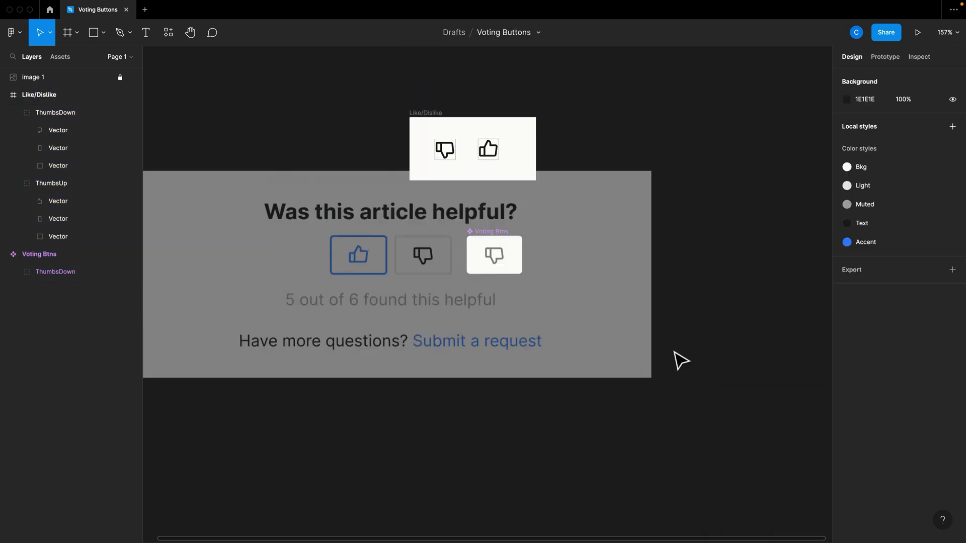
- Add a 2 px inside stroke to the Voting Btns component and apply the Light color style to it
left_click(492, 263)
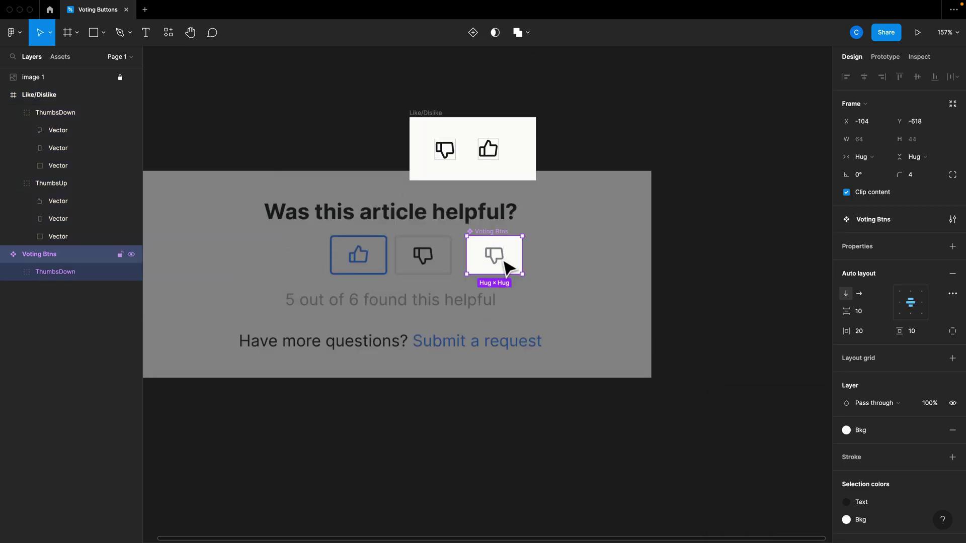
scroll(860, 437, "down", 1)
scroll(861, 437, "down", 1)
left_click(951, 432)
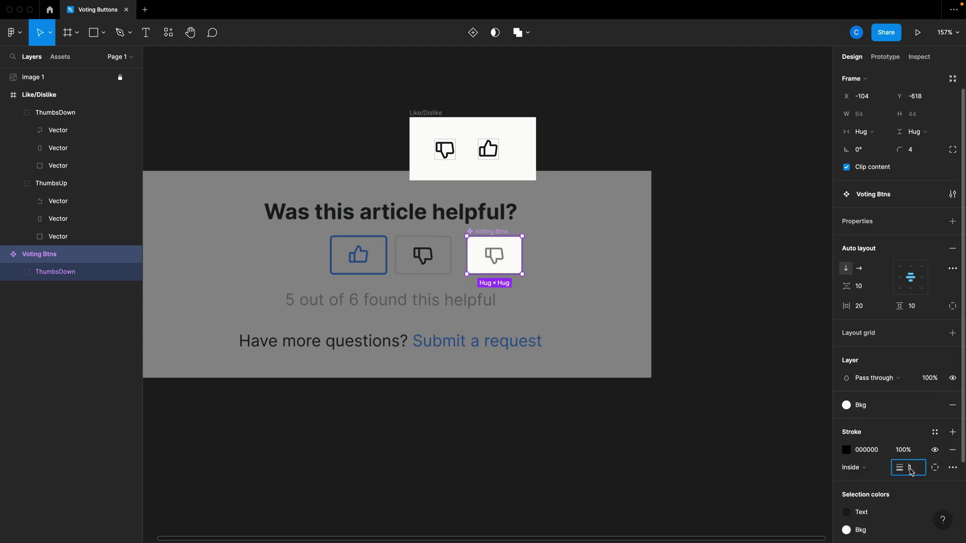
key("Tab")
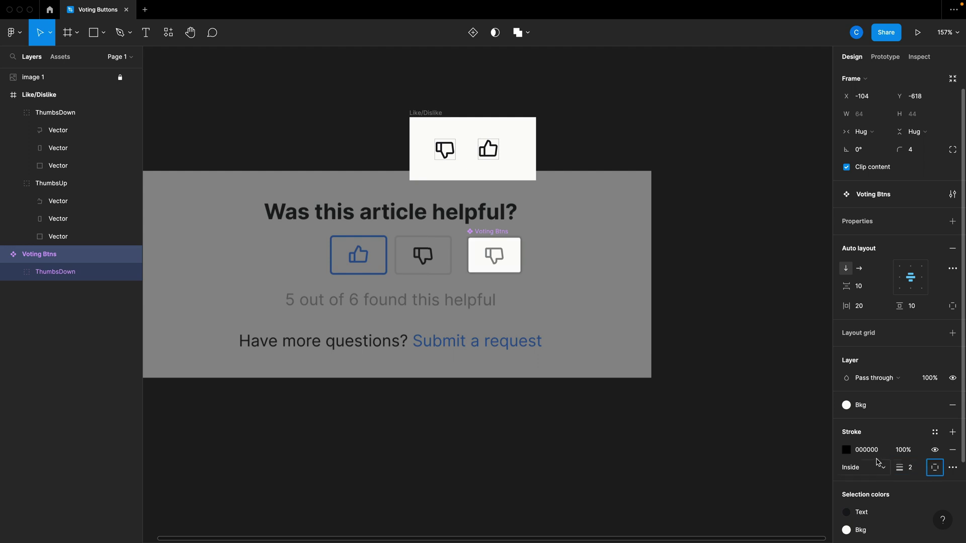
left_click(935, 433)
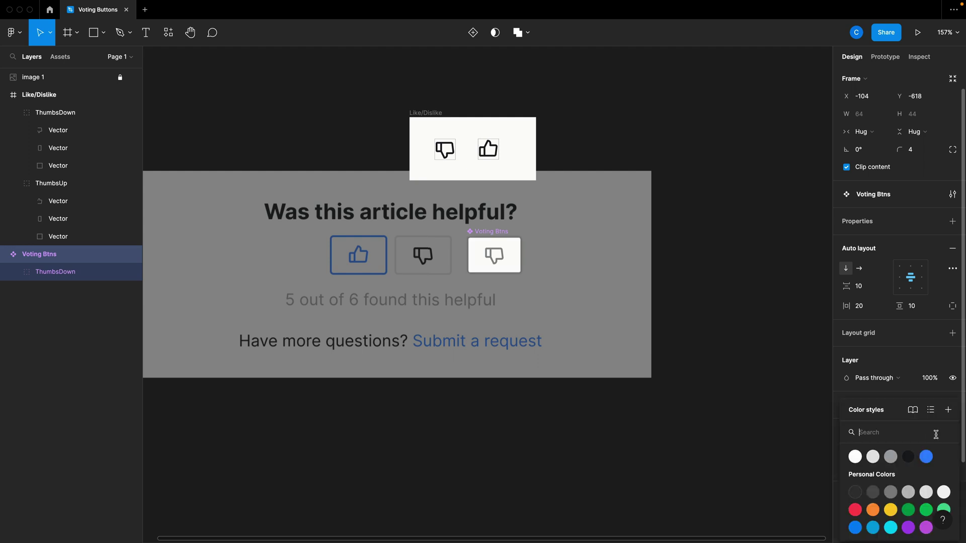
left_click(872, 458)
left_click(620, 328)
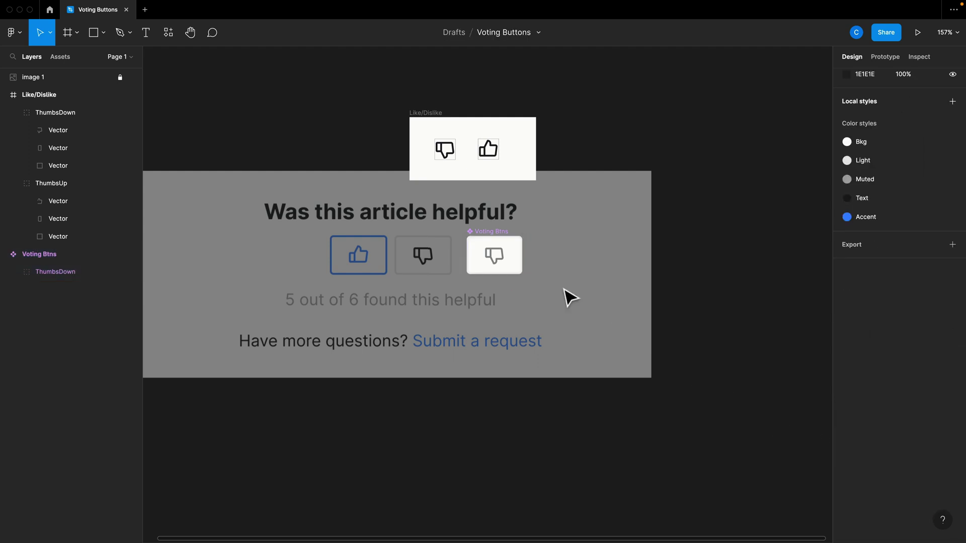
scroll(457, 239, "up", 3)
left_click(538, 282)
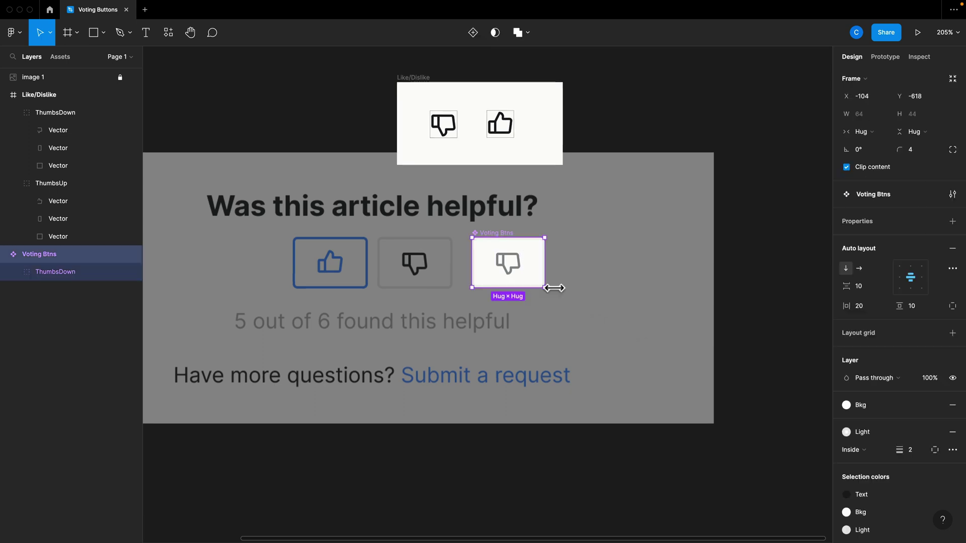
left_click(584, 310)
- Unlock the reference image and move it below the Voting Btns component
left_click(56, 79)
left_click(360, 287)
left_click_drag(336, 232, 406, 402)
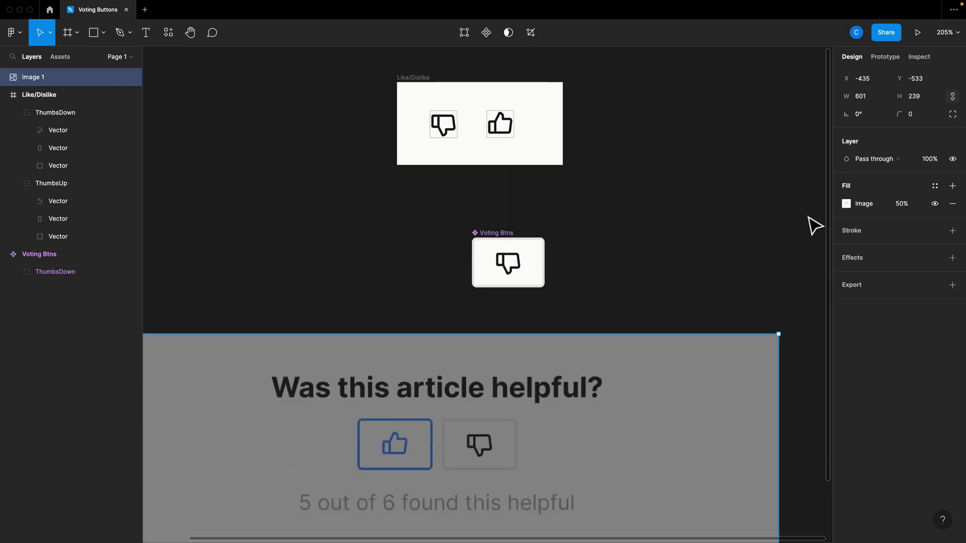
- Set the reference image's fill opacity to 100%
left_click(899, 205)
type("100")
key("Return")
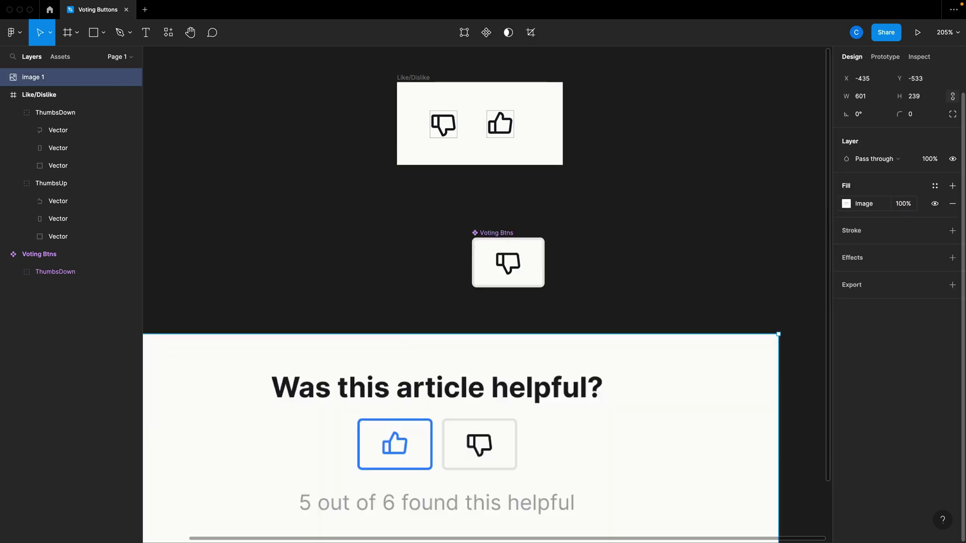
left_click(669, 274)
- Move the reference image further down and to the right to leave more room under the Voting Btns component
scroll(653, 269, "down", 2)
scroll(653, 268, "down", 3)
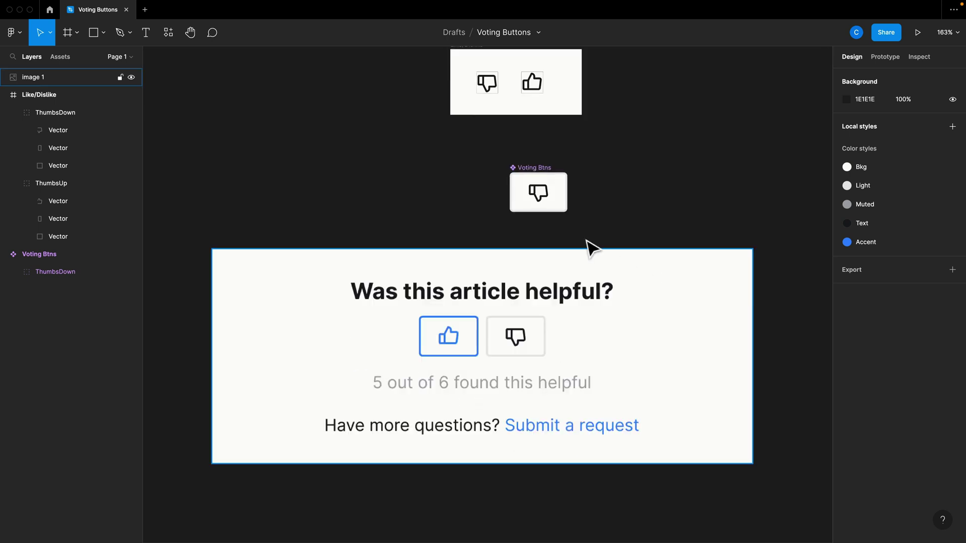
scroll(605, 228, "right", 3)
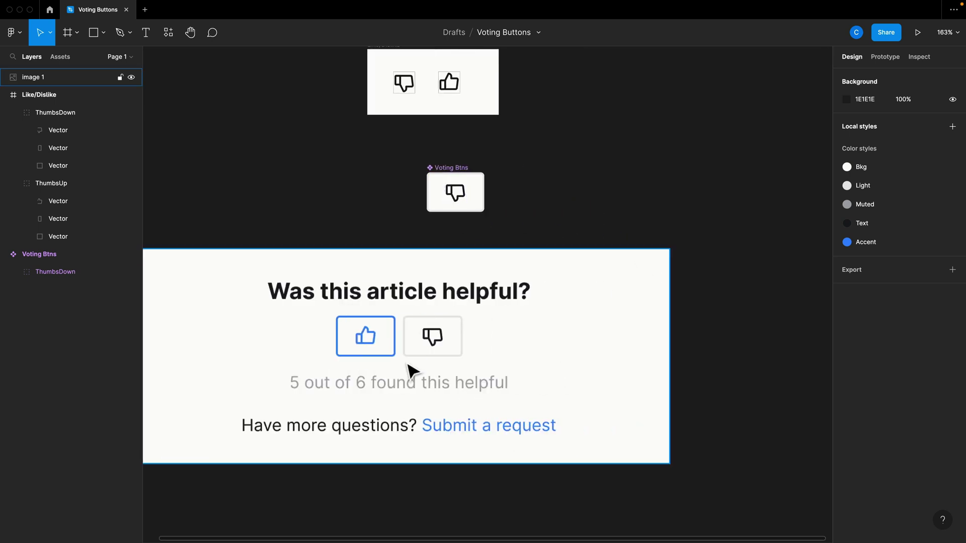
left_click(446, 272)
left_click_drag(446, 272, 573, 353)
left_click(498, 293)
- Add a second variant to the Voting Btns component and select the whole component set
left_click(459, 209)
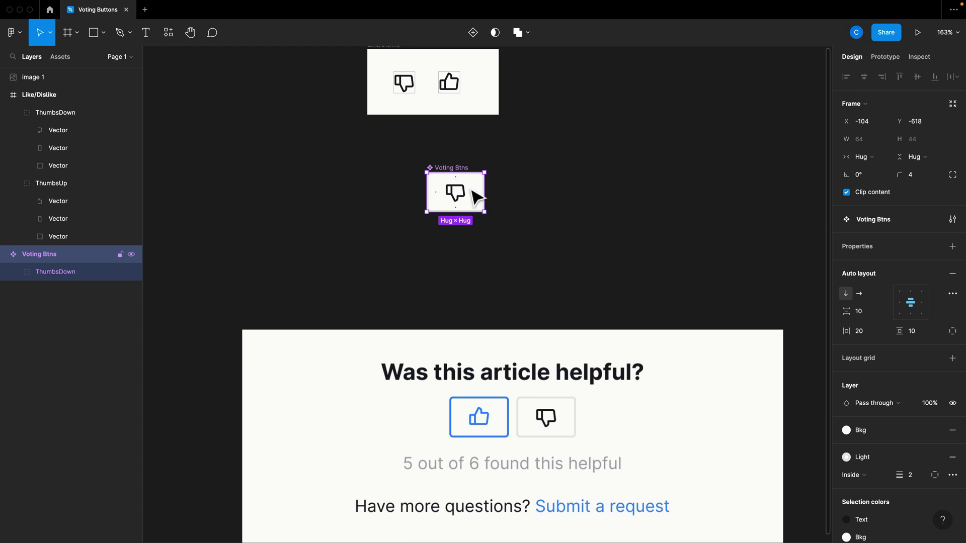
left_click(473, 36)
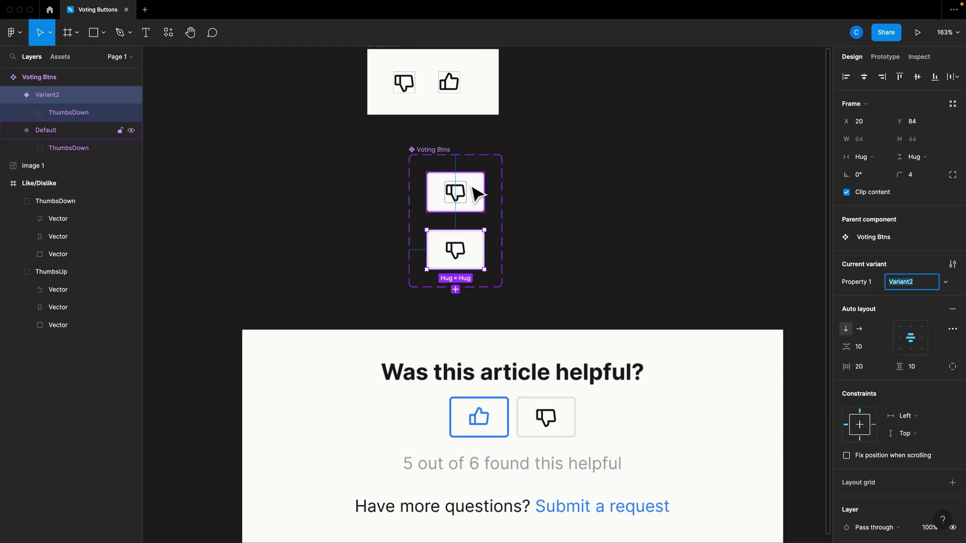
left_click(50, 78)
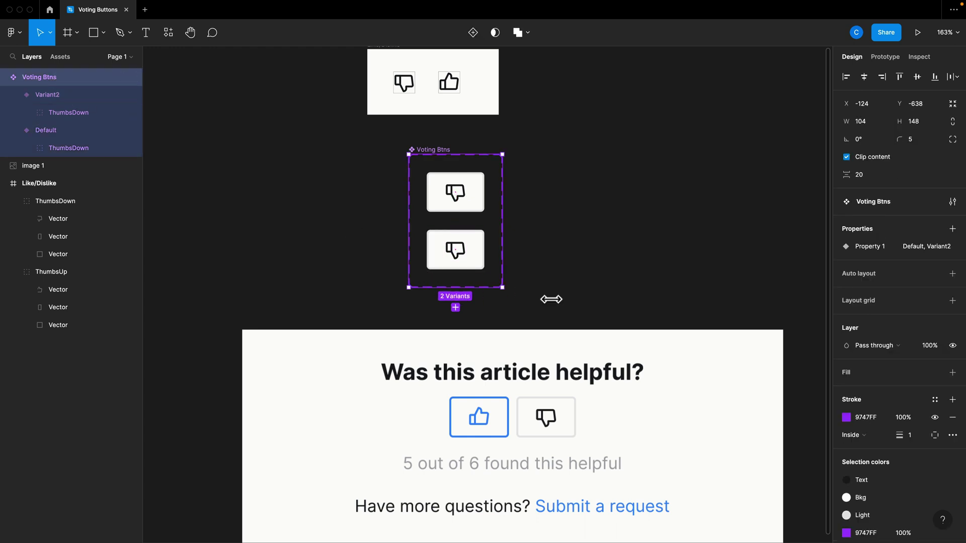
- Replace the thumbs-down icon in the Default variant with the ThumbsUp icon from the Like/Dislike frame
double_click(464, 201)
scroll(466, 226, "up", 3)
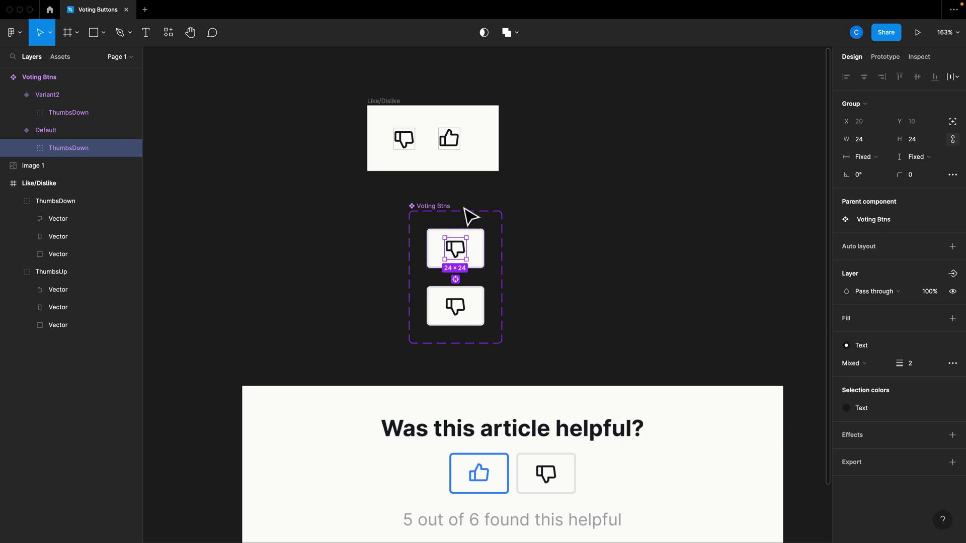
left_click_drag(455, 148, 454, 259)
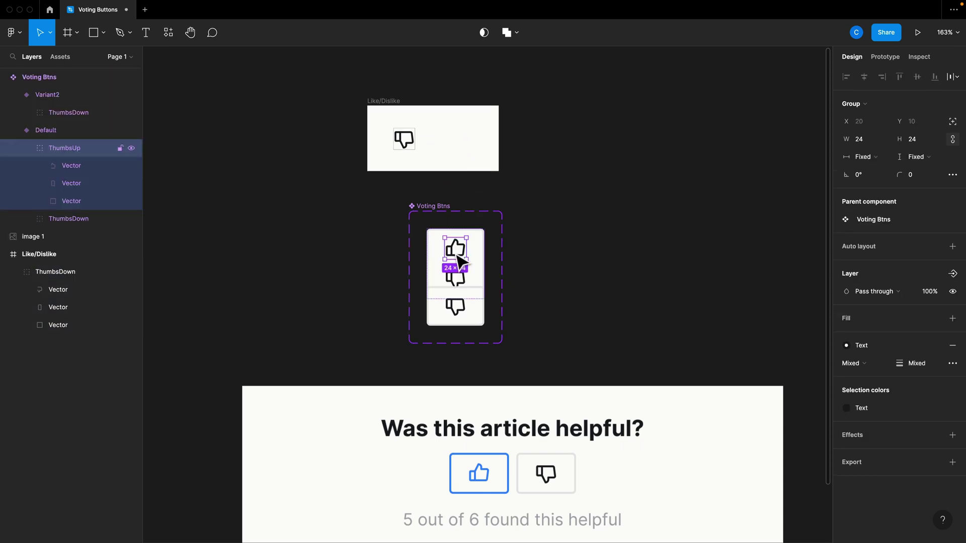
left_click(465, 280)
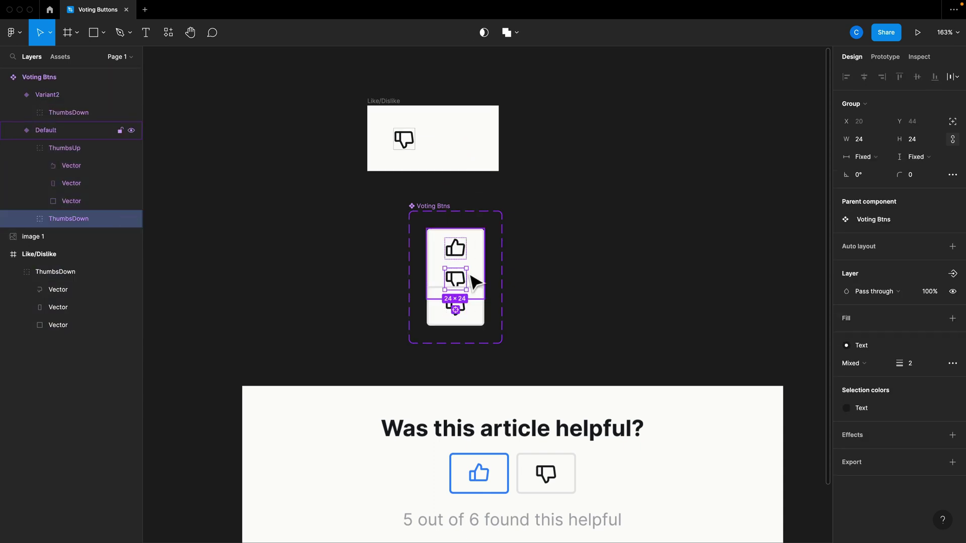
key("BackSpace")
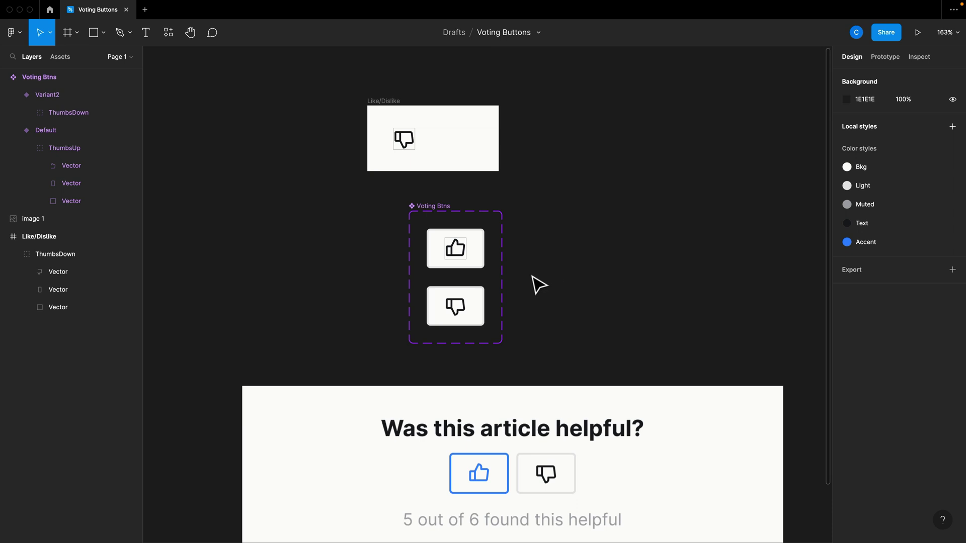
- Select the thumbs-up and thumbs-down variants together and add a duplicate variant of each
left_click(455, 248)
left_click(455, 249)
left_click(482, 316, "shift")
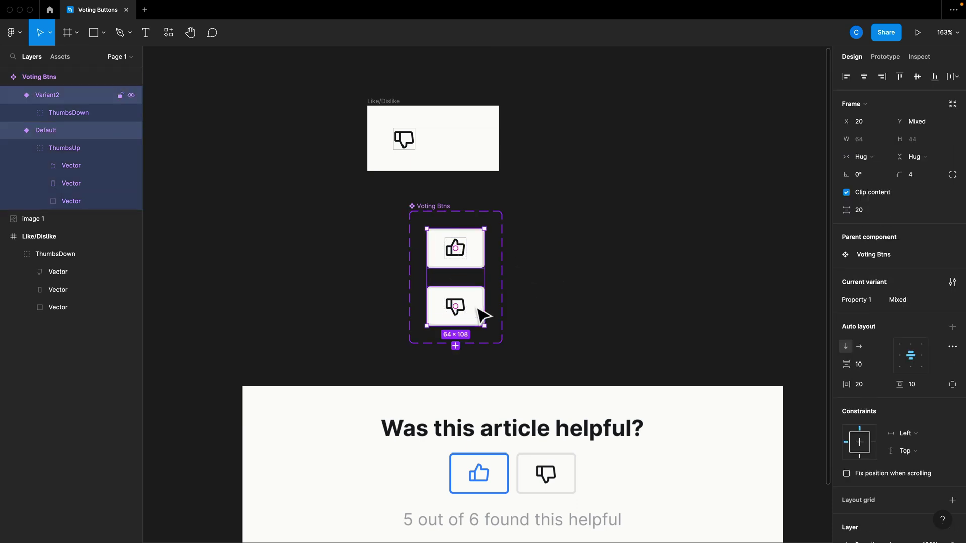
left_click(455, 346)
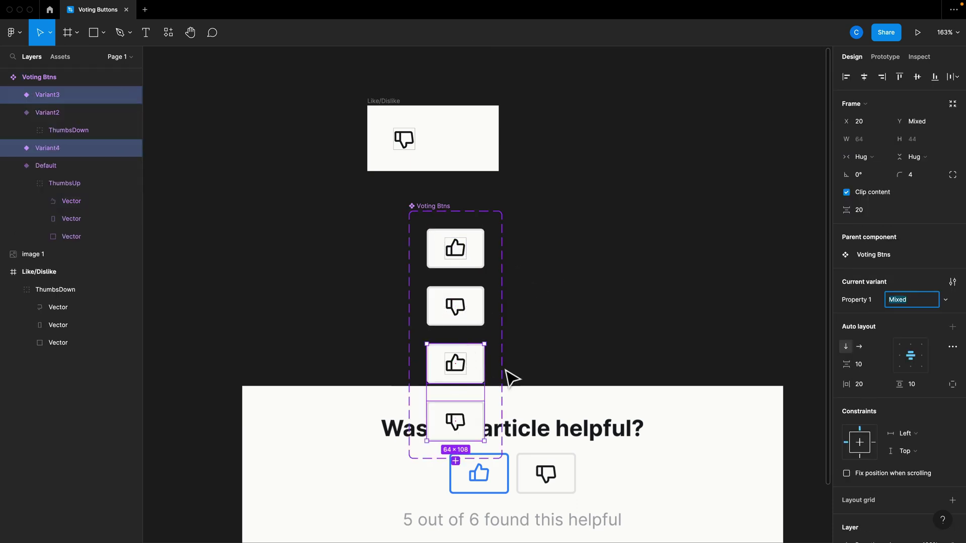
- Arrange the two new variants in a second column beside the originals and resize the component set to about 181 × 145
left_click(439, 220)
left_click_drag(502, 324, 680, 322)
left_click_drag(356, 338, 515, 456)
left_click(478, 410)
left_click(483, 376, "shift")
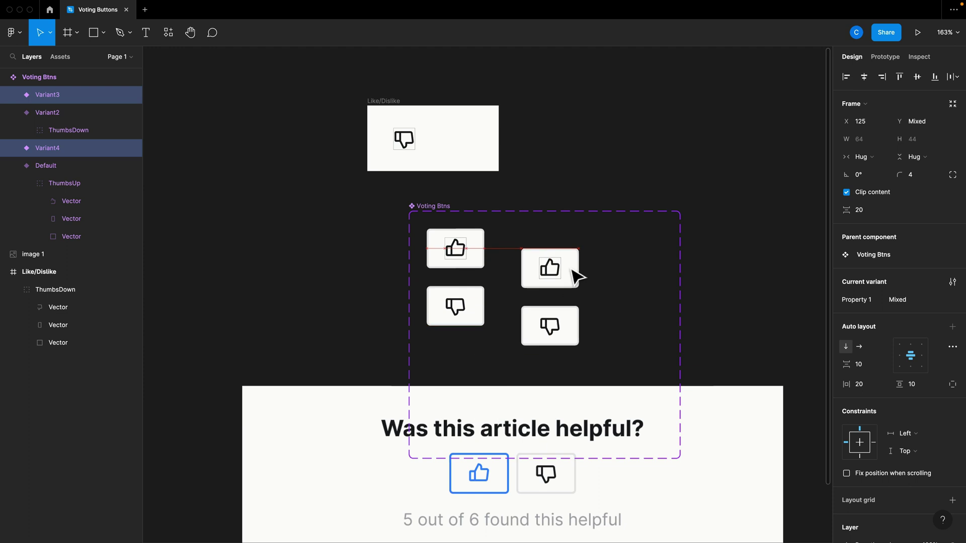
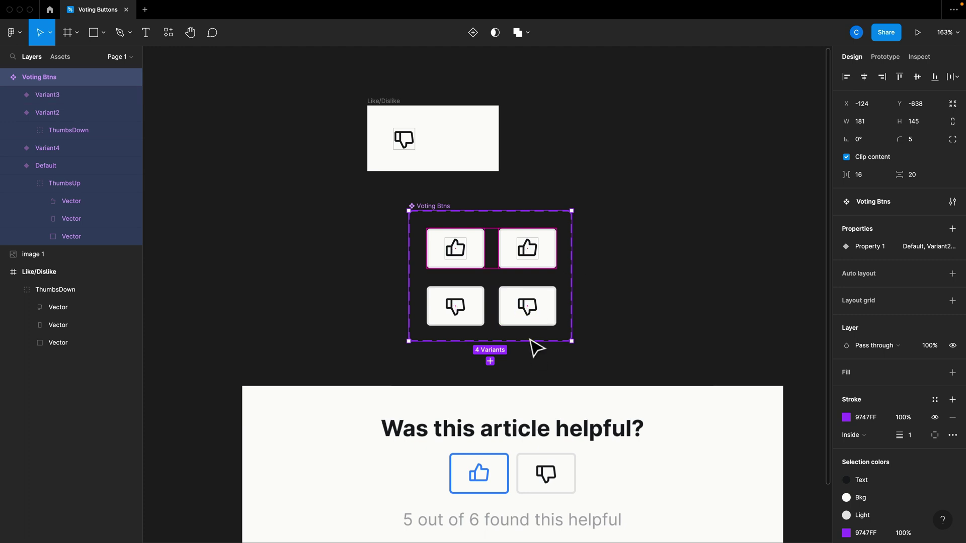
- Try to remove the stroke from both whole ThumbsUp icon groups
scroll(525, 261, "up", 5)
left_click(687, 275)
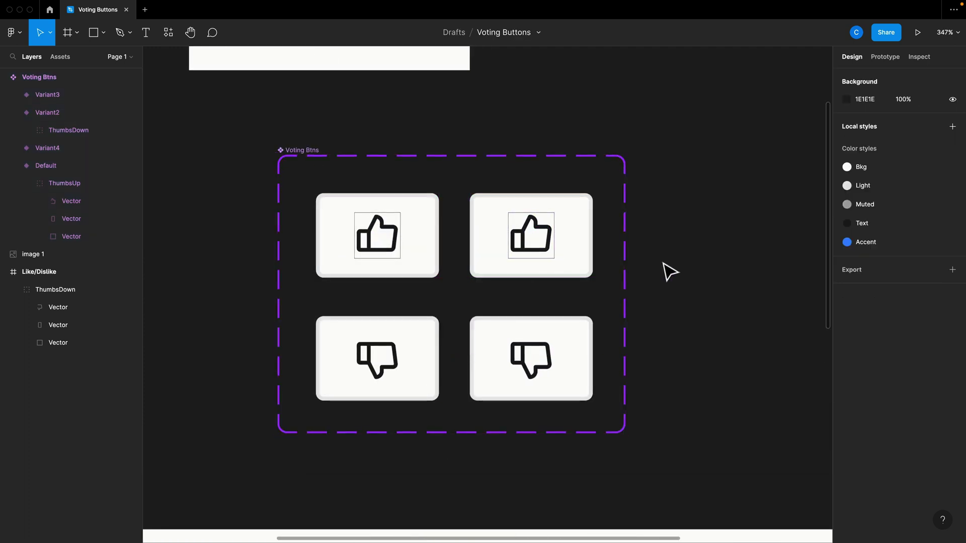
left_click(396, 235)
left_click(396, 235)
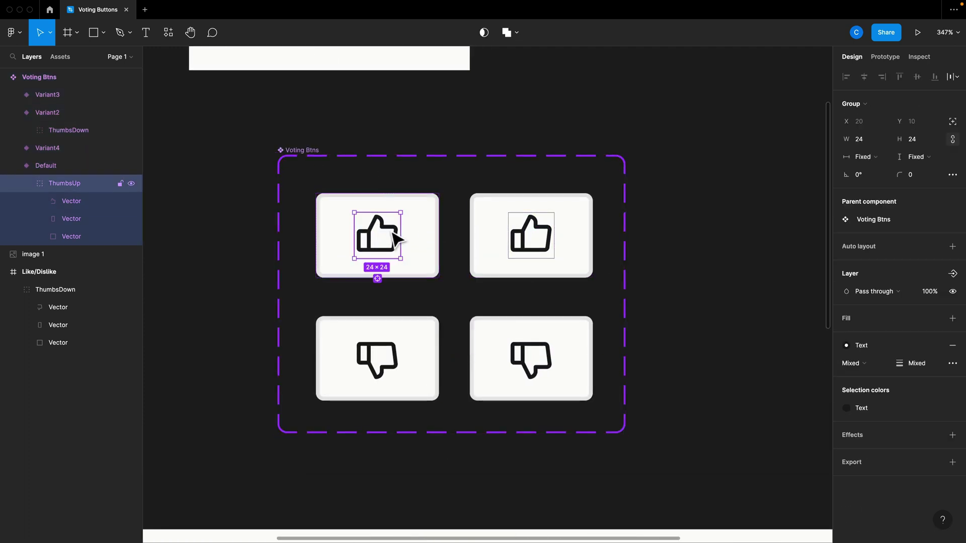
left_click(522, 237, "shift")
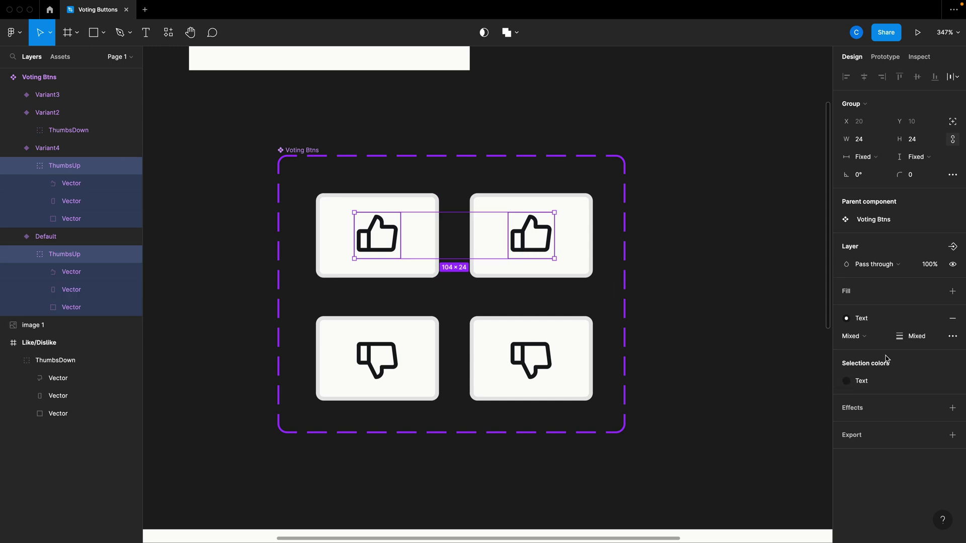
left_click(952, 319)
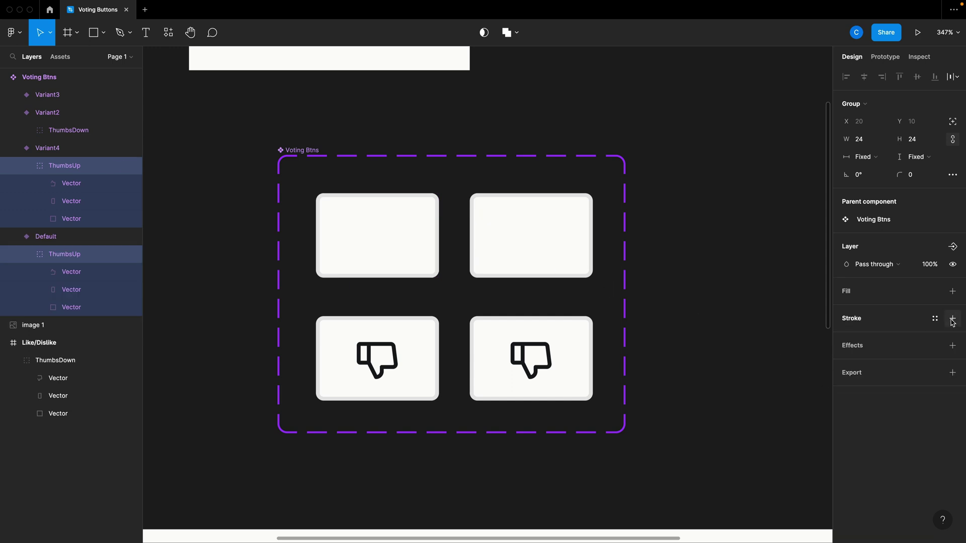
left_click(952, 318)
- Remove the 0.13 stroke from the square bounding vector of both ThumbsUp icons
left_click(396, 249)
left_click(57, 220)
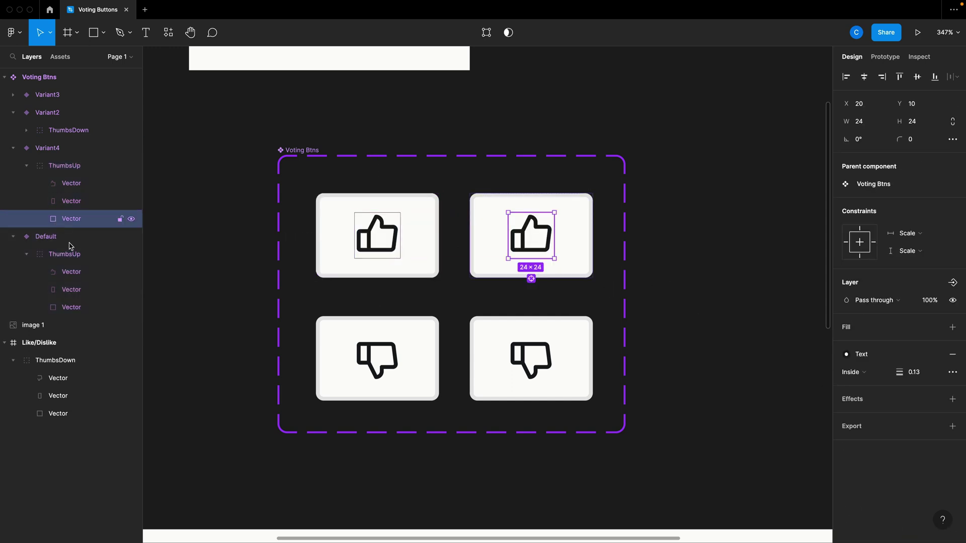
left_click(91, 307, "shift")
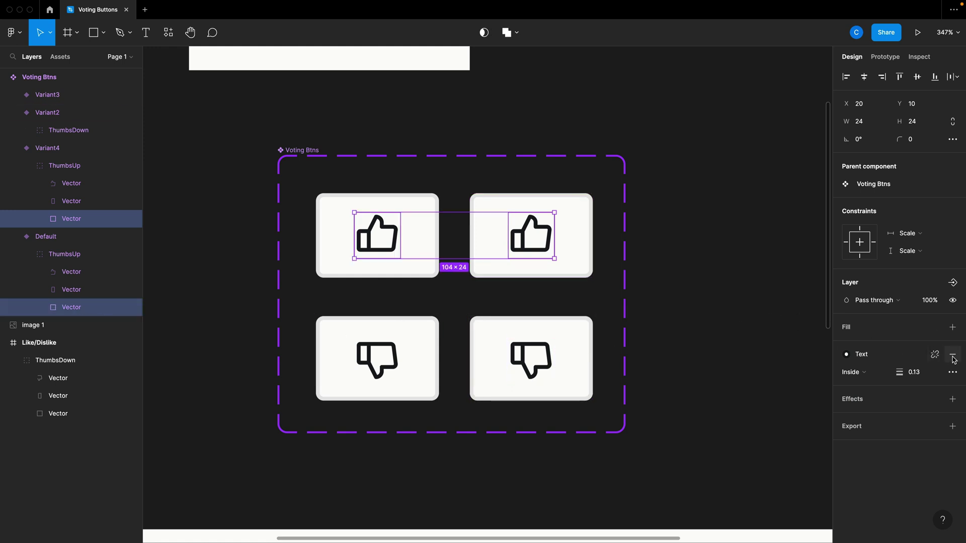
left_click(711, 324)
- Apply the Accent color style to the thumbs-up and thumbs-down icons in the second column of variants
left_click(528, 238)
left_click(531, 243)
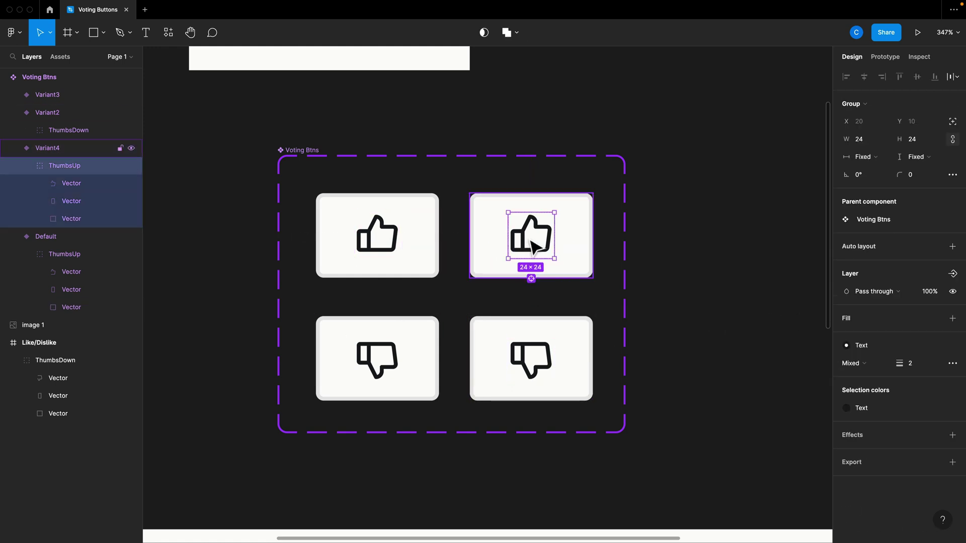
left_click(543, 368)
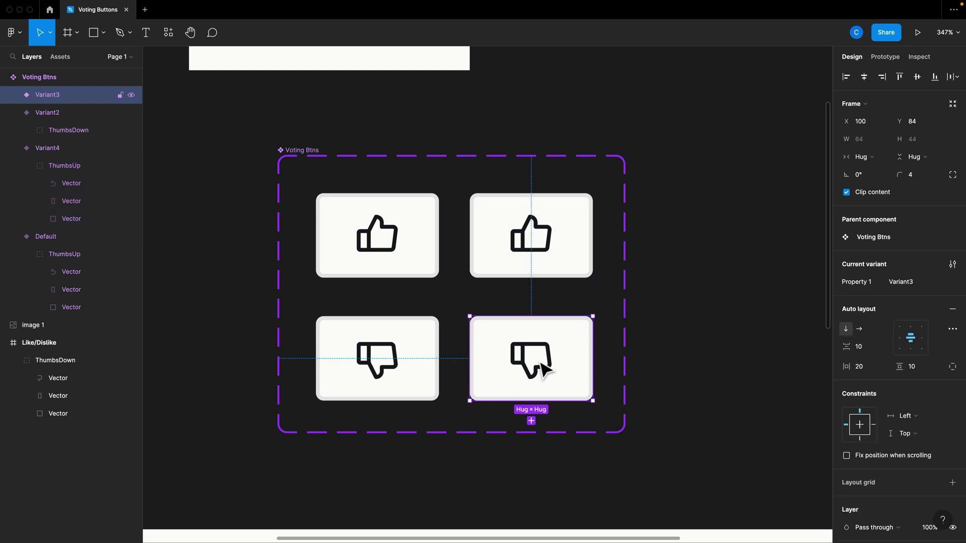
double_click(543, 368)
left_click(846, 342)
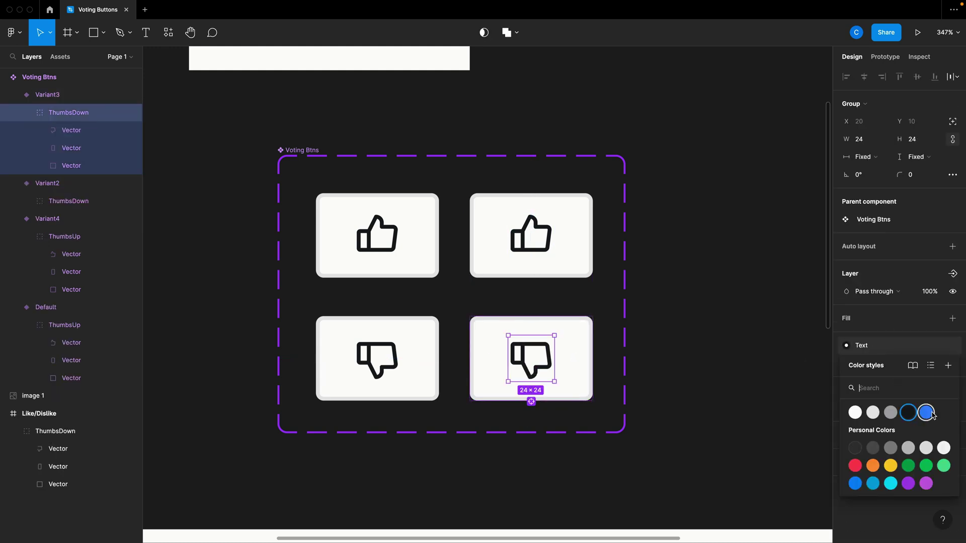
left_click(927, 409)
double_click(563, 258)
left_click(927, 410)
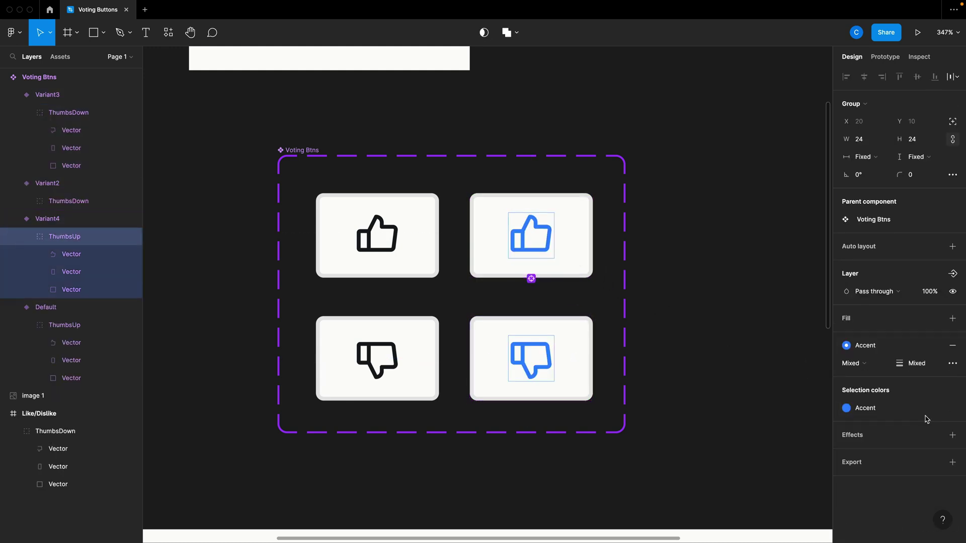
left_click(680, 345)
- Rename the variant property of the Voting Btns component set to isLiked
scroll(680, 345, "down", 3)
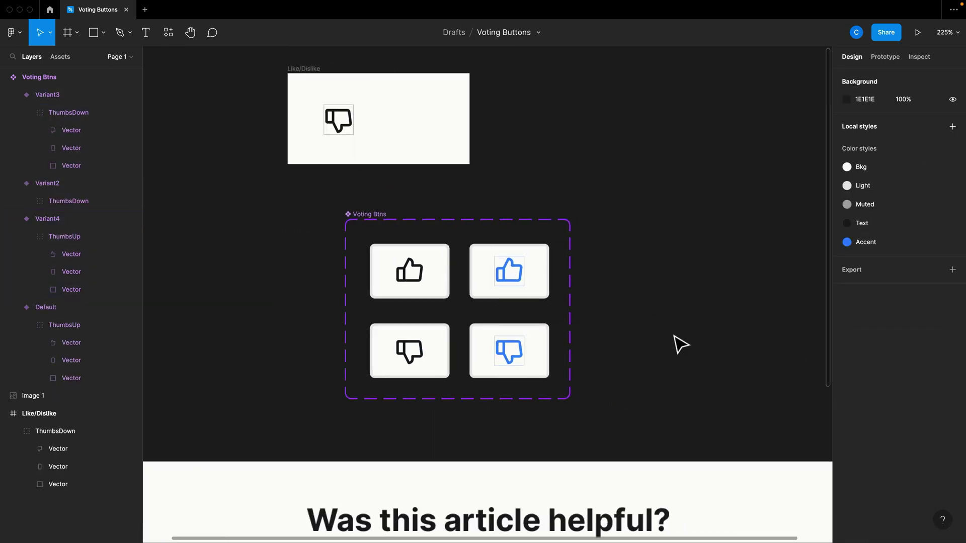
left_click(356, 215)
double_click(866, 249)
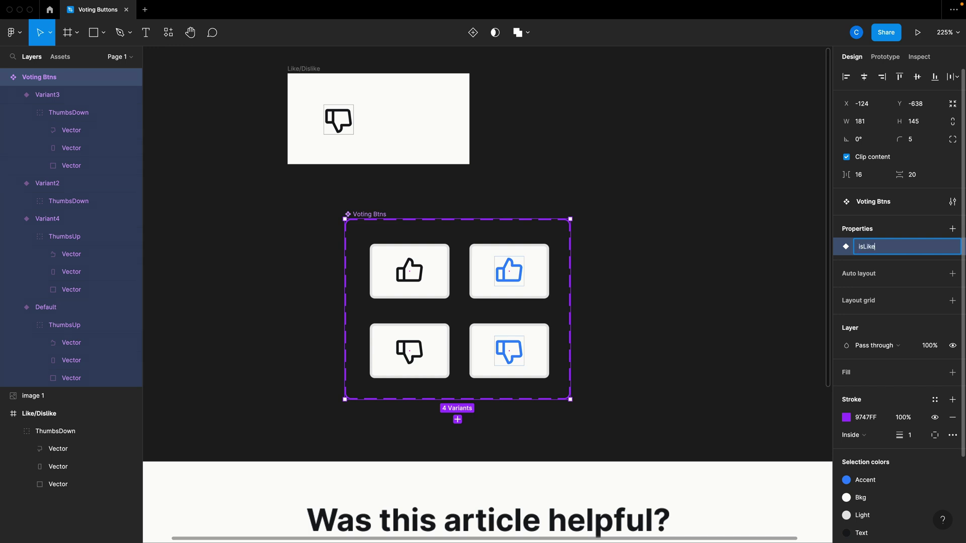
key("Return")
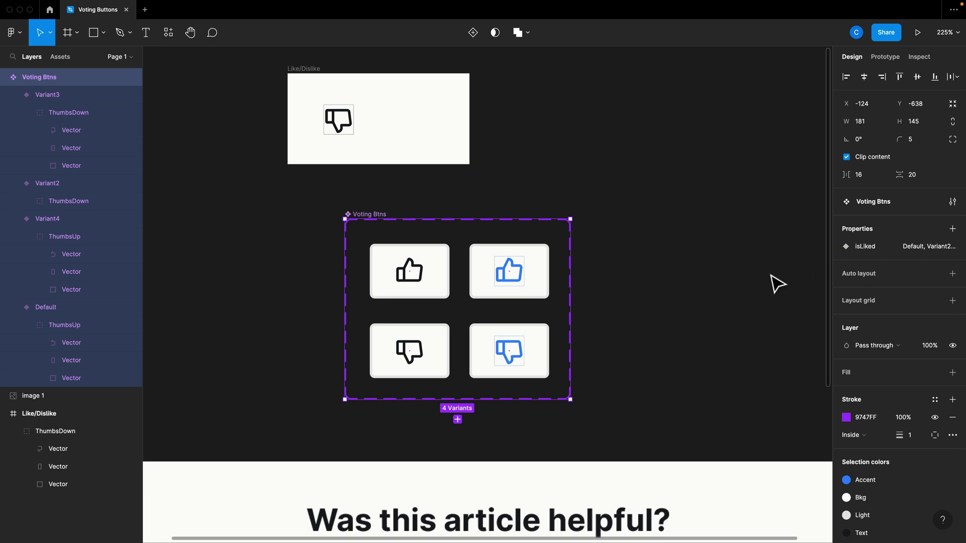
- Set isLiked to true for both thumbs-up variants
left_click_drag(629, 309, 380, 255)
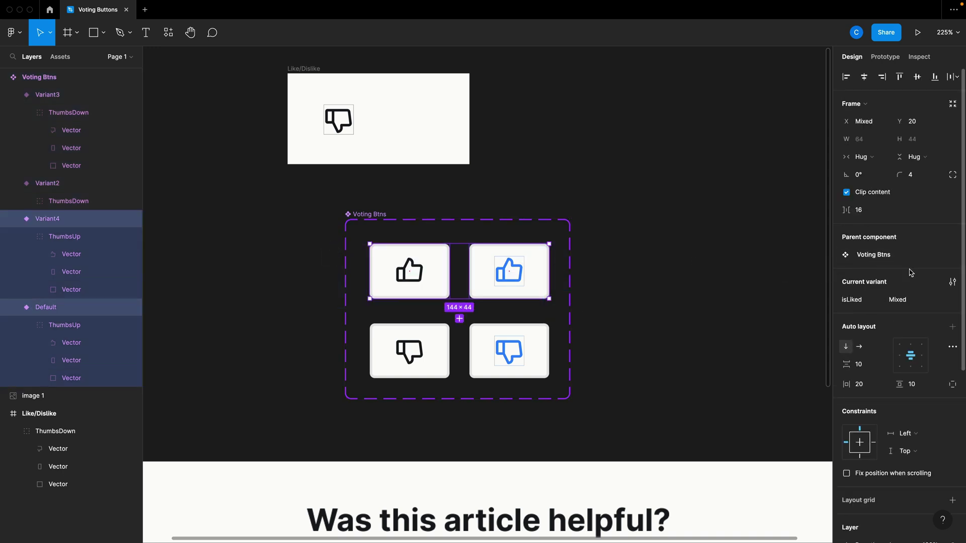
left_click(911, 301)
key("Return")
- Set isLiked to false for both thumbs-down variants
left_click_drag(650, 422, 333, 338)
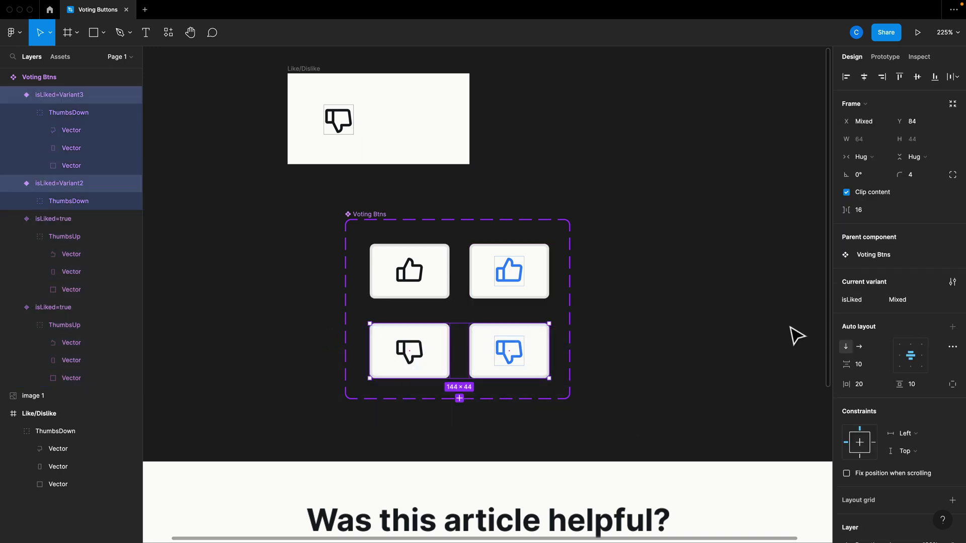
left_click(917, 301)
type("false")
key("Return")
left_click(628, 292)
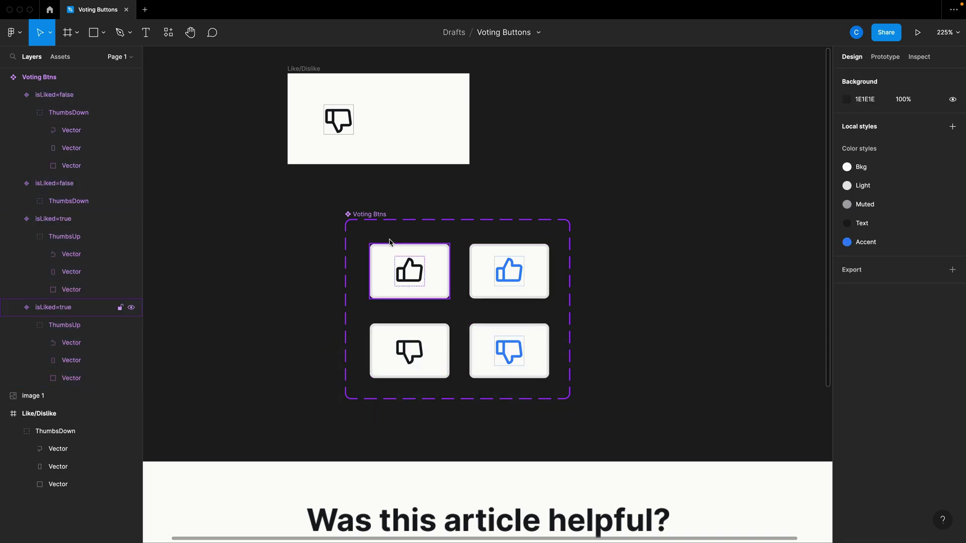
- Add a second variant property named isSelected with the value false to the Voting Btns component set
left_click(394, 219)
mouse_move(924, 247)
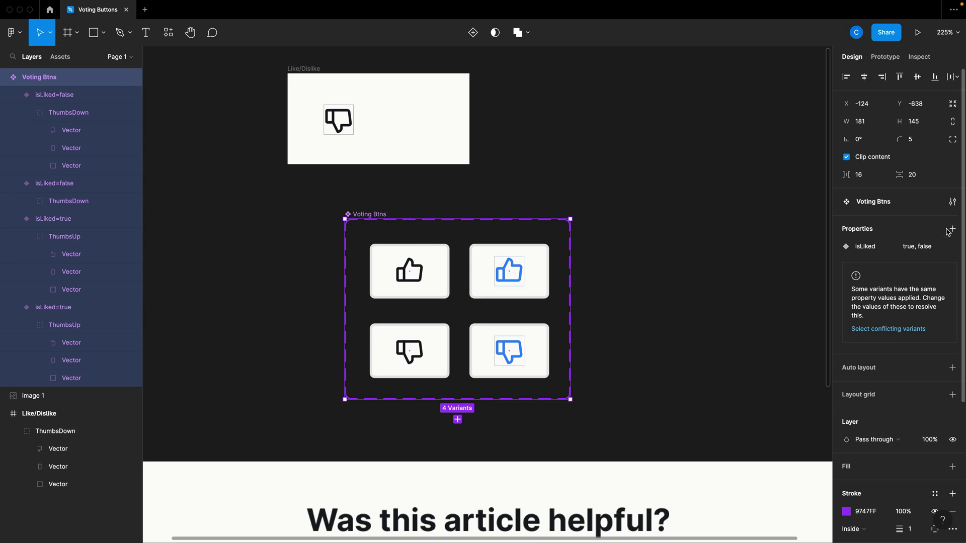
left_click(949, 231)
left_click(885, 266)
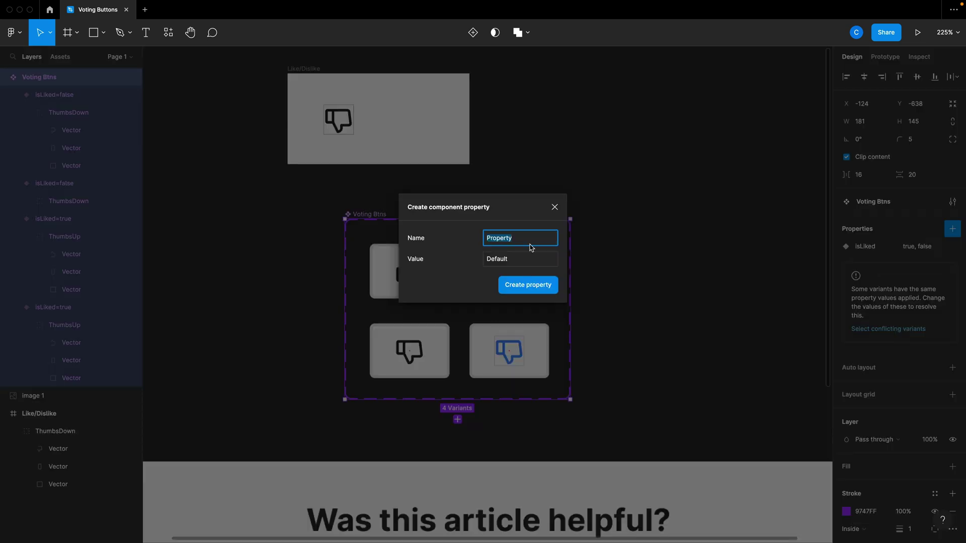
type("isSelected")
key("Tab")
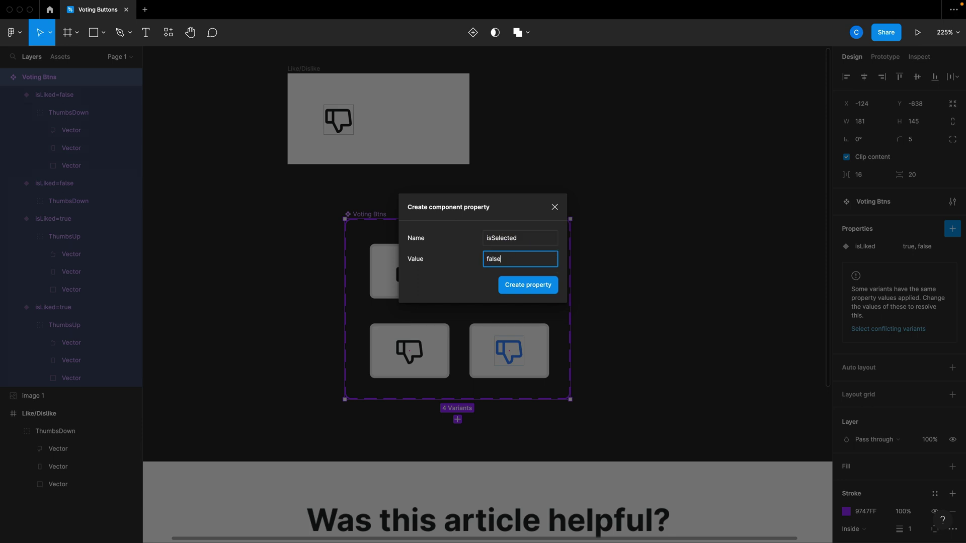
type("false")
key("Return")
- Set isSelected to true for the two variants with blue icons
left_click_drag(599, 391, 471, 242)
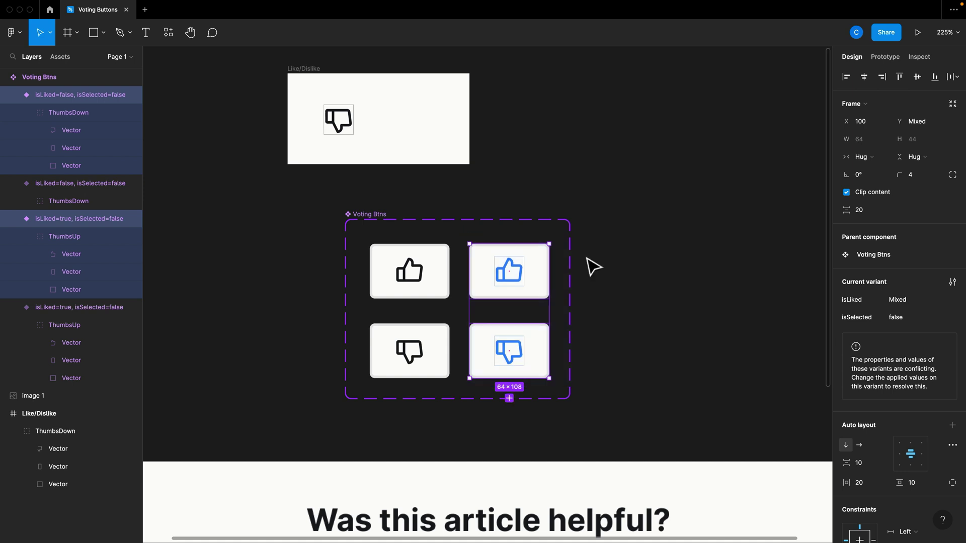
left_click(907, 322)
type("tru")
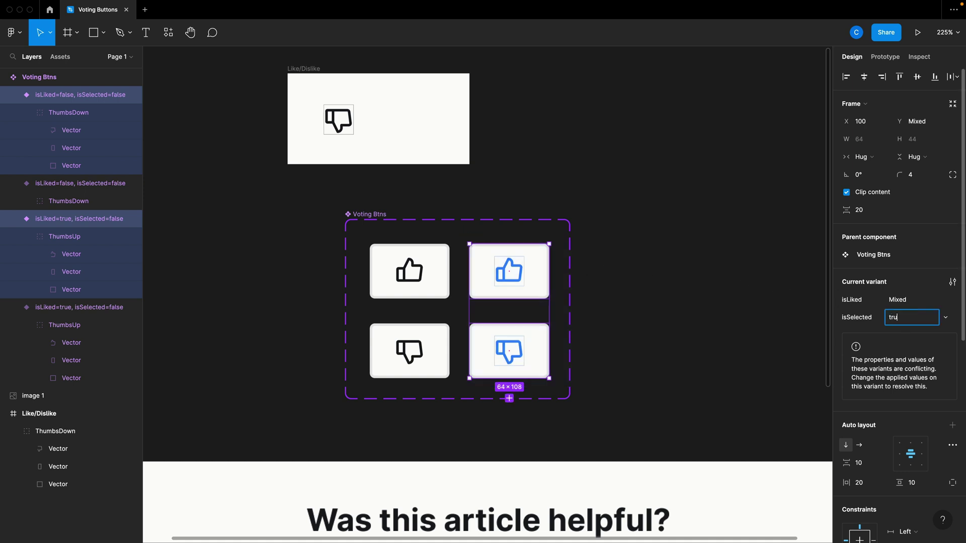
type("e")
key("Return")
left_click(662, 321)
- Place a test instance of the blue thumbs-up variant on the empty canvas beside the component set
scroll(645, 318, "right", 2)
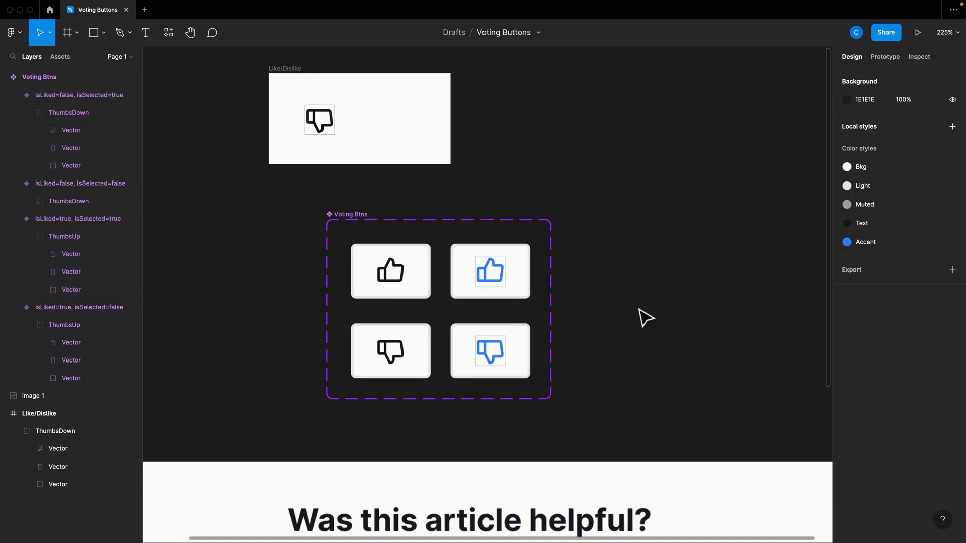
left_click(484, 280)
left_click_drag(485, 280, 693, 268)
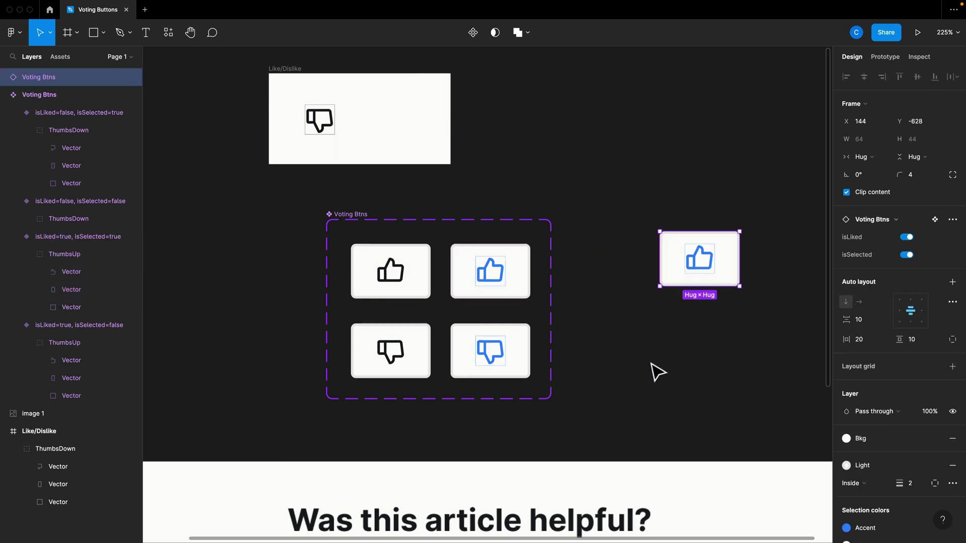
scroll(689, 357, "right", 5)
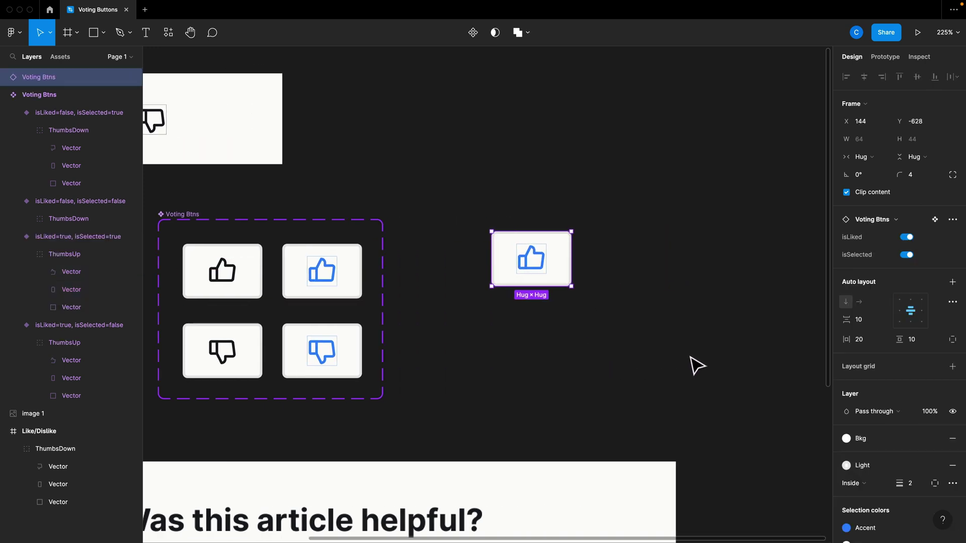
- Test the instance by toggling its isLiked and isSelected properties, and delete the instance
left_click(907, 237)
left_click(906, 255)
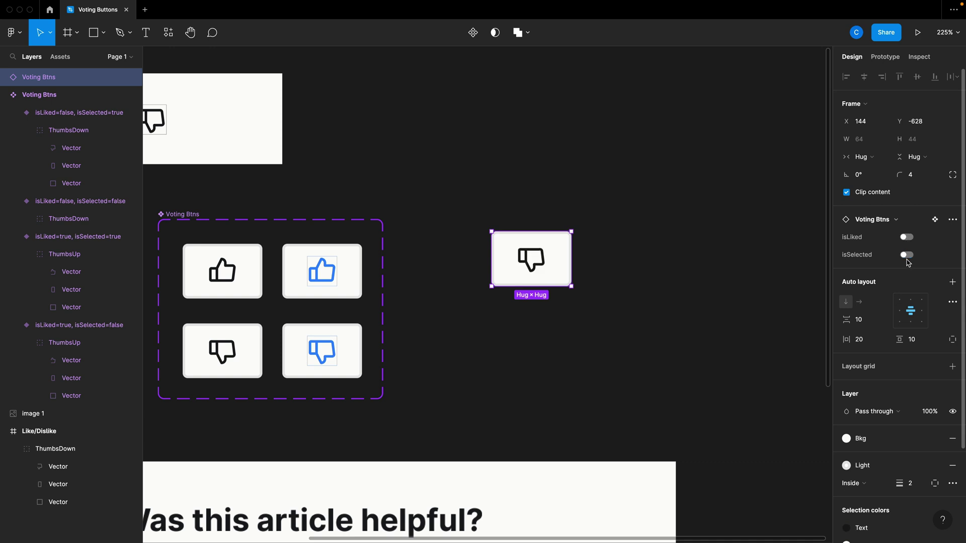
left_click(907, 255)
left_click(906, 238)
left_click(906, 237)
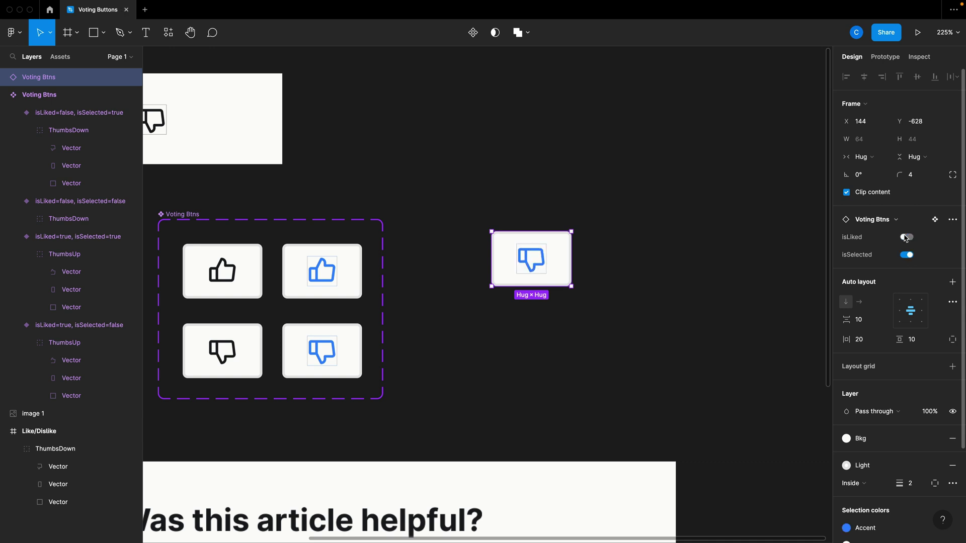
left_click(906, 237)
key("Delete")
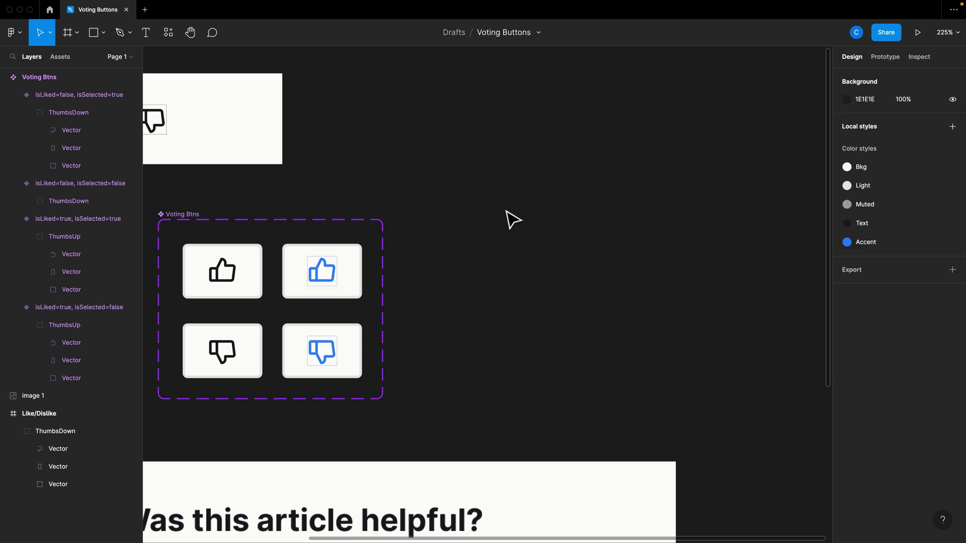
- Move the Voting Btns component set to X -170, Y -660, in line with the left edge of the Like/Dislike frame
scroll(384, 289, "down", 3)
scroll(385, 290, "down", 3)
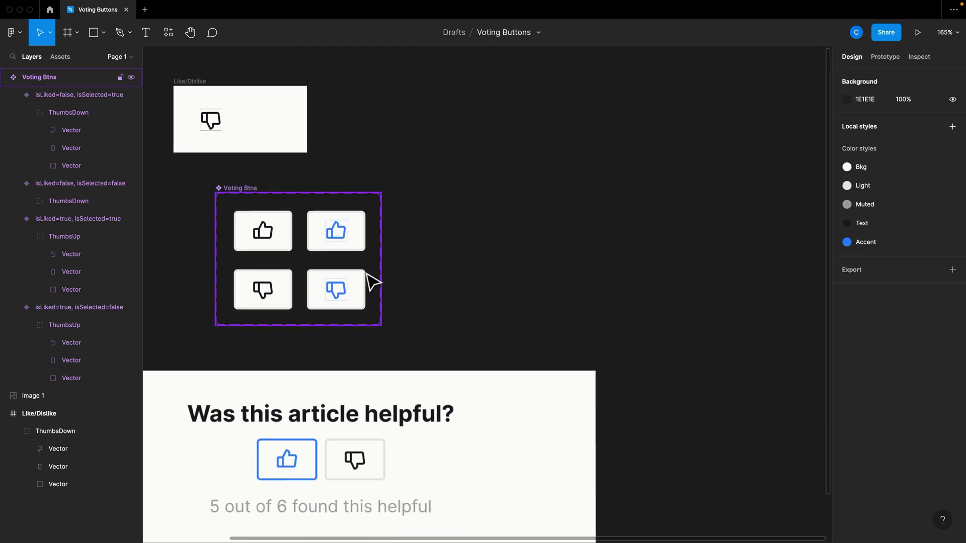
left_click(237, 204)
left_click_drag(244, 209, 206, 194)
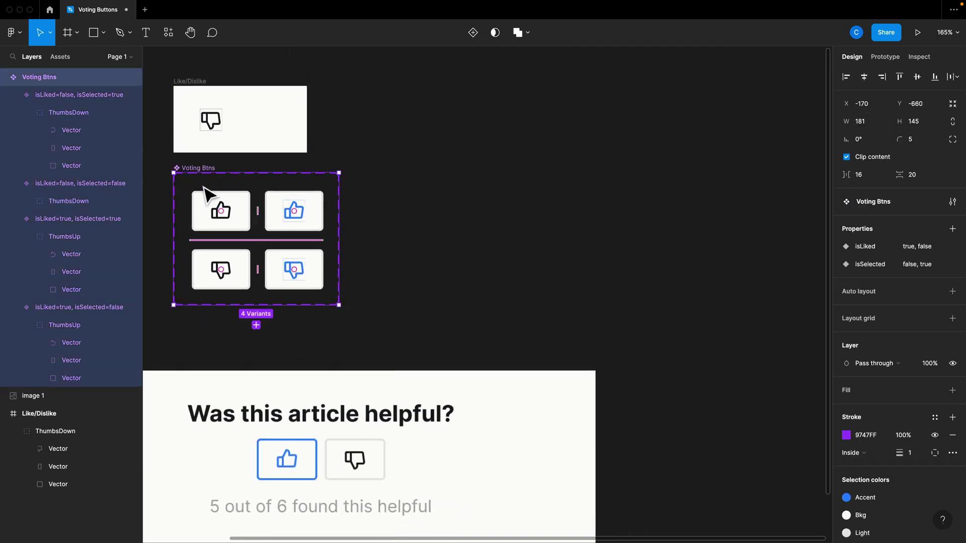
key("Escape")
- Delete the Like/Dislike frame above the component set
left_click(215, 126)
left_click_drag(361, 157, 166, 73)
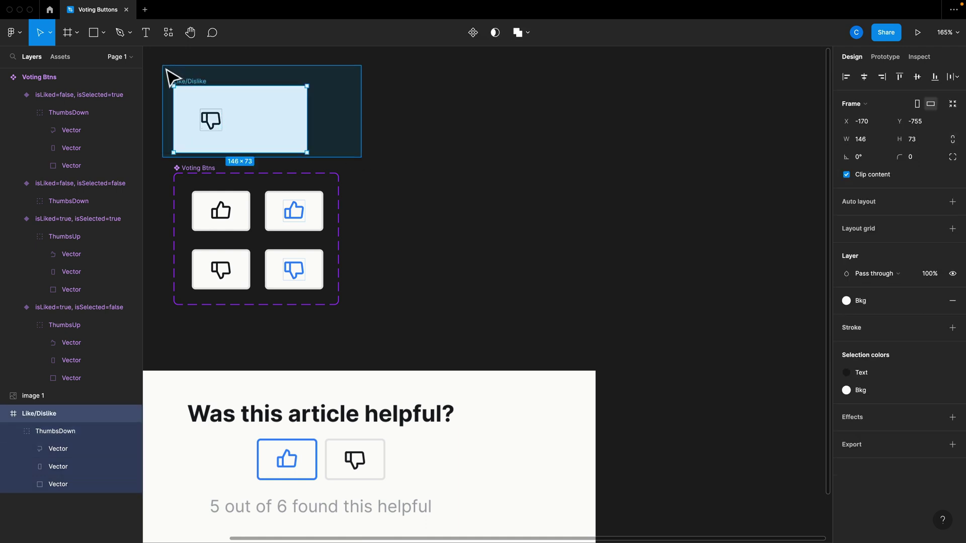
key("Delete")
scroll(291, 295, "left", 6)
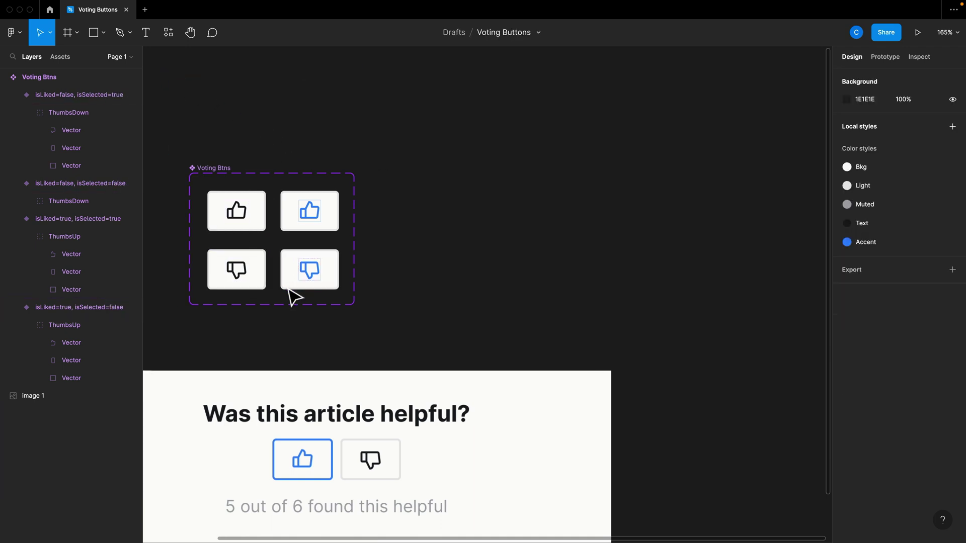
- Create a text style named Heading in Inter Bold at size 24, following the font specification in the README
scroll(291, 296, "down", 4)
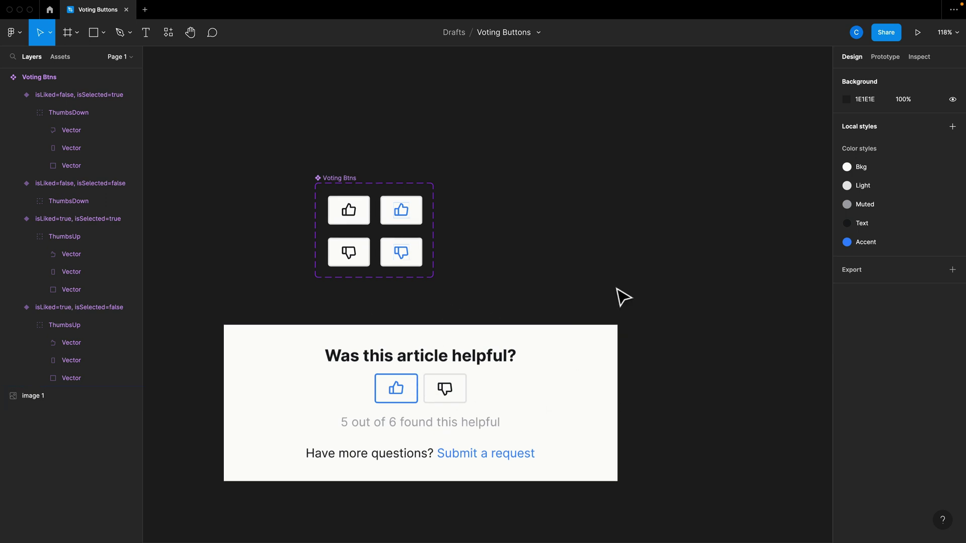
left_click(952, 129)
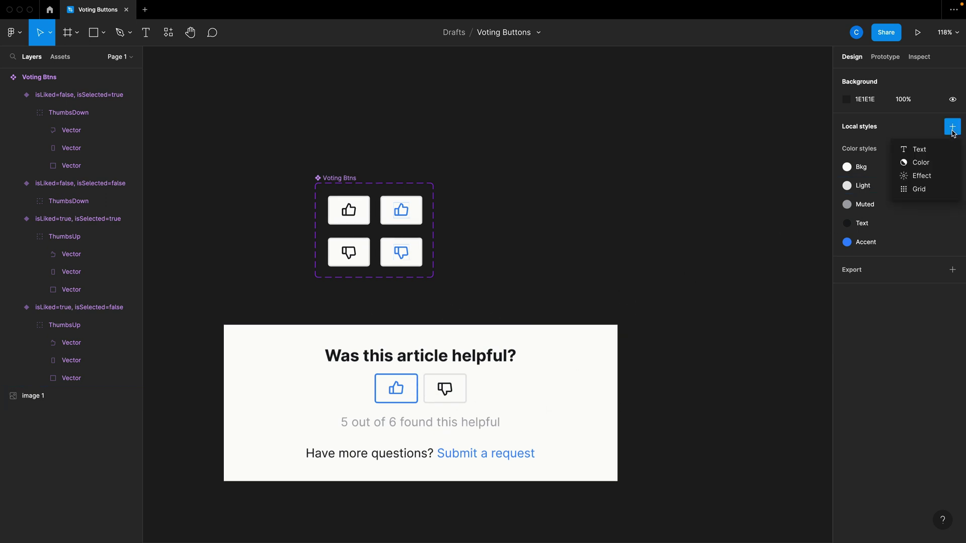
left_click(940, 149)
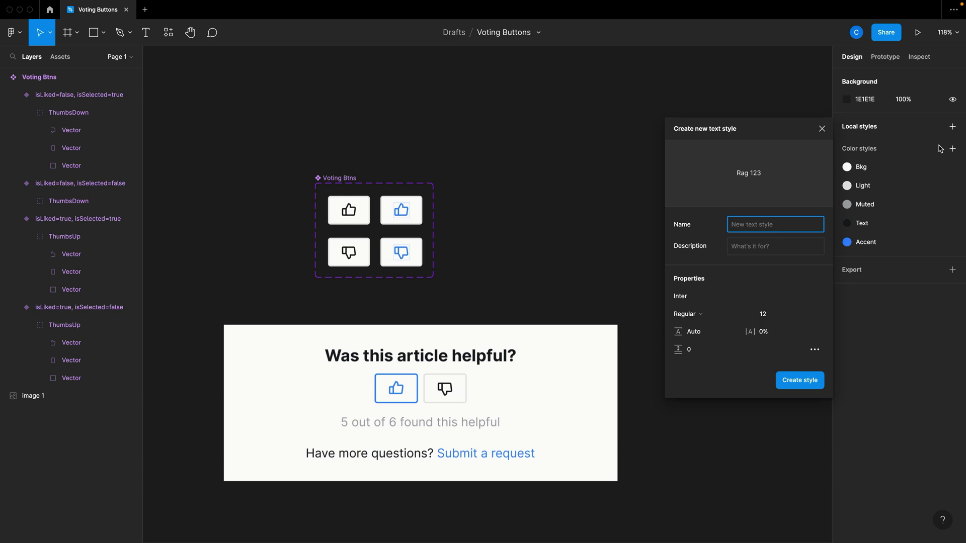
key("ctrl+Right")
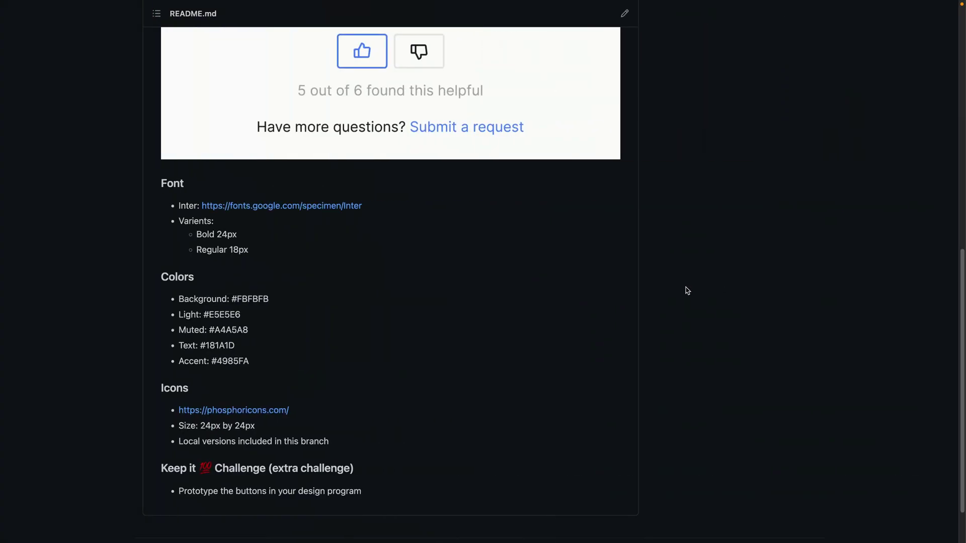
key("ctrl+Left")
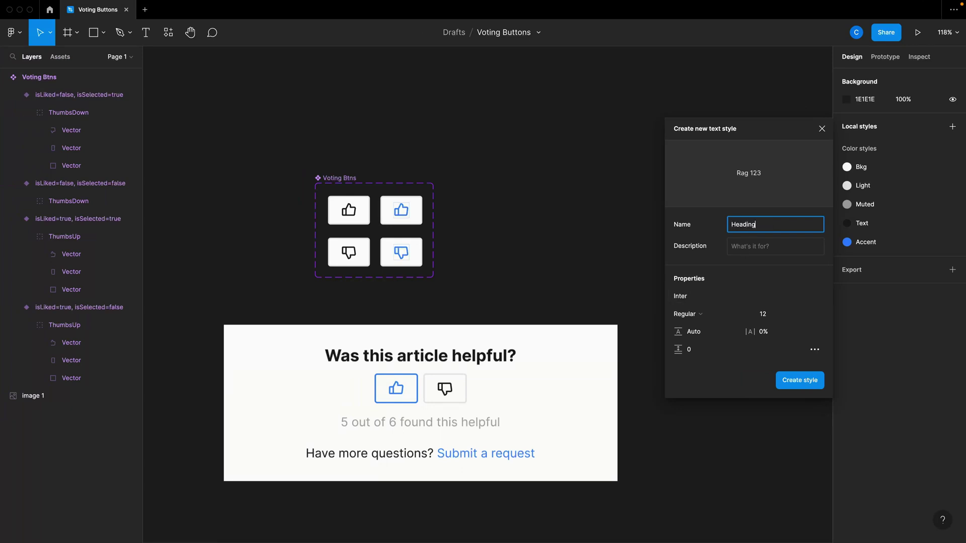
key("Tab")
left_click(701, 314)
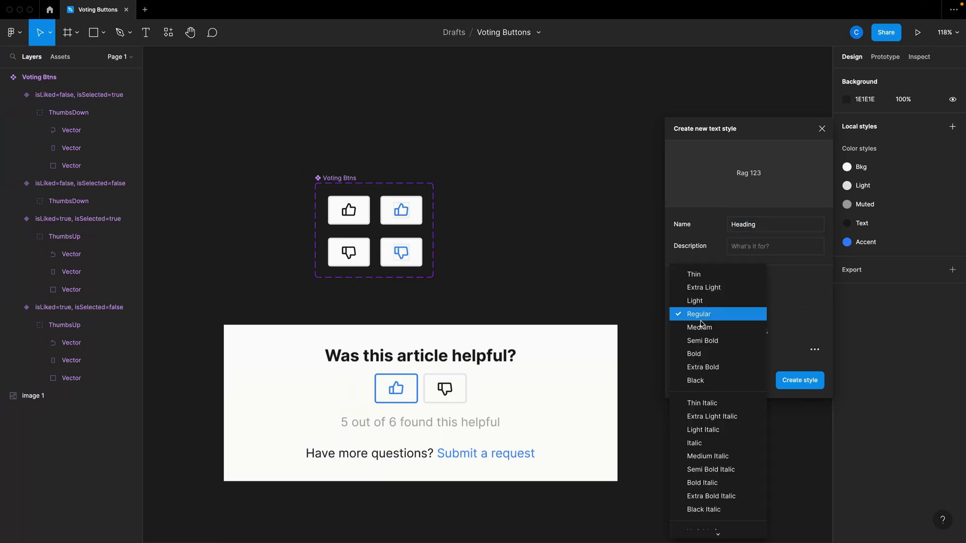
left_click(707, 355)
left_click(768, 315)
type("24")
key("Return")
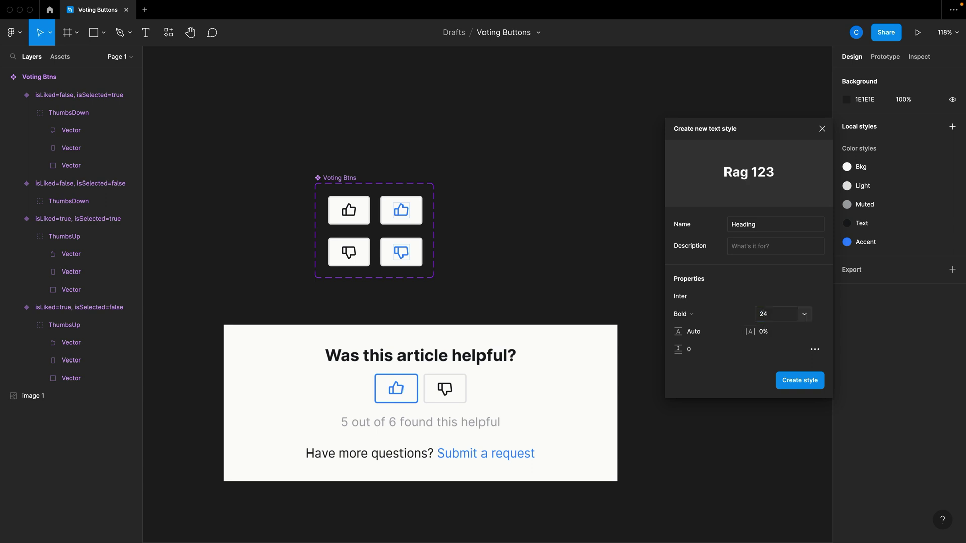
left_click(799, 381)
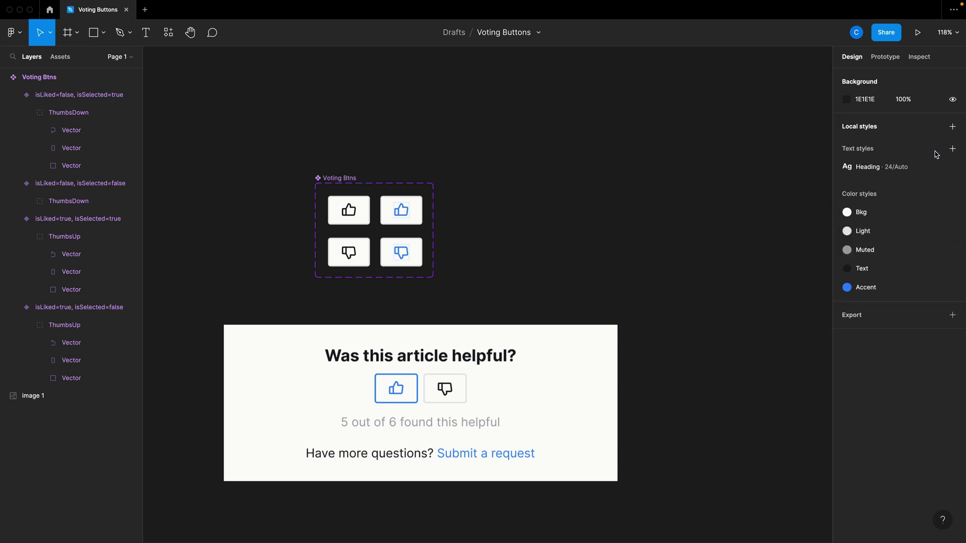
- Create a second text style named Body in Inter Regular at size 18
left_click(951, 149)
type("Body")
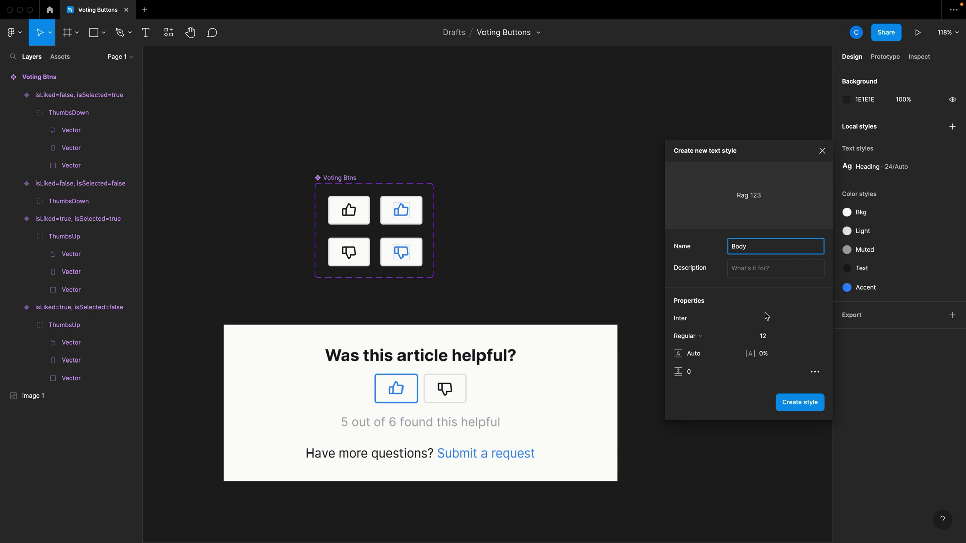
left_click(765, 339)
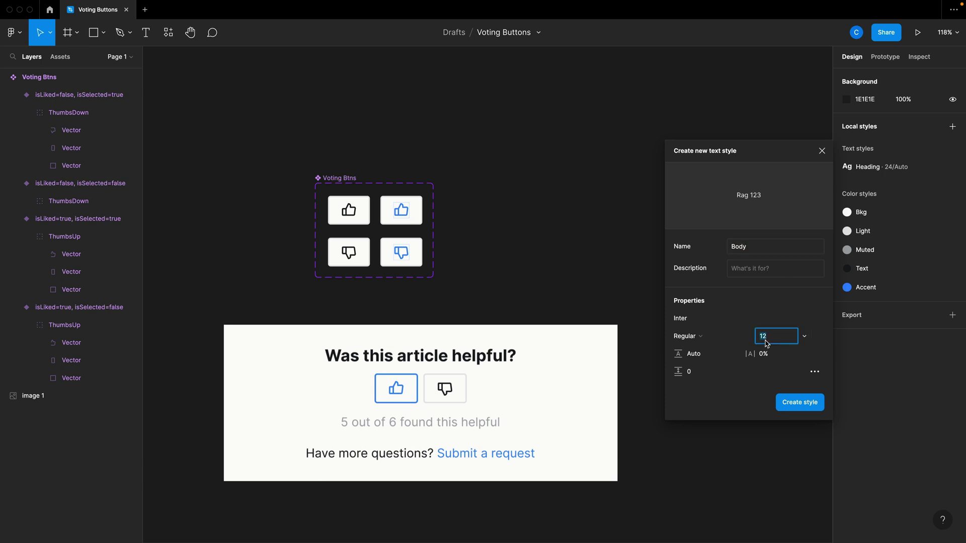
type("16")
key("Return")
left_click(804, 403)
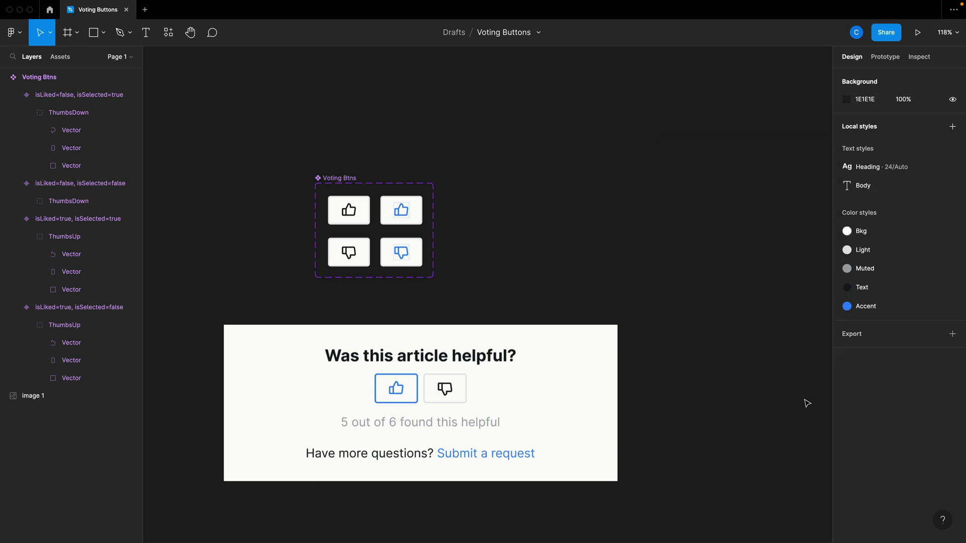
- Place a 100 × 100 frame on the empty canvas beside the component set and name it Component
left_click(593, 371)
scroll(584, 371, "down", 2)
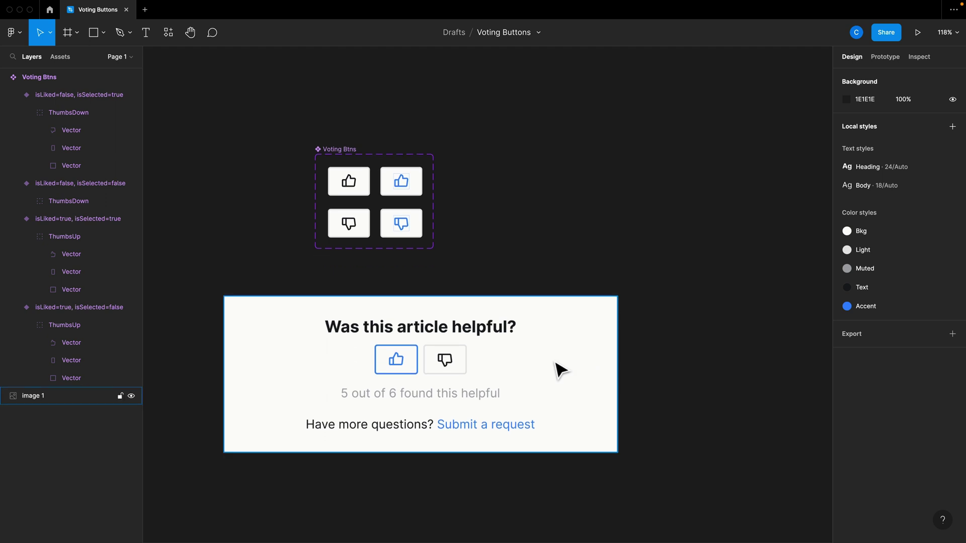
left_click(634, 220)
scroll(634, 220, "right", 2)
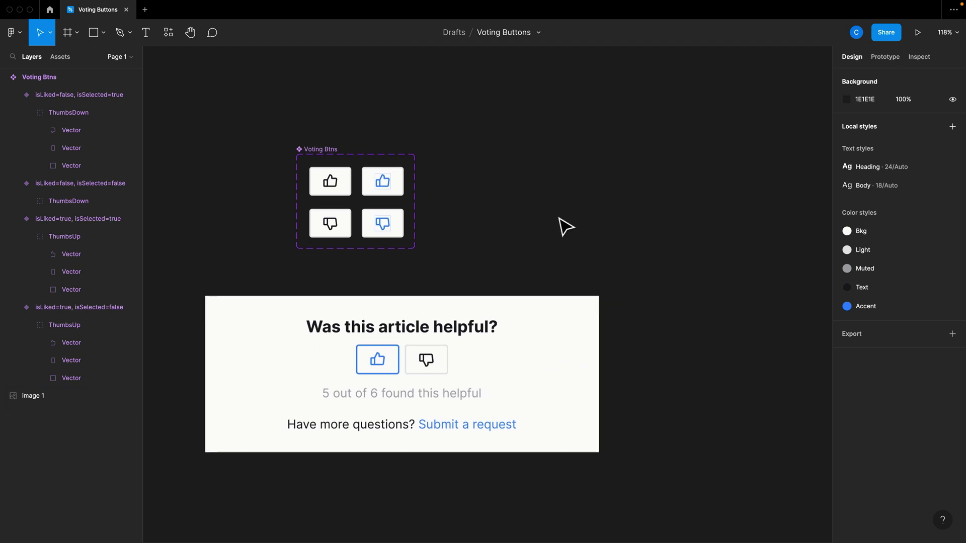
key("f")
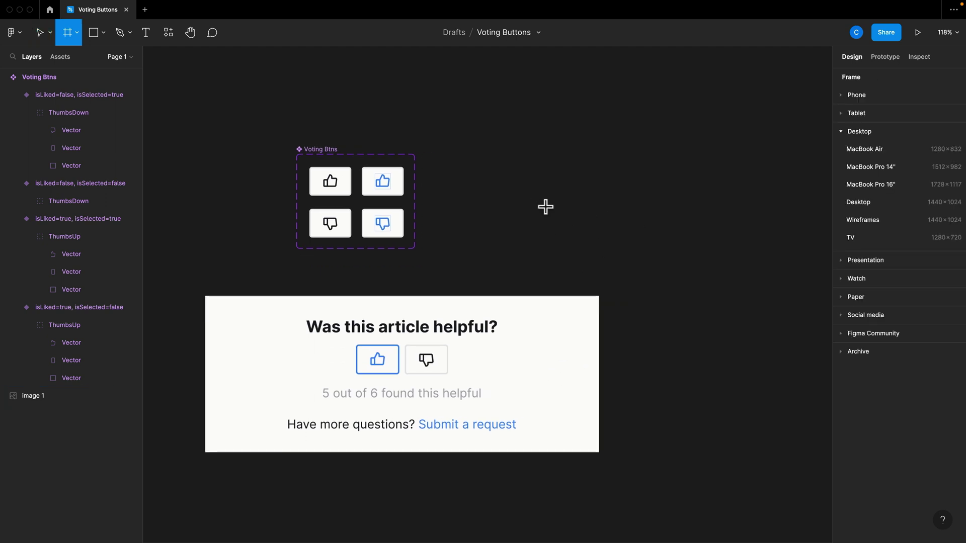
left_click(536, 197)
double_click(514, 158)
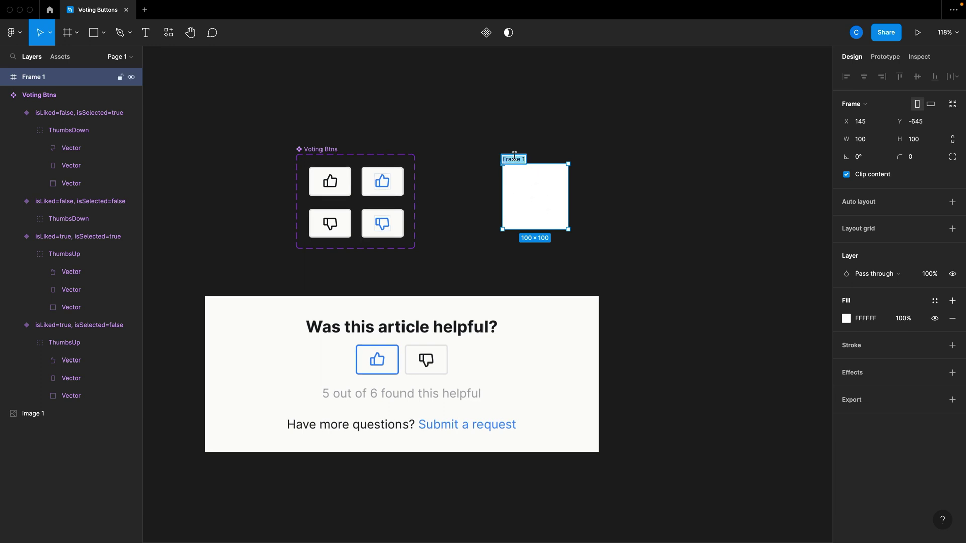
type("Component")
key("Return")
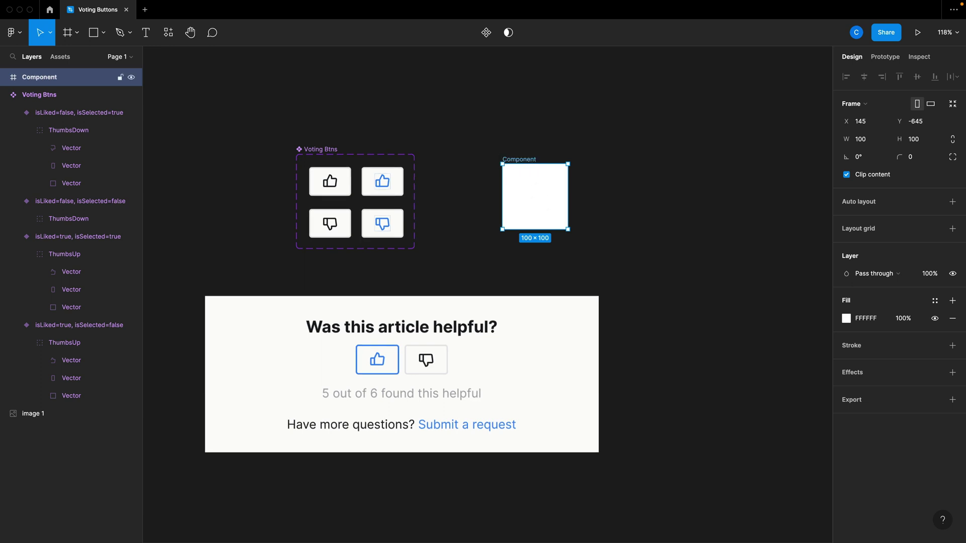
- Add a vertical auto layout to the Component frame, undoing the extra wrapping frame
key("shift+a")
left_click(534, 210)
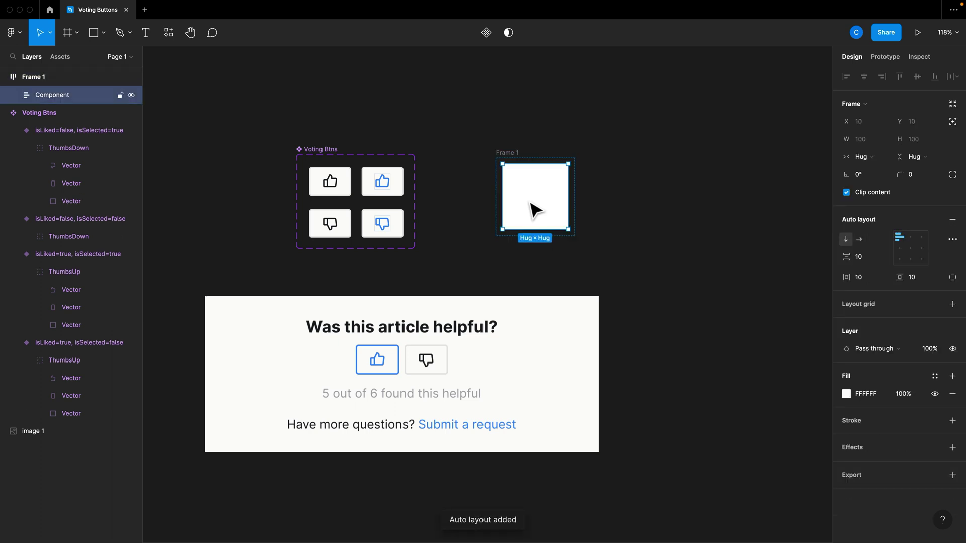
key("ctrl+z")
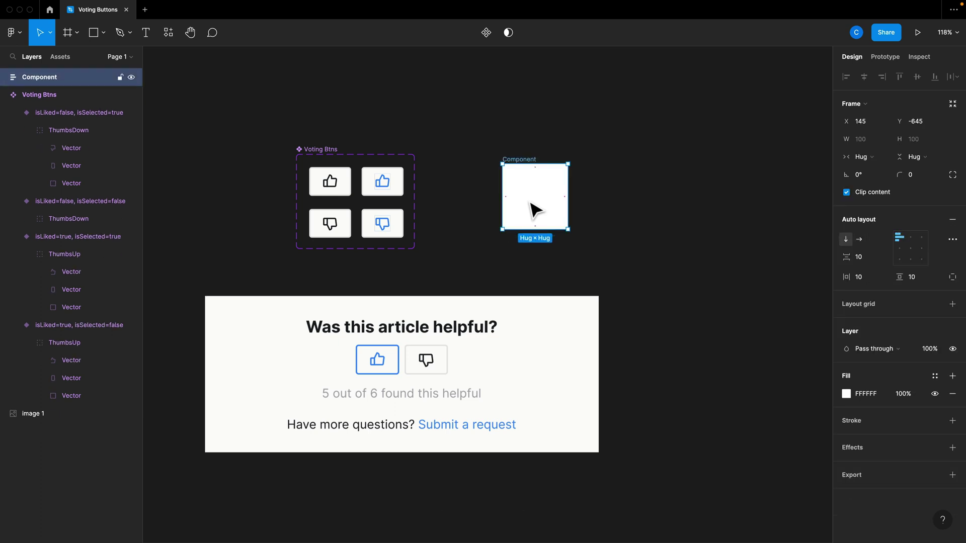
- Add the text "Was this article helpful?" inside the Component frame using the Heading text style
key("t")
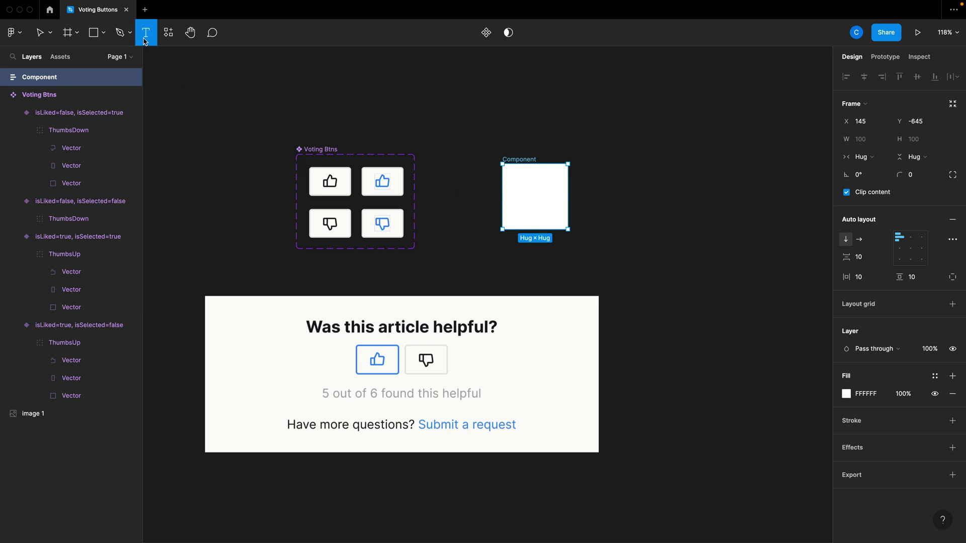
left_click(540, 205)
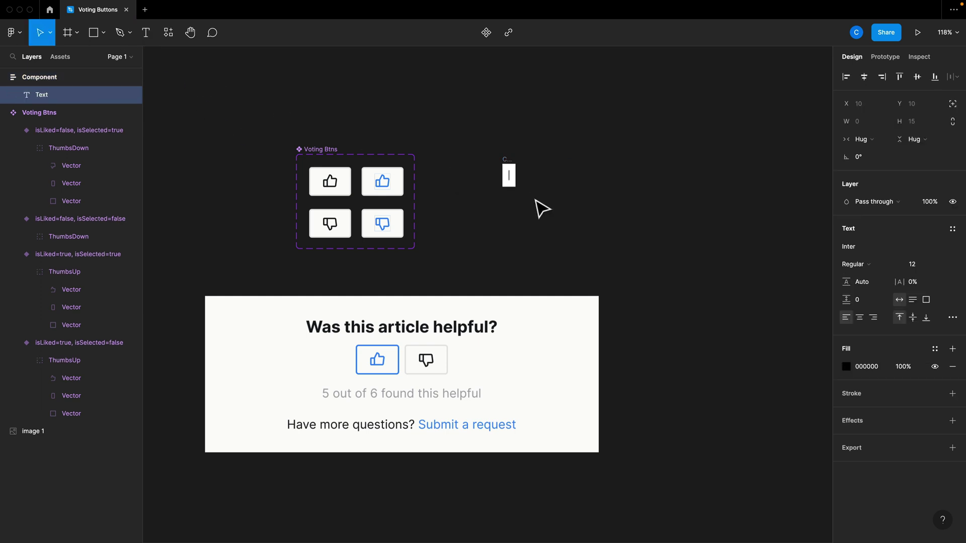
left_click(951, 229)
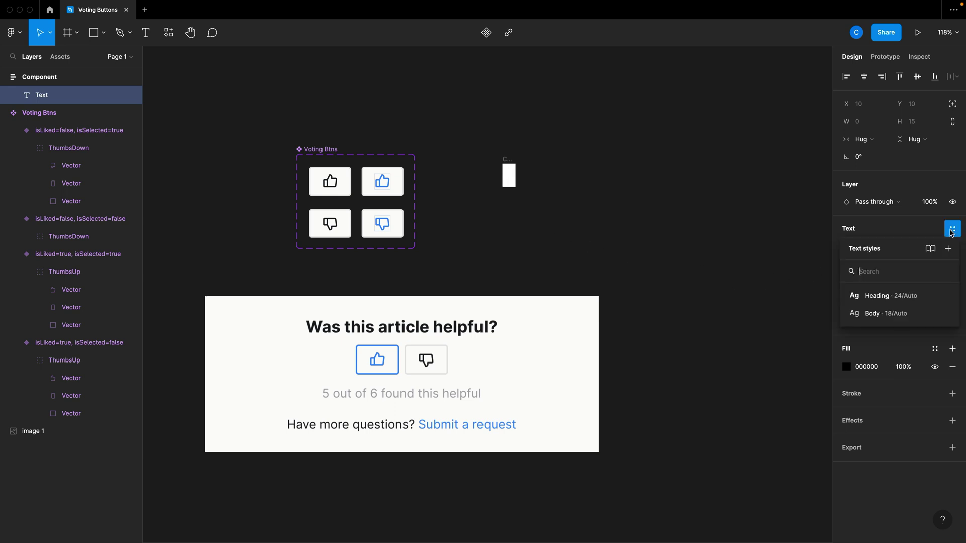
left_click(897, 297)
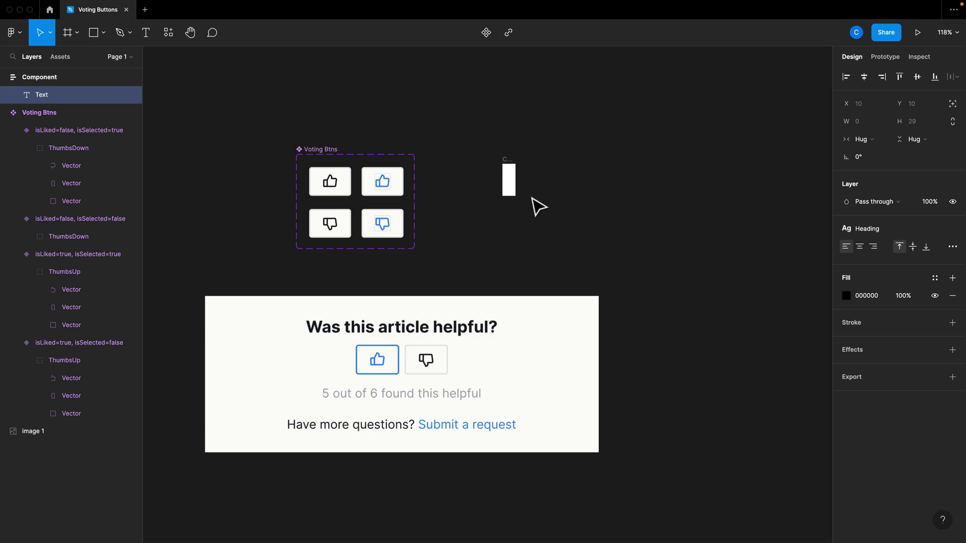
left_click(516, 193)
left_click(510, 182)
type("W")
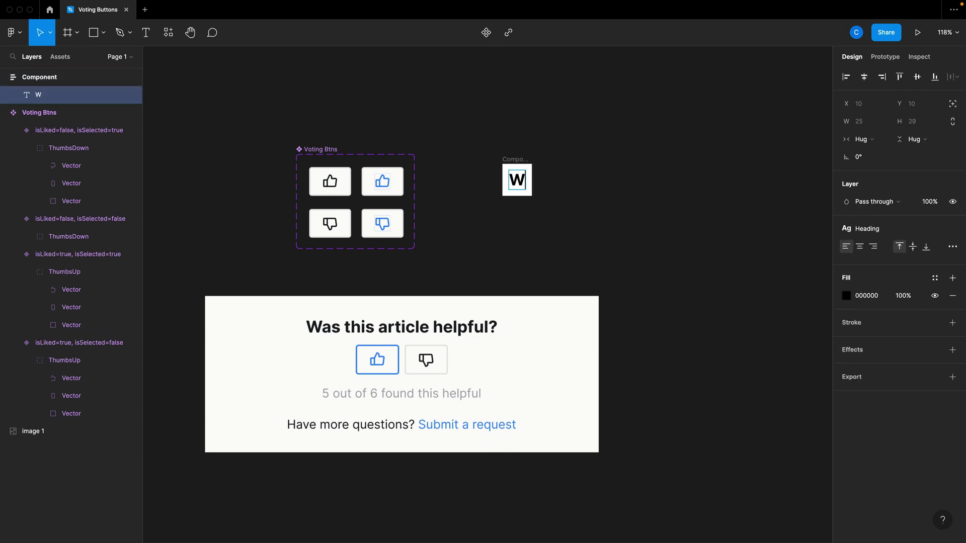
type("as this article helpful?")
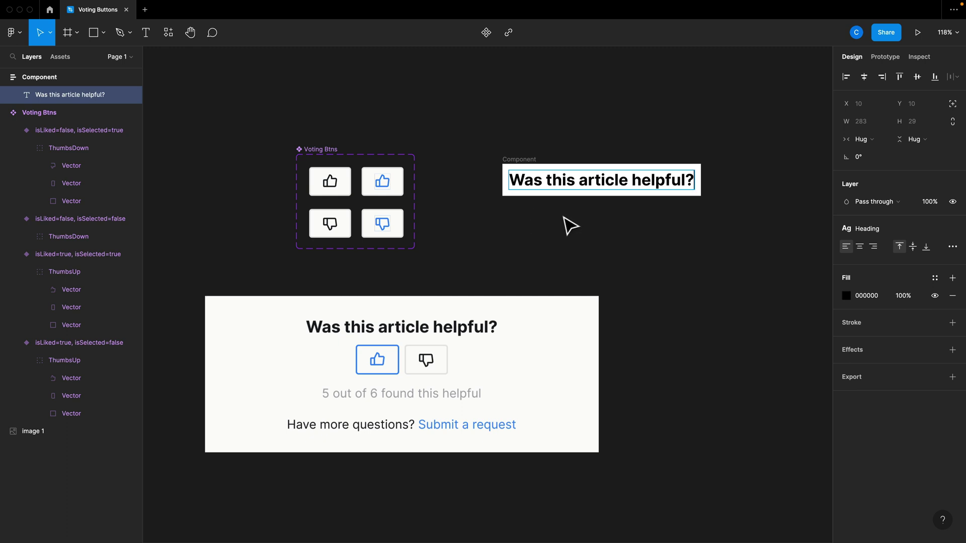
key("Escape")
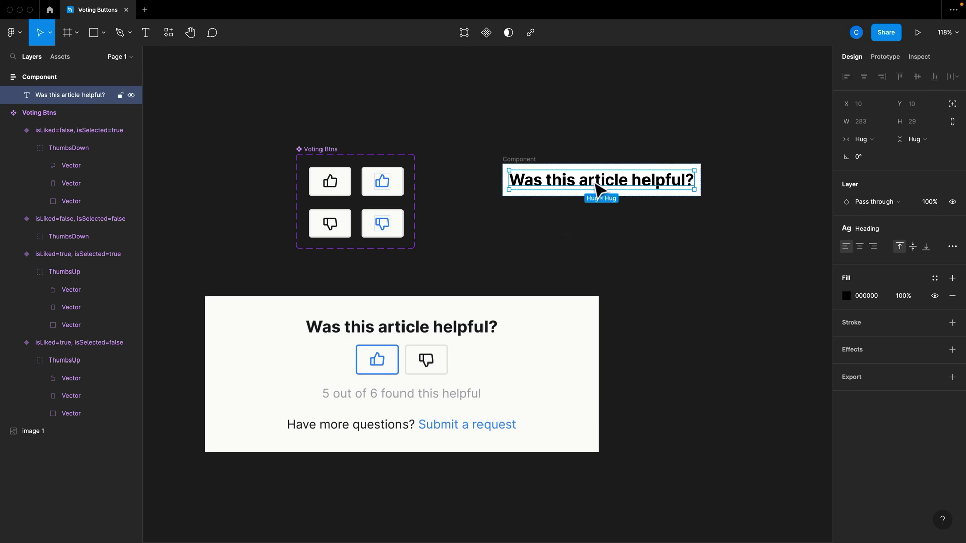
- Apply the Text color style to the heading's fill
left_click(935, 278)
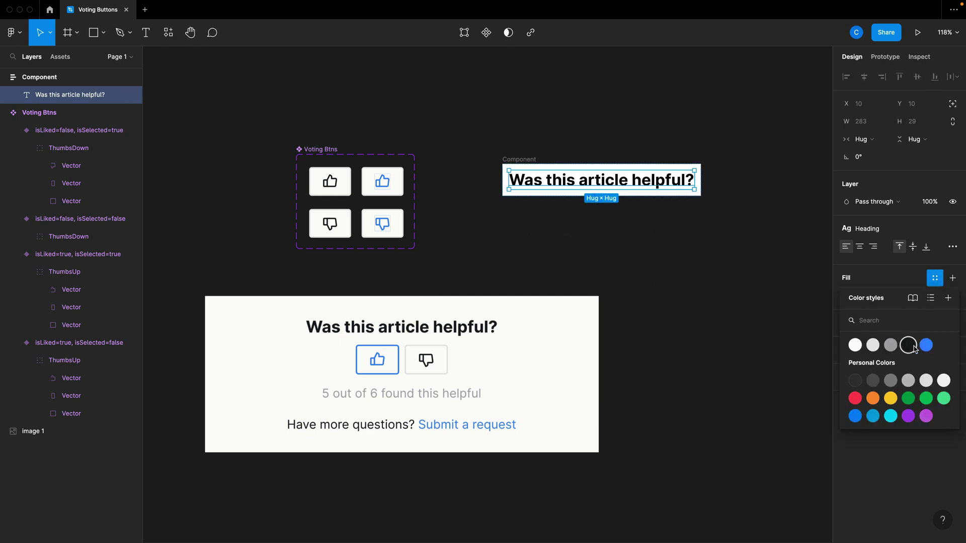
key("Escape")
left_click(755, 306)
- Apply the Bkg color style to the Component frame's fill
left_click(582, 176)
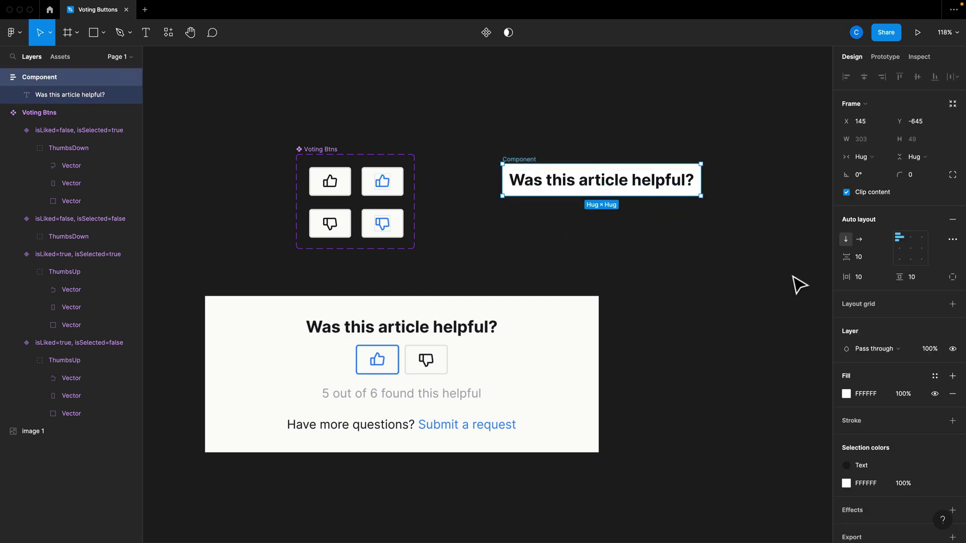
left_click(947, 394)
key("ctrl+z")
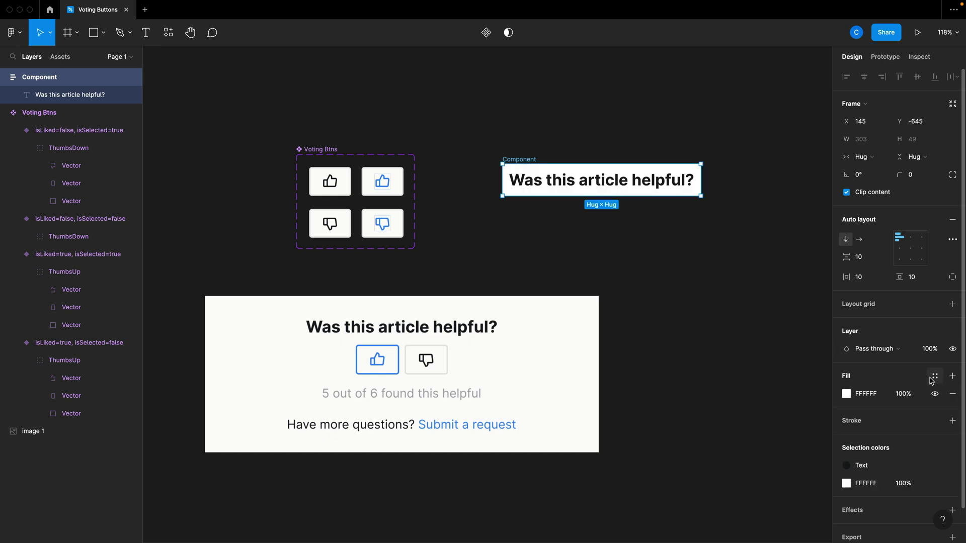
left_click(933, 378)
left_click(854, 443)
left_click(607, 273)
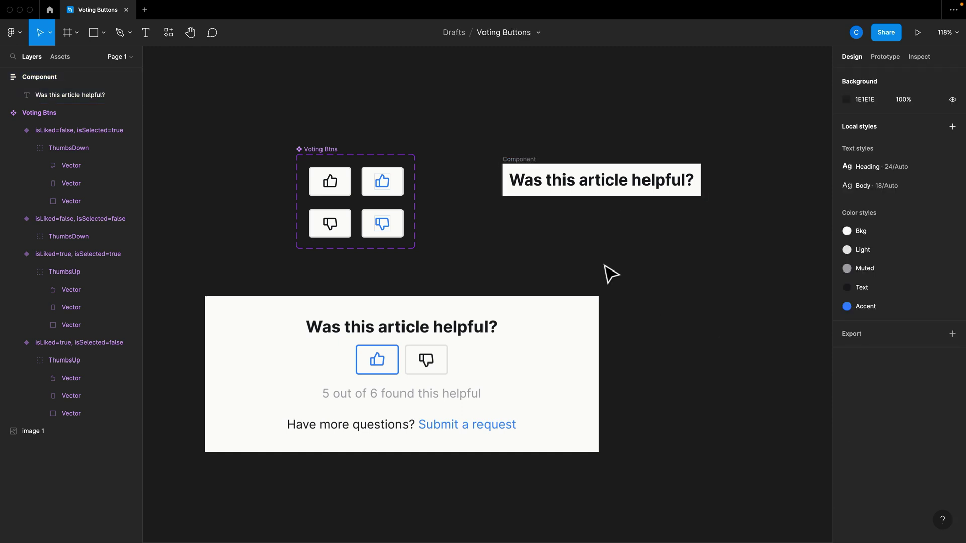
- Duplicate the "Was this article helpful?" text within the Component frame
scroll(607, 273, "right", 3)
left_click(433, 196)
scroll(434, 199, "left", 3)
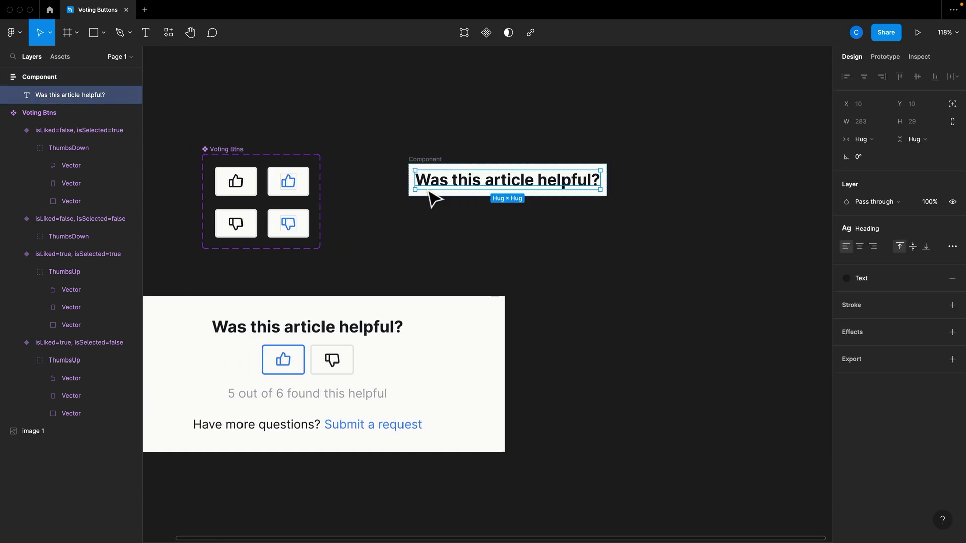
key("super+d")
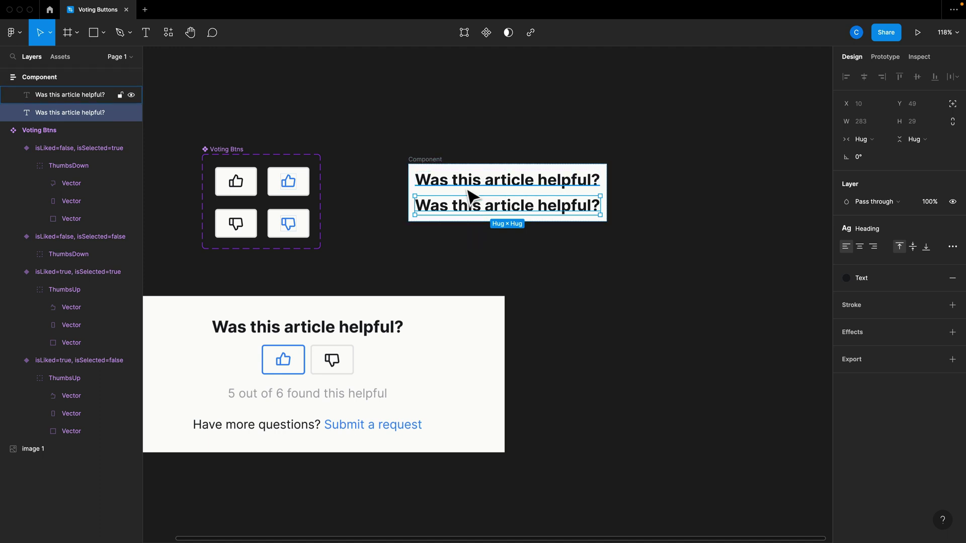
- Centre the Component frame's auto-layout contents and centre-align the text of both lines inside it
left_click(431, 166)
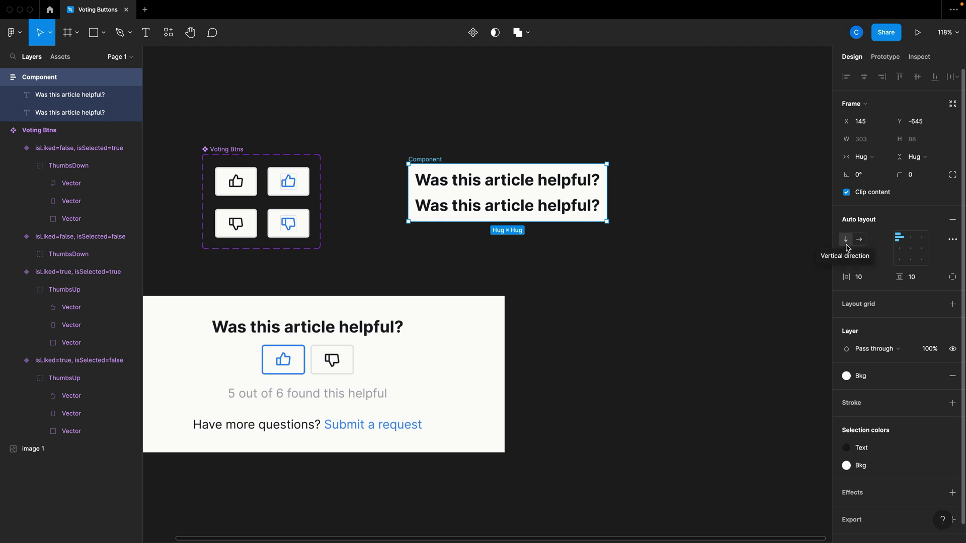
left_click(910, 249)
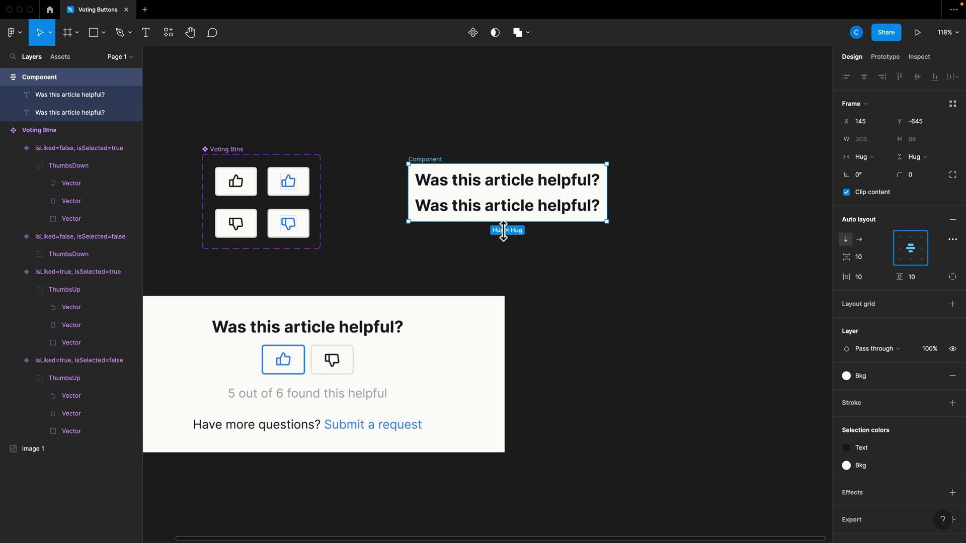
double_click(488, 207)
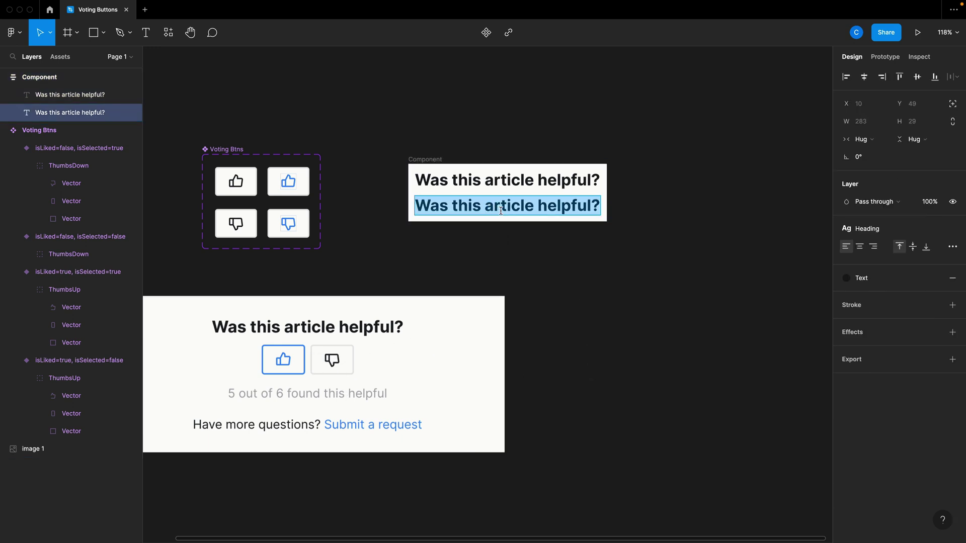
left_click(863, 252)
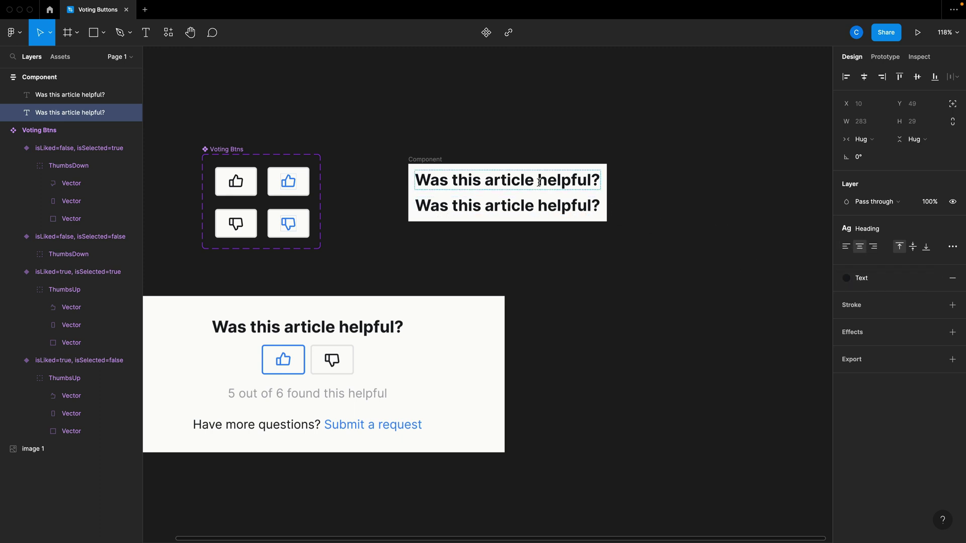
key("shift+Tab")
key("Return")
left_click(860, 249)
- Apply the Body text style to the lower "Was this article helpful?" line in the Component frame
key("Tab")
key("Return")
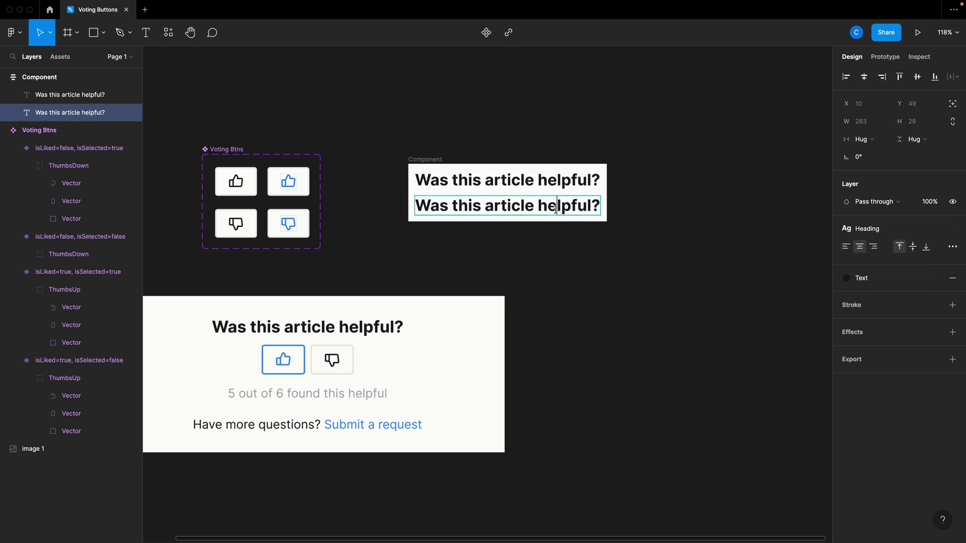
left_click(878, 229)
left_click(865, 309)
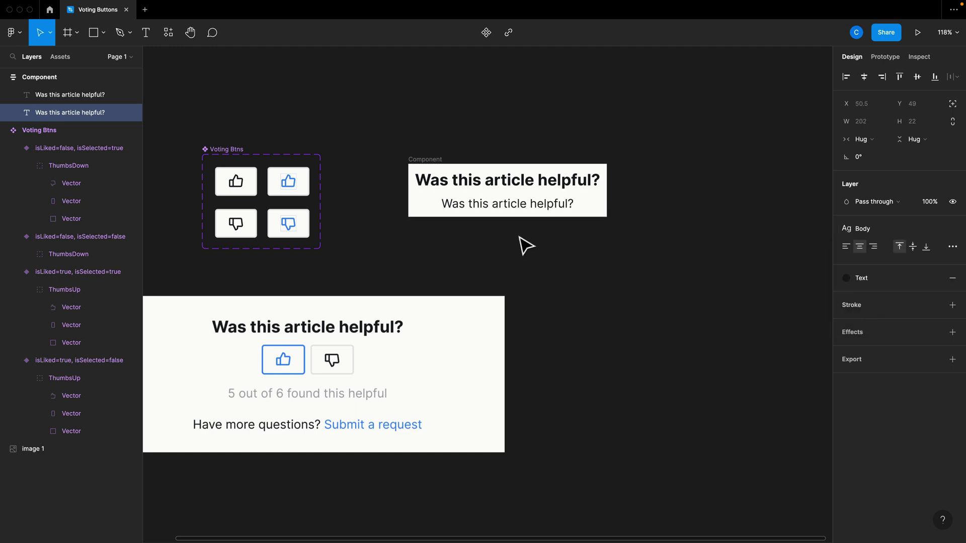
- Replace the lower line's text with "5 out of 6 found this helpful" and apply the Muted color style to it
triple_click(515, 204)
type("5")
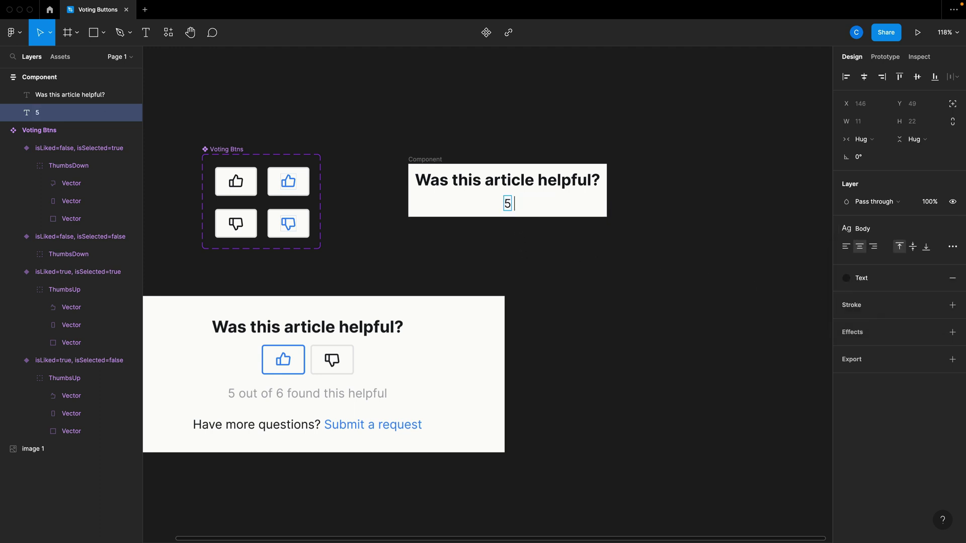
type(" out of 6 found this helpful")
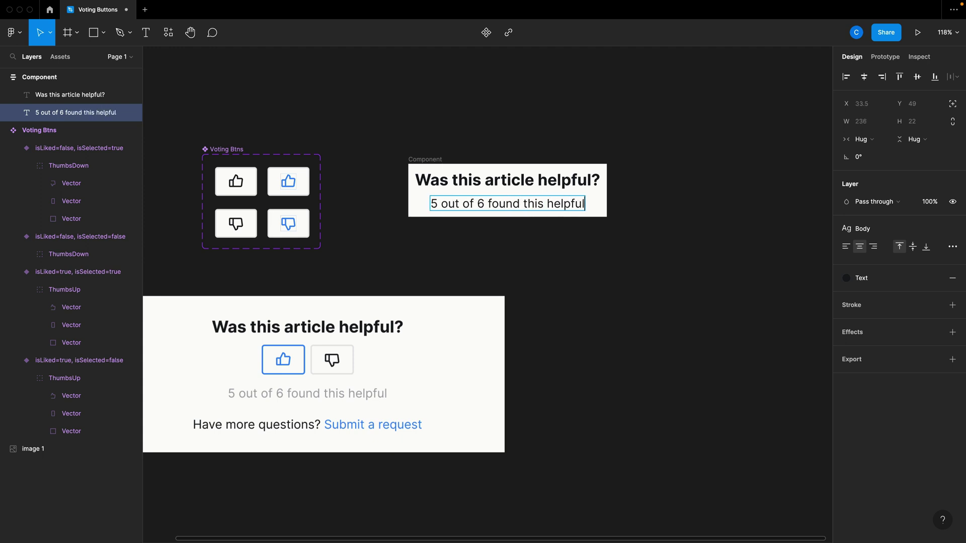
key("ctrl+a")
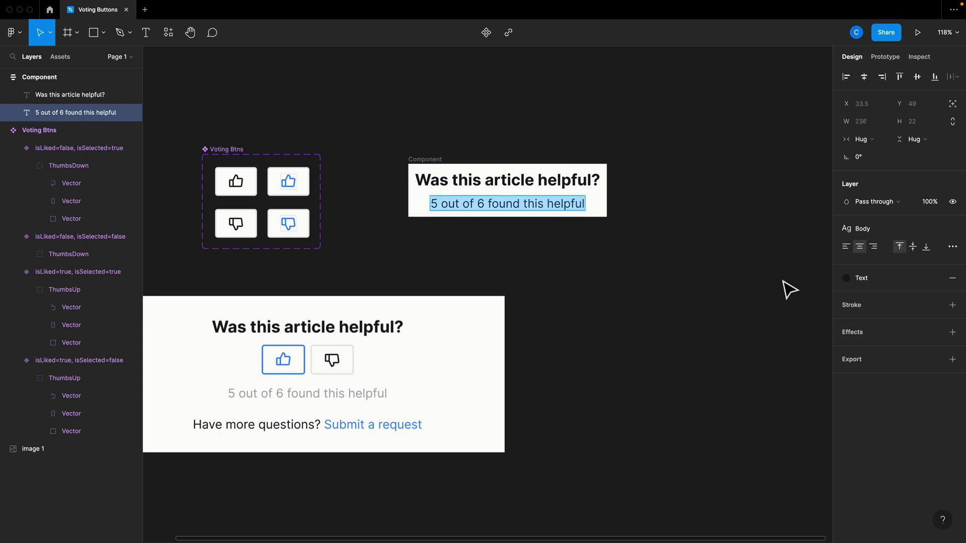
left_click(846, 278)
left_click(890, 344)
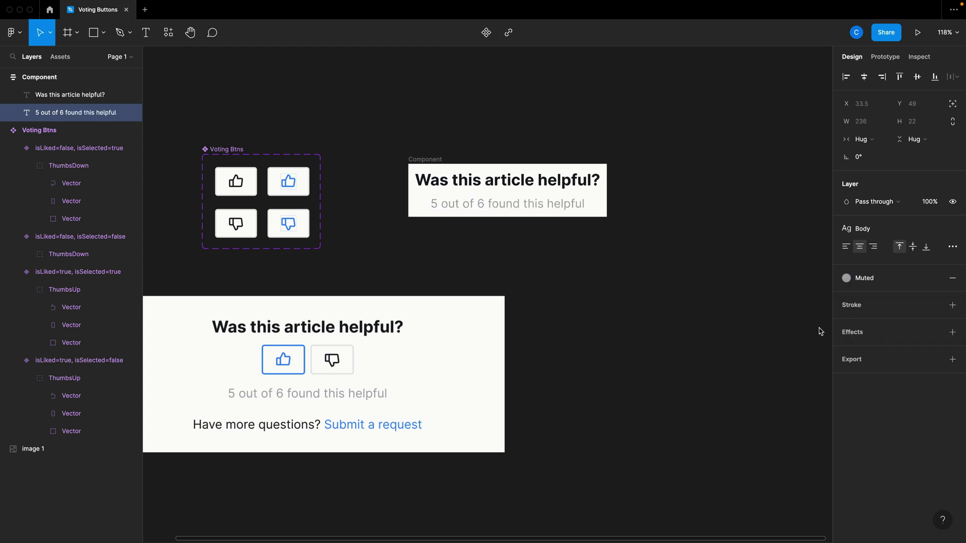
key("Escape")
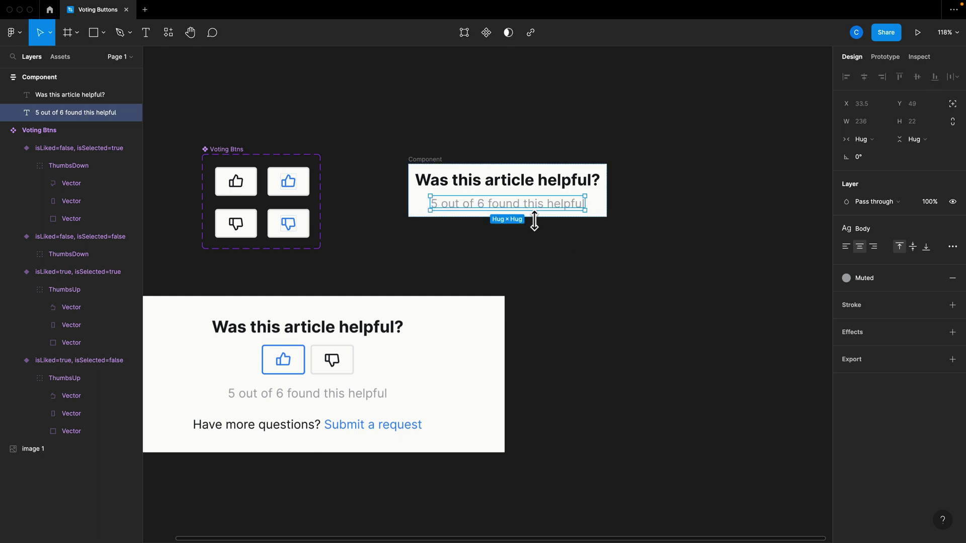
- Duplicate the "5 out of 6 found this helpful" line and change the copy's text to "Have more questions? Submit a request"
key("ctrl+d")
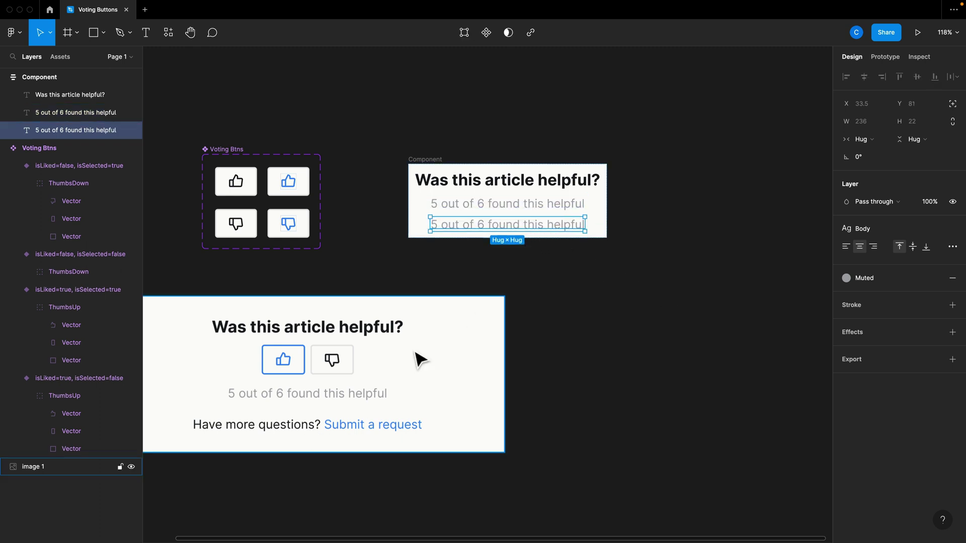
double_click(505, 224)
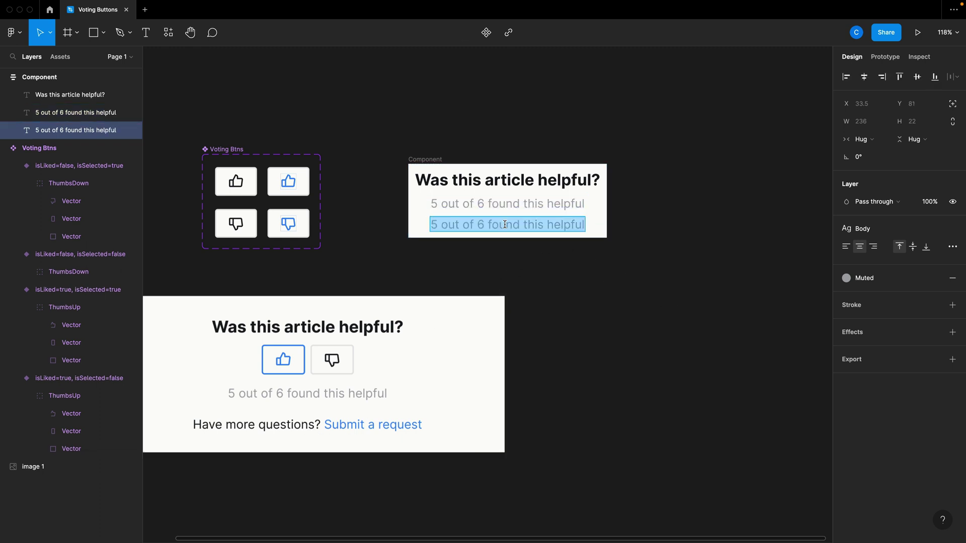
type("Have more questions?")
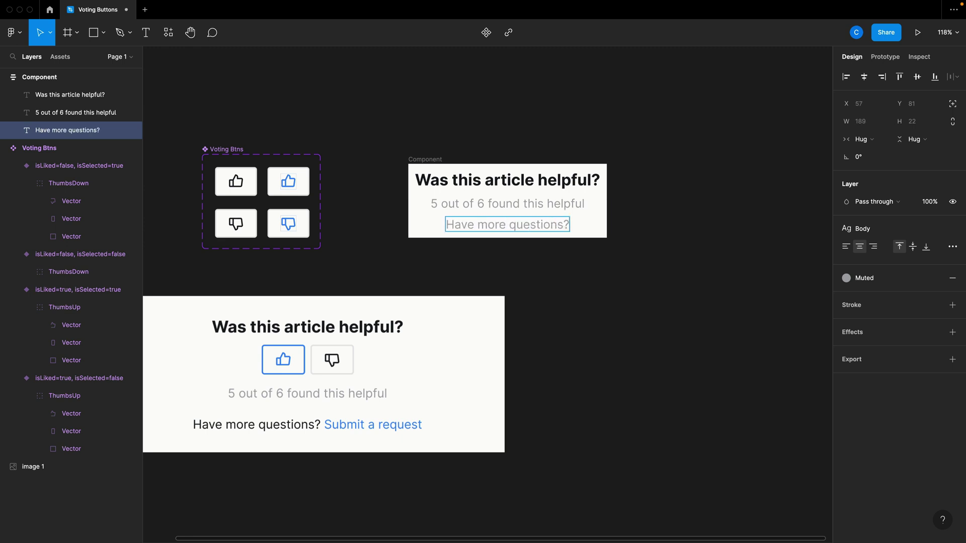
type(" Submit a requ")
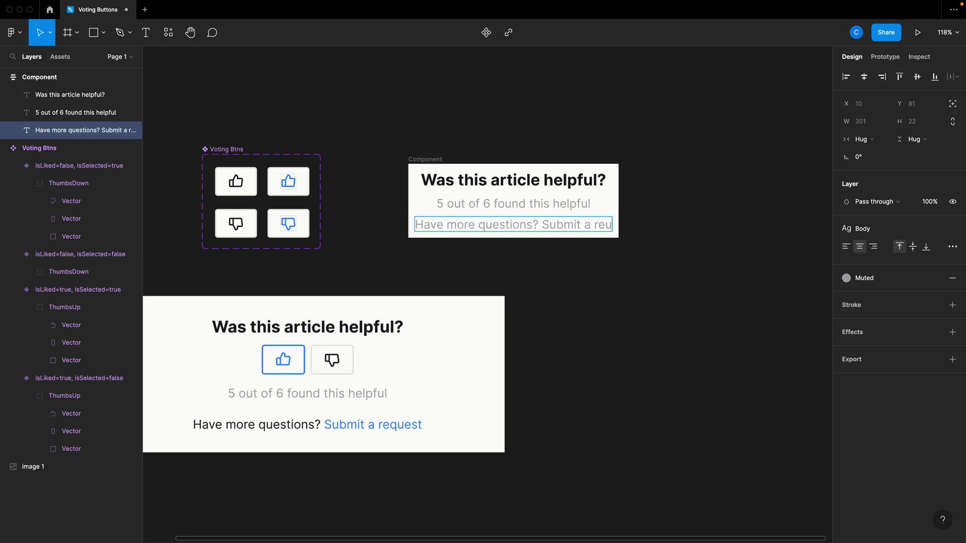
type("est")
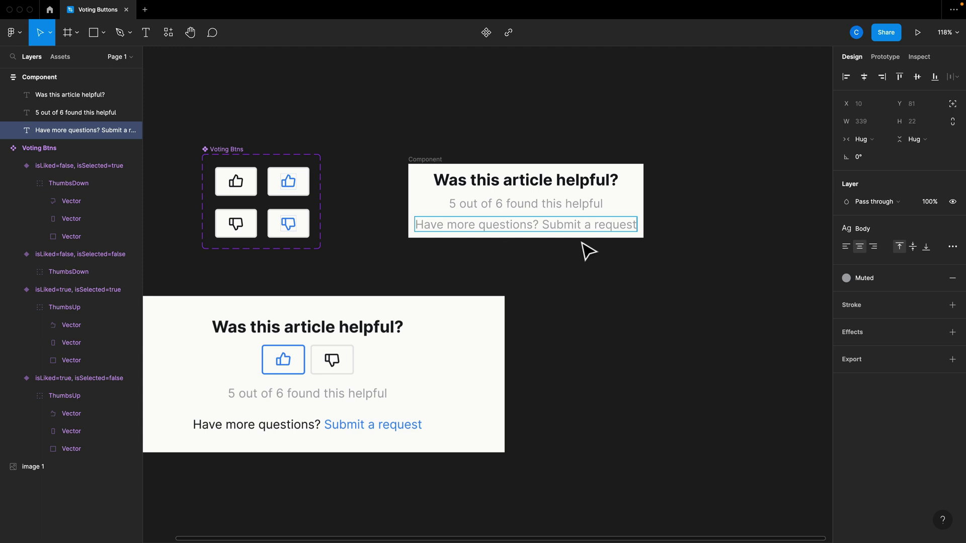
- Color "Submit a request" with the Accent style and "Have more questions?" with the Text style
left_click_drag(539, 225, 817, 280)
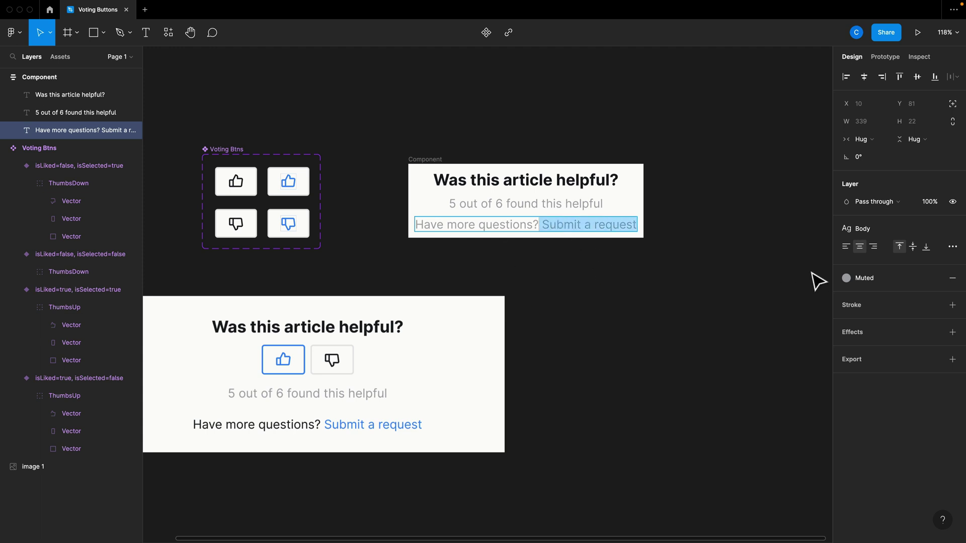
left_click(880, 279)
left_click(926, 345)
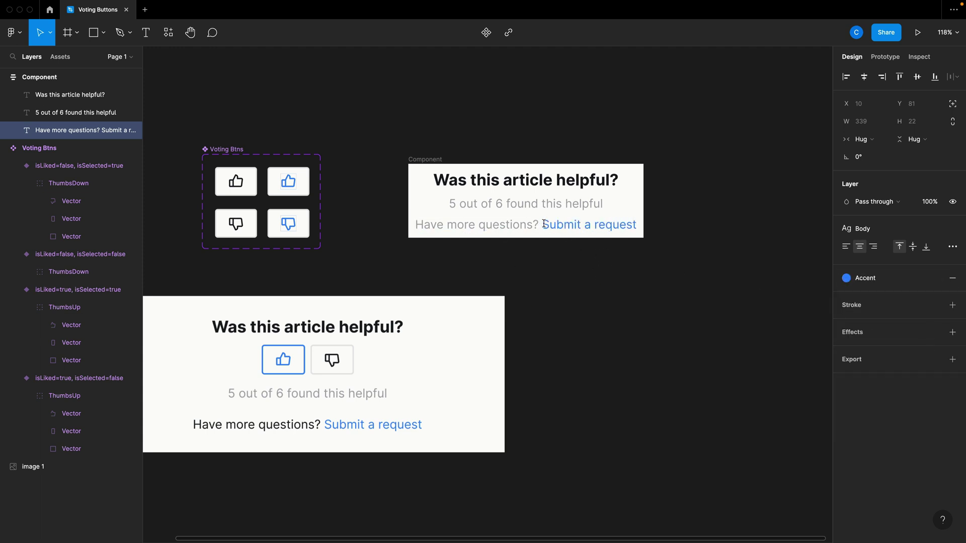
left_click_drag(544, 224, 367, 218)
left_click(875, 280)
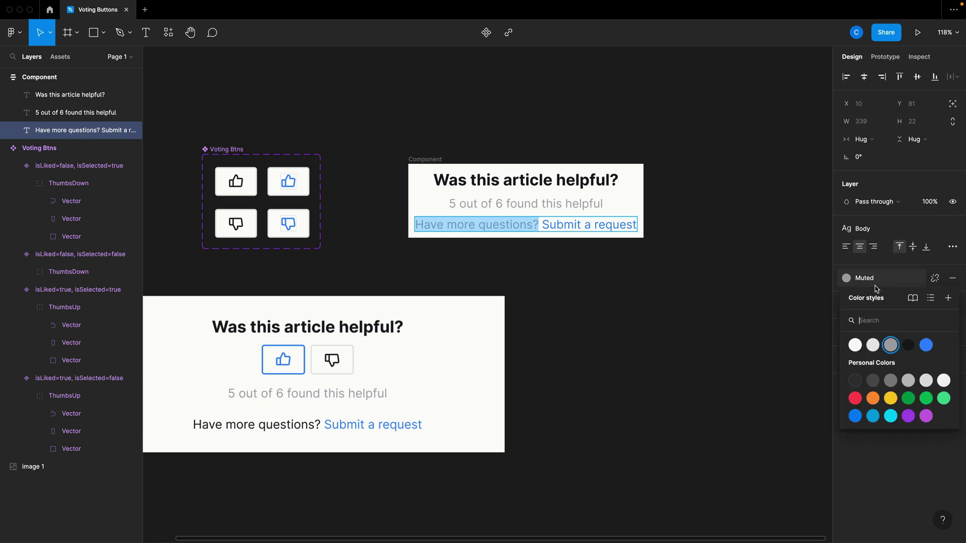
left_click(906, 344)
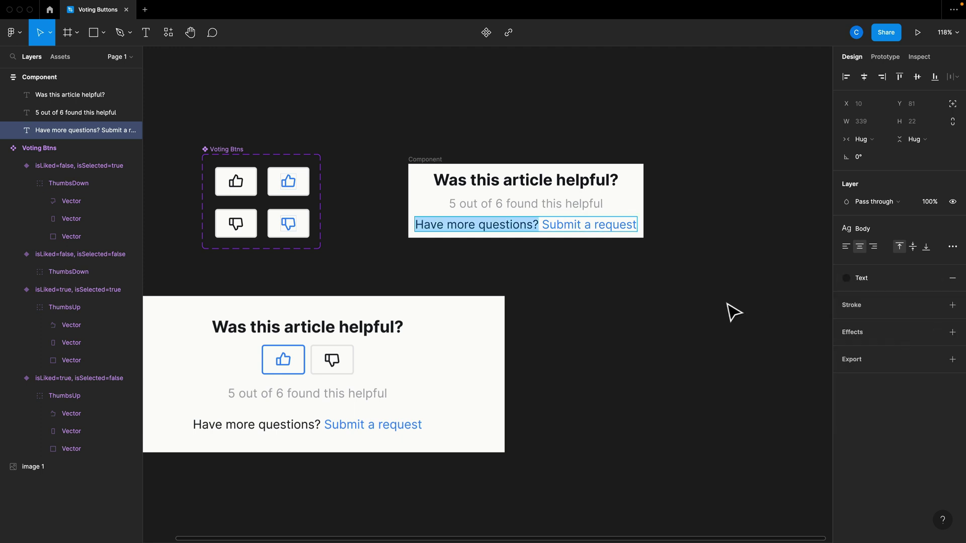
left_click(552, 287)
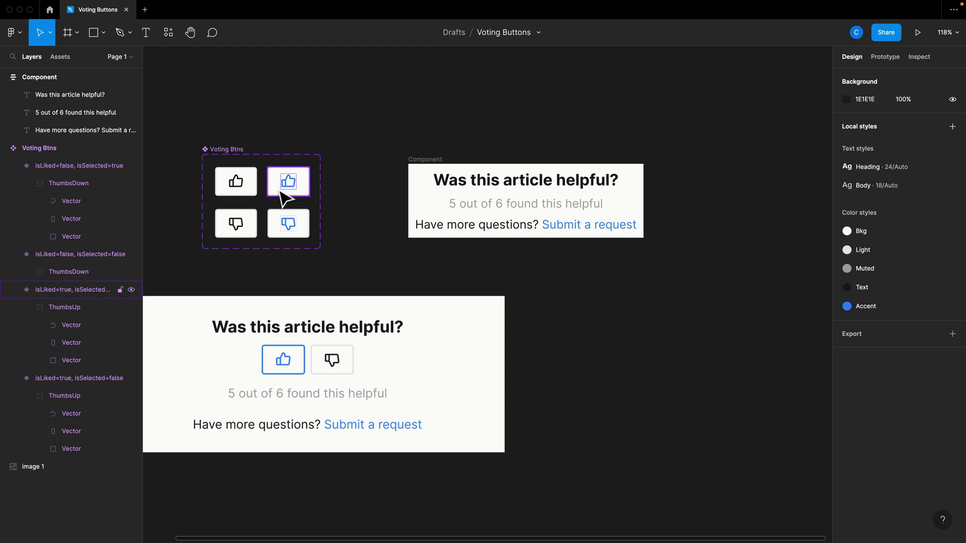
- Add two Voting Btns instances below the heading in the Component frame: the selected thumbs-up variant and the default one from the component library
left_click(285, 199)
left_click_drag(282, 195, 525, 206)
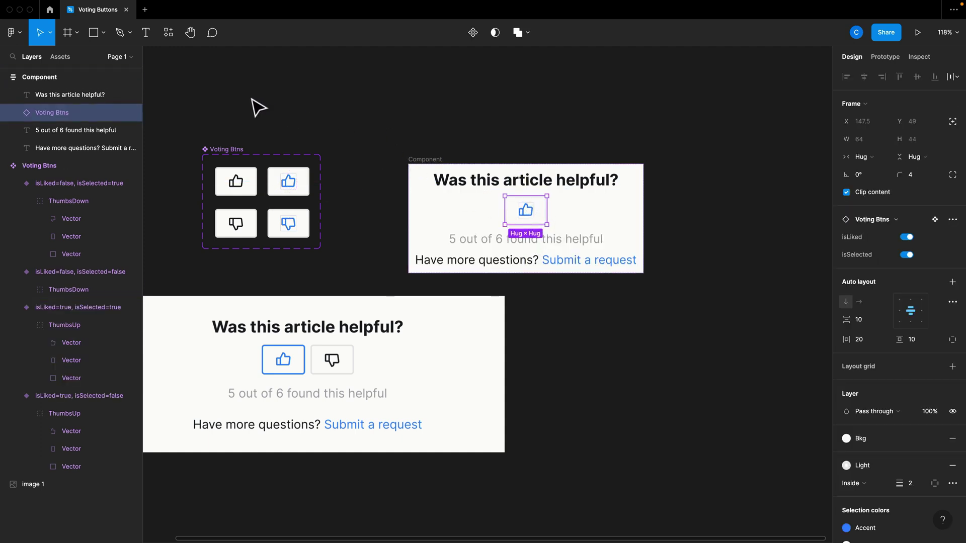
left_click(169, 34)
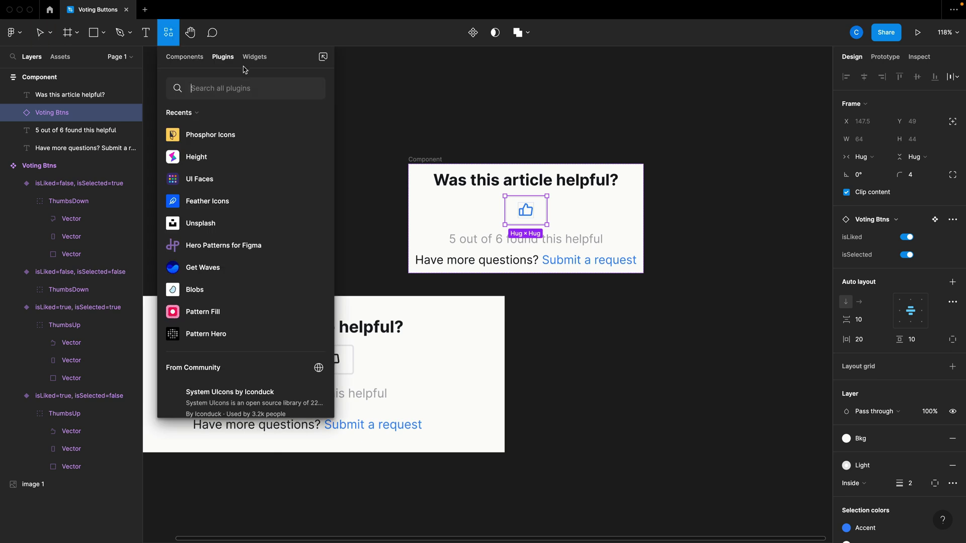
left_click(185, 58)
left_click_drag(175, 142, 577, 215)
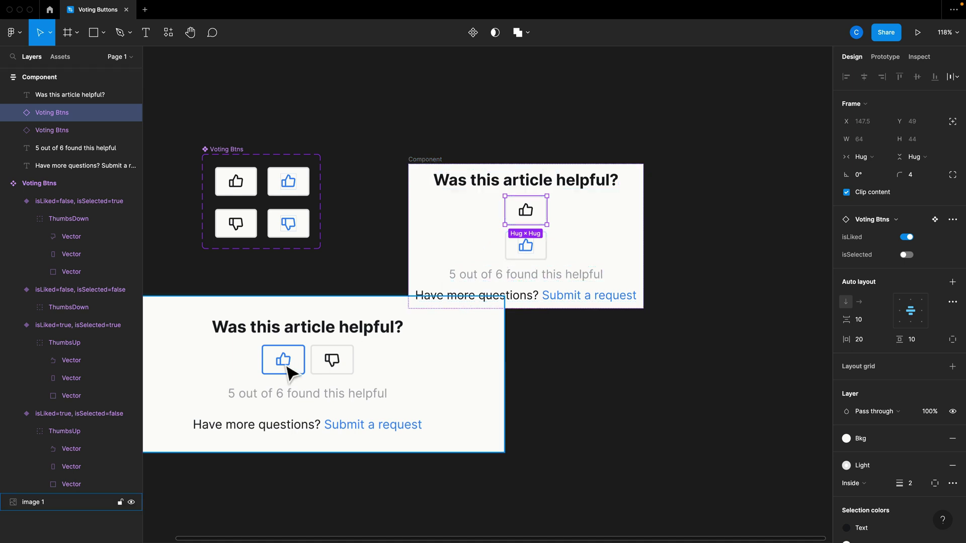
left_click(536, 259)
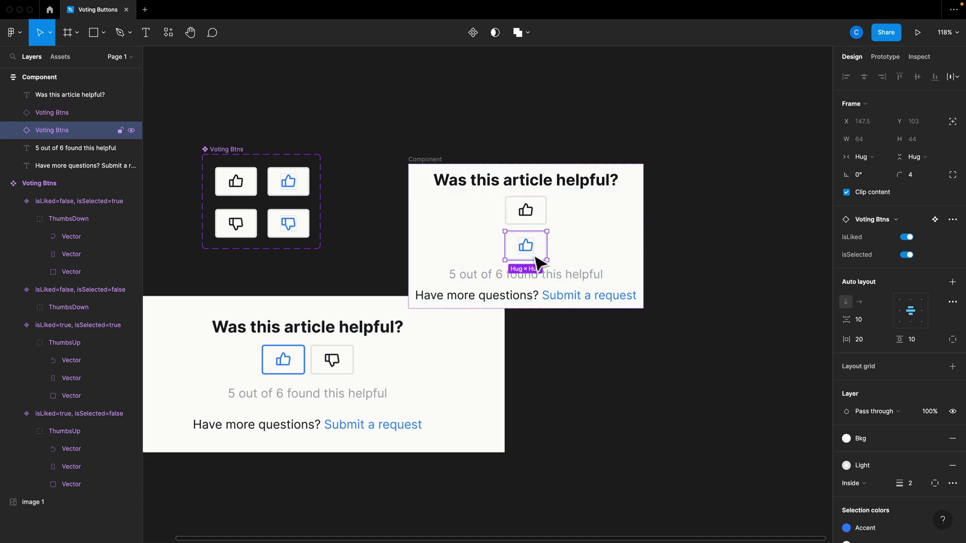
- Apply the Accent color style to the stroke of both isSelected=true variants in the Voting Btns component set
left_click(306, 195)
left_click(307, 221, "shift")
scroll(322, 272, "up", 3)
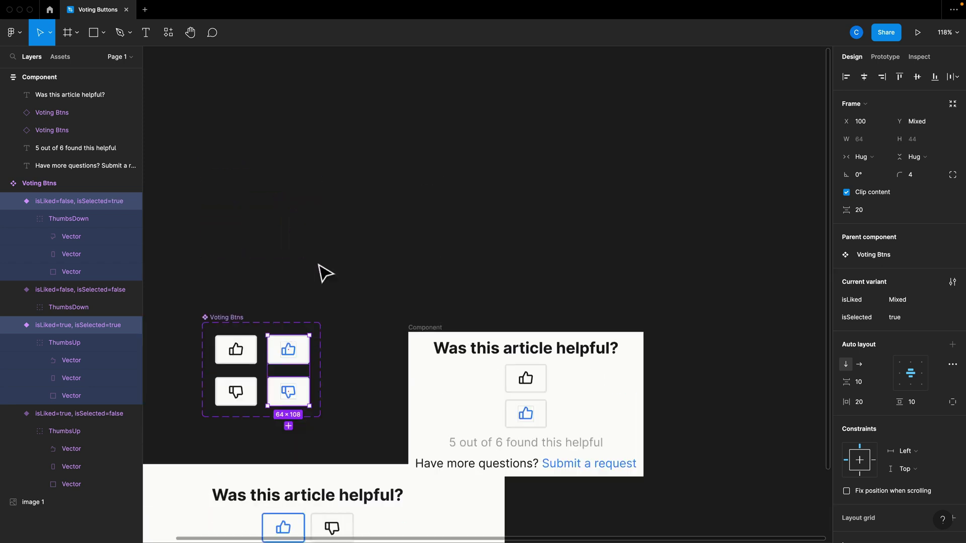
scroll(360, 391, "down", 1)
scroll(297, 382, "up", 5)
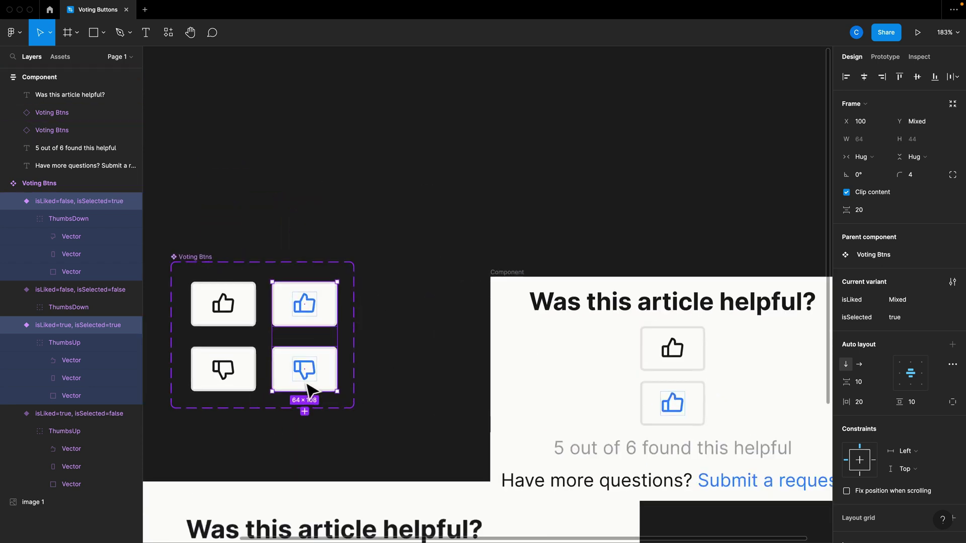
scroll(312, 389, "down", 1)
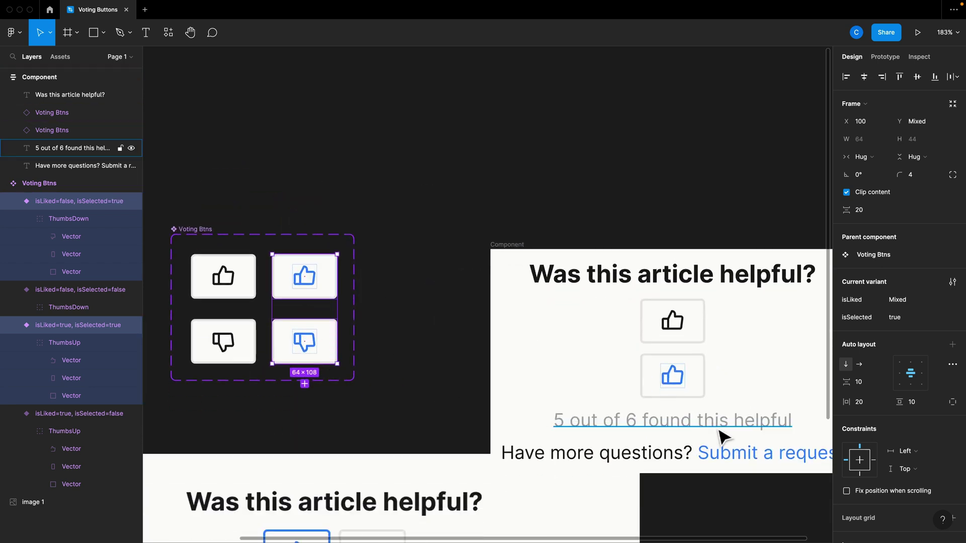
scroll(879, 419, "down", 5)
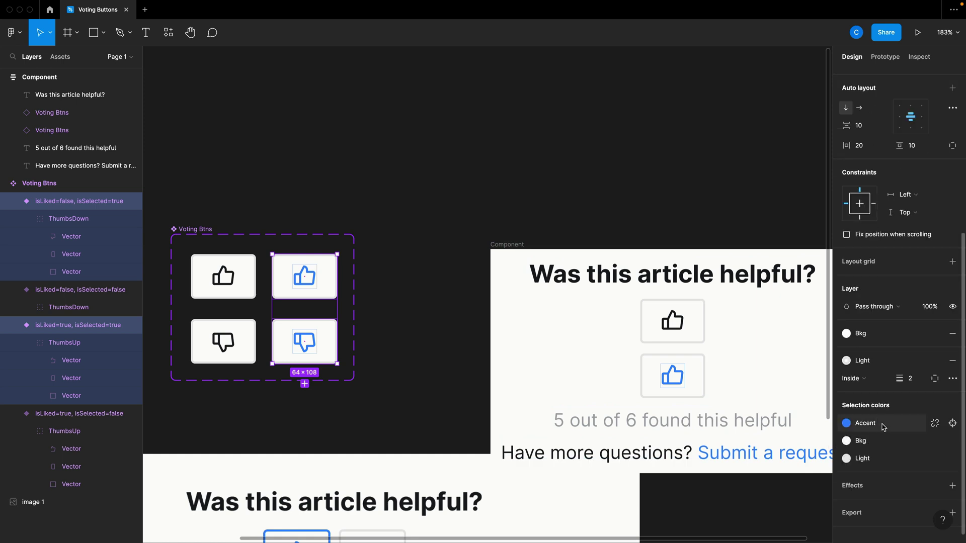
left_click(868, 361)
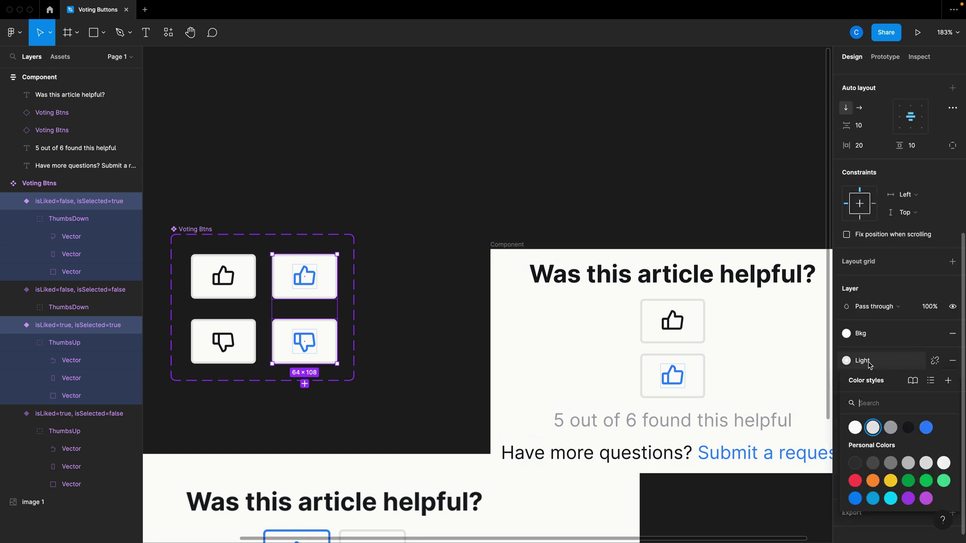
left_click(922, 429)
left_click(448, 360)
- Turn off isLiked on the upper, unselected Voting Btns instance in the Component frame
scroll(636, 385, "right", 1)
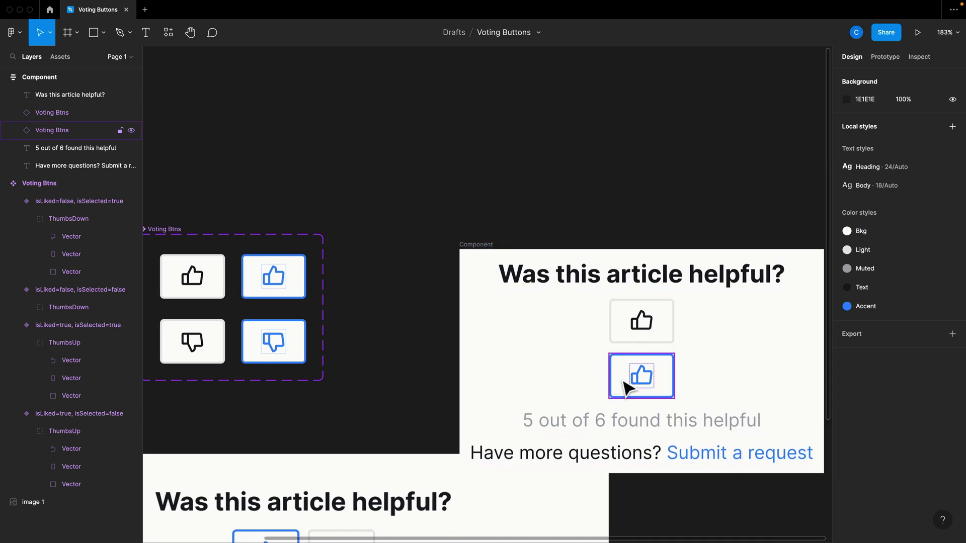
scroll(622, 393, "down", 5)
left_click(639, 406)
left_click_drag(639, 406, 565, 349)
left_click(472, 325)
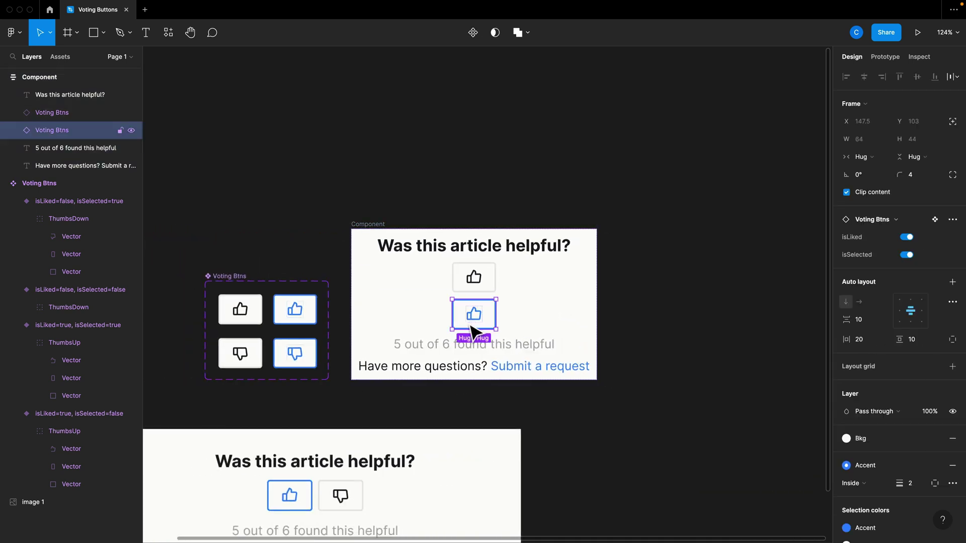
left_click(482, 290)
left_click(907, 238)
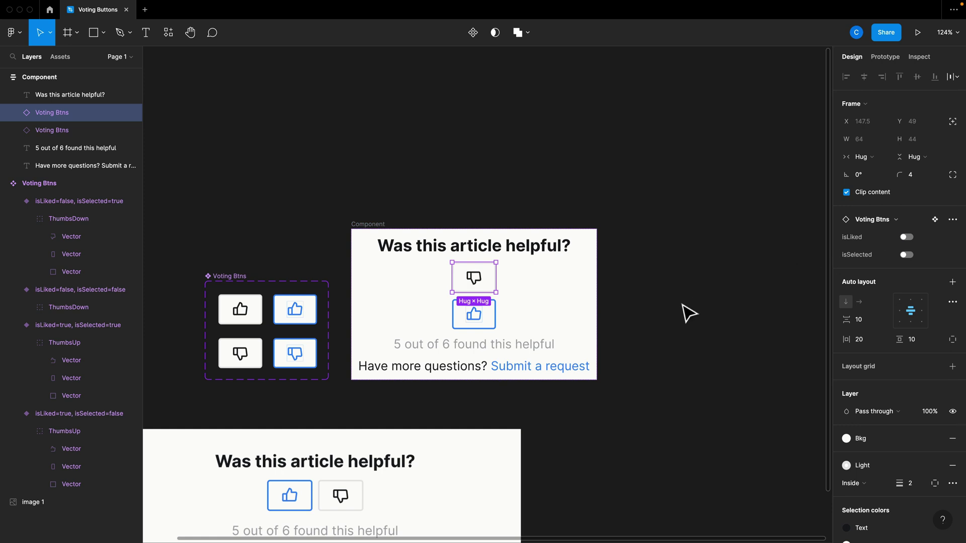
left_click(685, 312)
- Wrap the two Voting Btns instances in the Component frame in a horizontal auto-layout frame with centered alignment
left_click(471, 277)
left_click(488, 322, "shift")
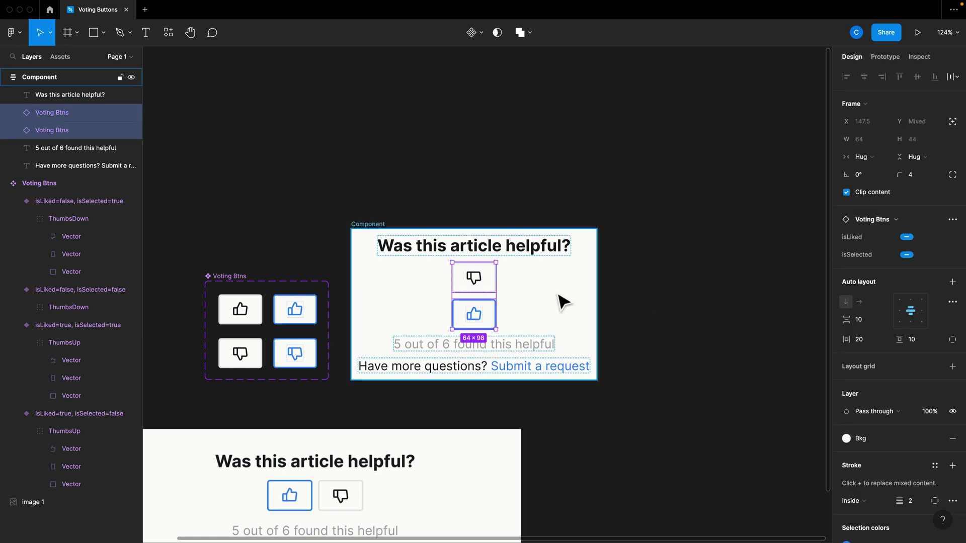
scroll(441, 428, "down", 3)
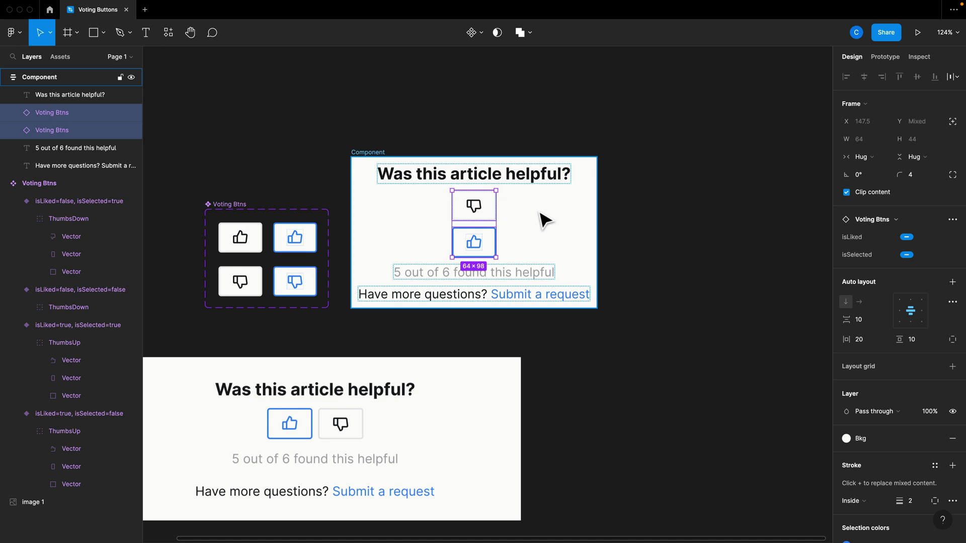
key("shift+a")
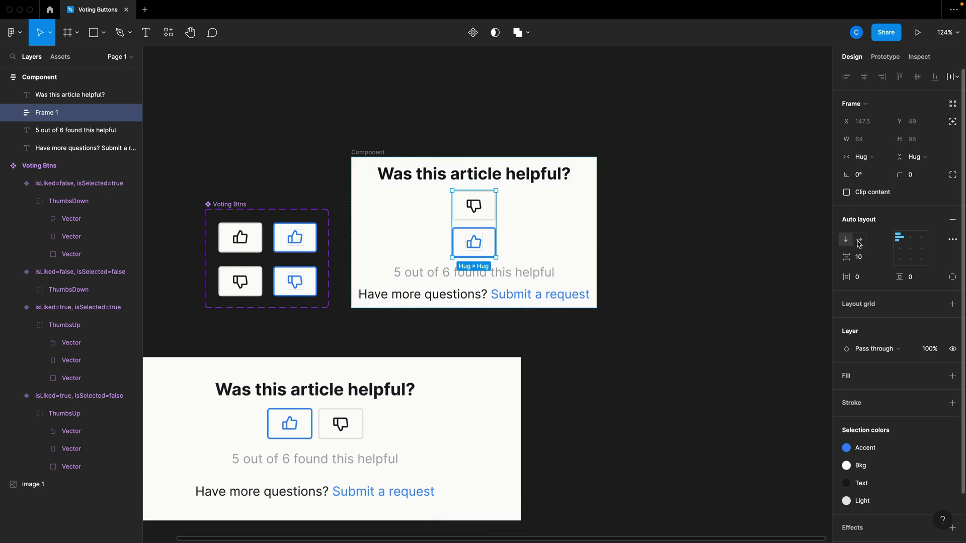
left_click(859, 240)
left_click(915, 248)
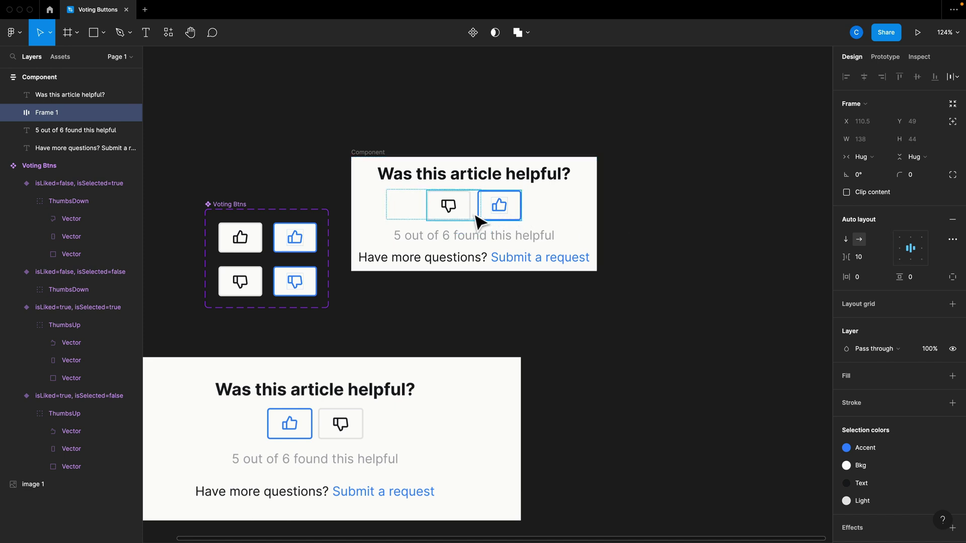
- Reorder the row so the thumbs-up button comes before the thumbs-down button, and move the Component frame to X 57, Y -682
left_click(510, 223)
left_click_drag(510, 222, 467, 225)
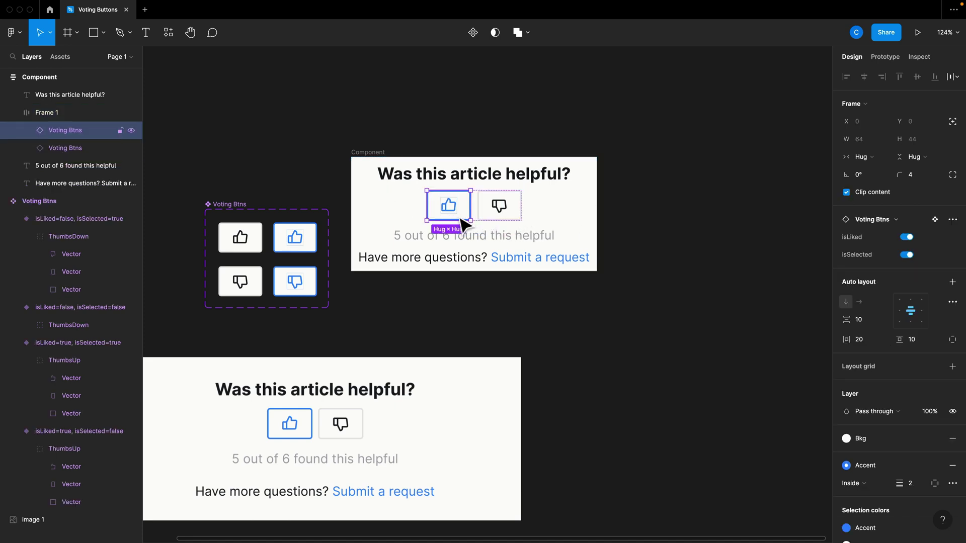
left_click(642, 278)
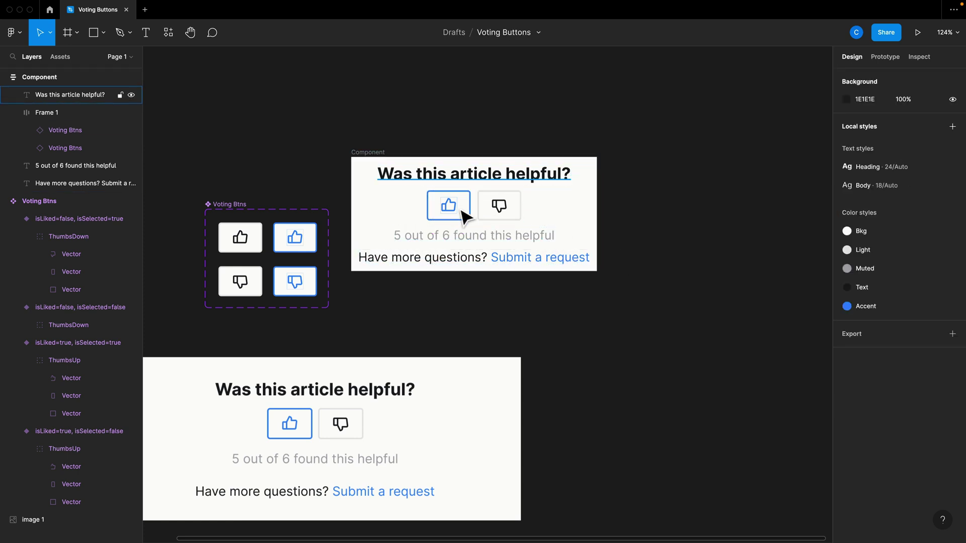
left_click(377, 168)
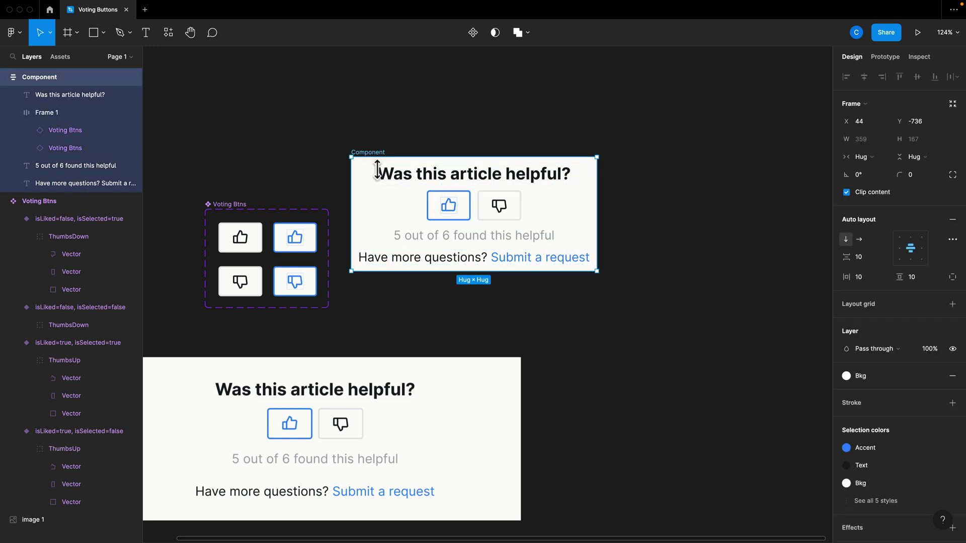
left_click_drag(380, 199, 388, 235)
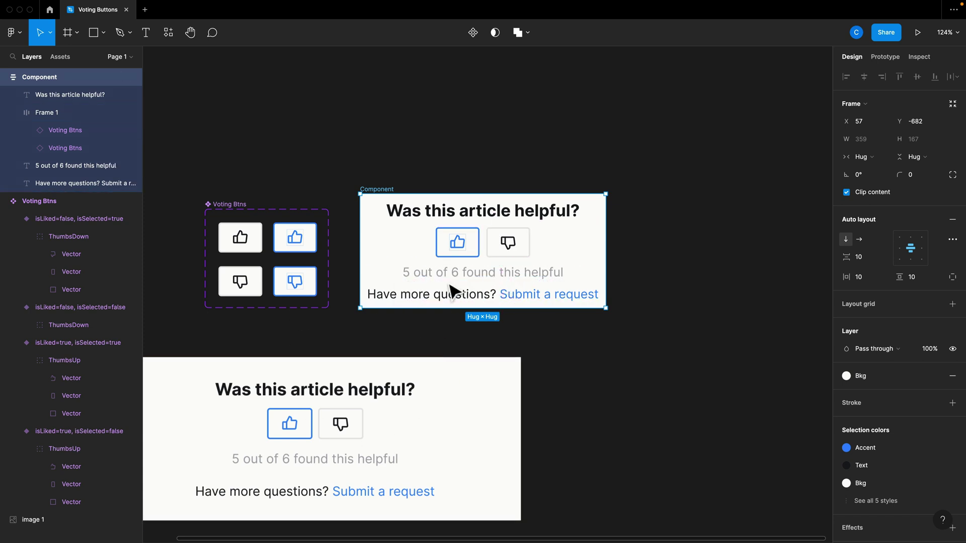
- Try a spacing of 4 between the two voting buttons in their auto-layout row
left_click(492, 251)
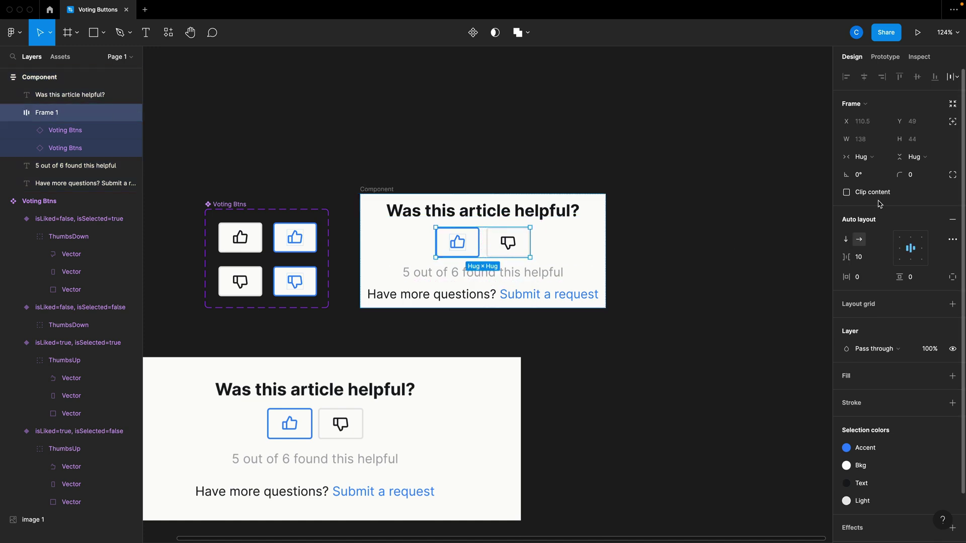
left_click(869, 257)
type("4")
key("Tab")
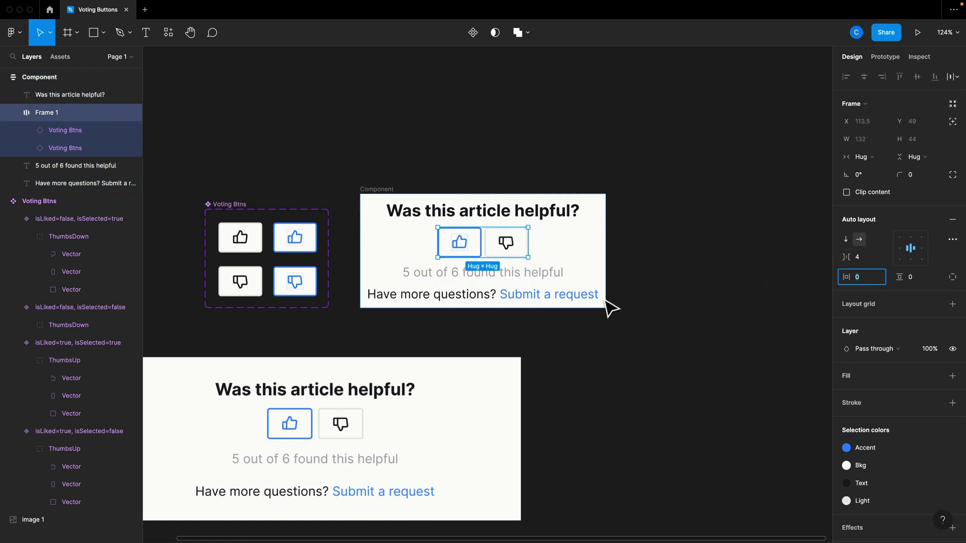
left_click(640, 327)
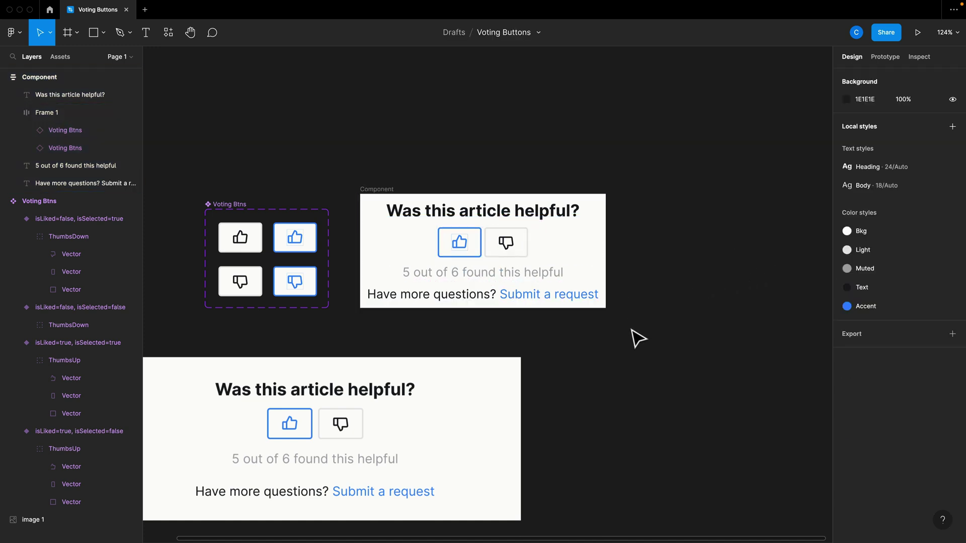
- Set the spacing between the two voting buttons in their row to 8
left_click(507, 254)
left_click(863, 259)
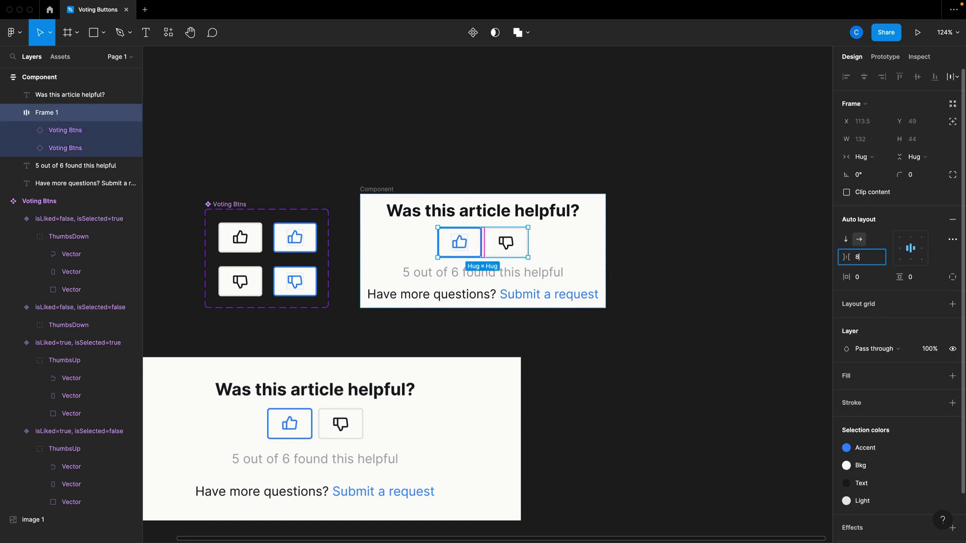
key("Return")
key("shift+Tab")
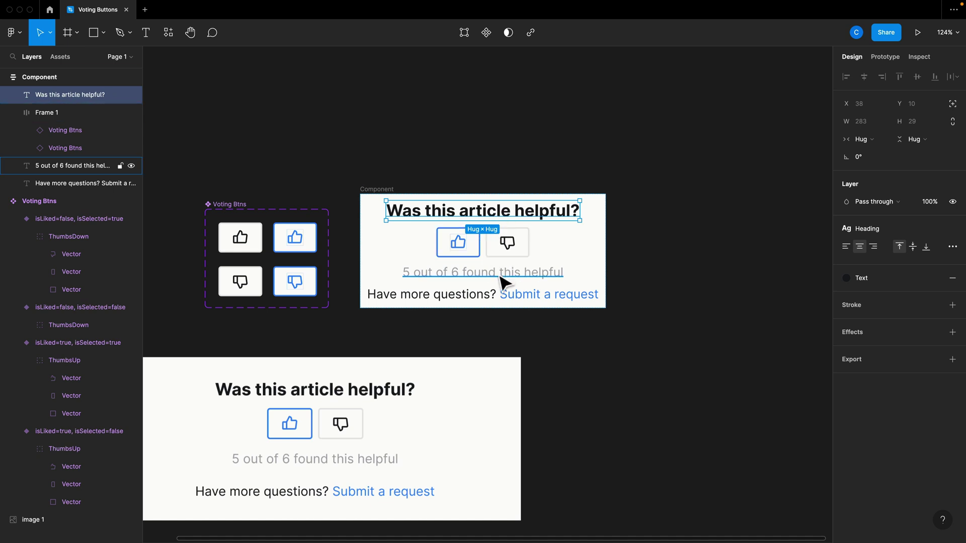
- Wrap the heading, the voting button row and "5 out of 6 found this helpful" in a vertical auto-layout frame
left_click(513, 248, "shift")
left_click(518, 282, "shift")
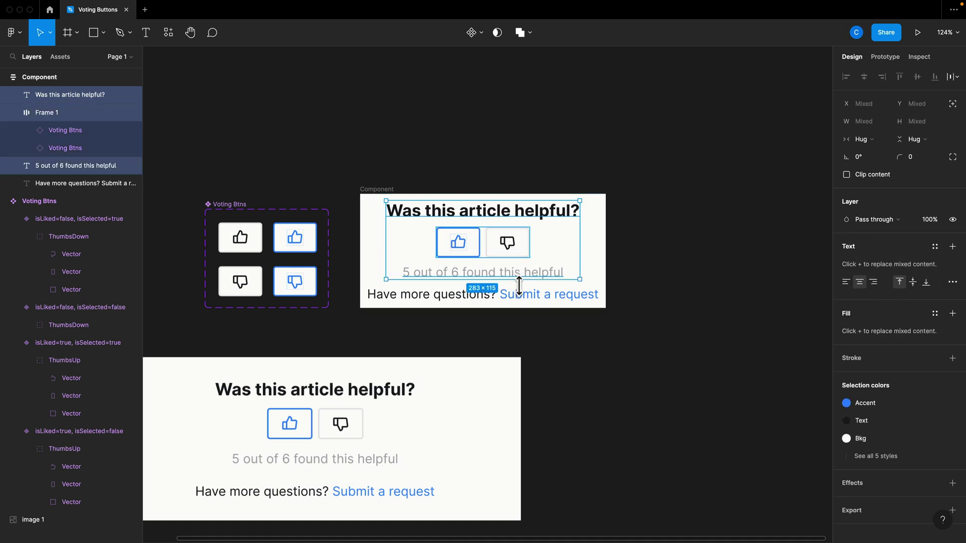
key("shift+a")
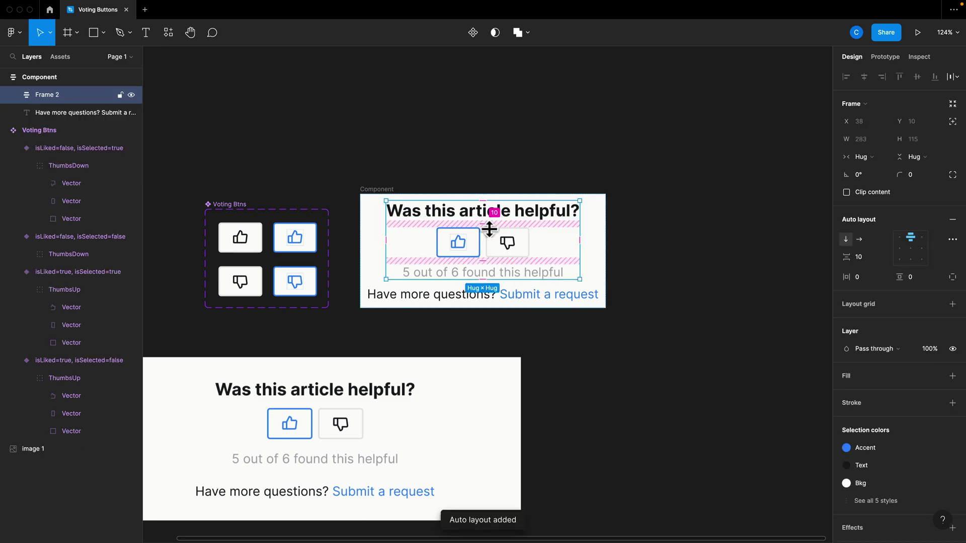
- Set the vertical spacing between the items of the new heading-and-buttons frame to 16
left_click(872, 260)
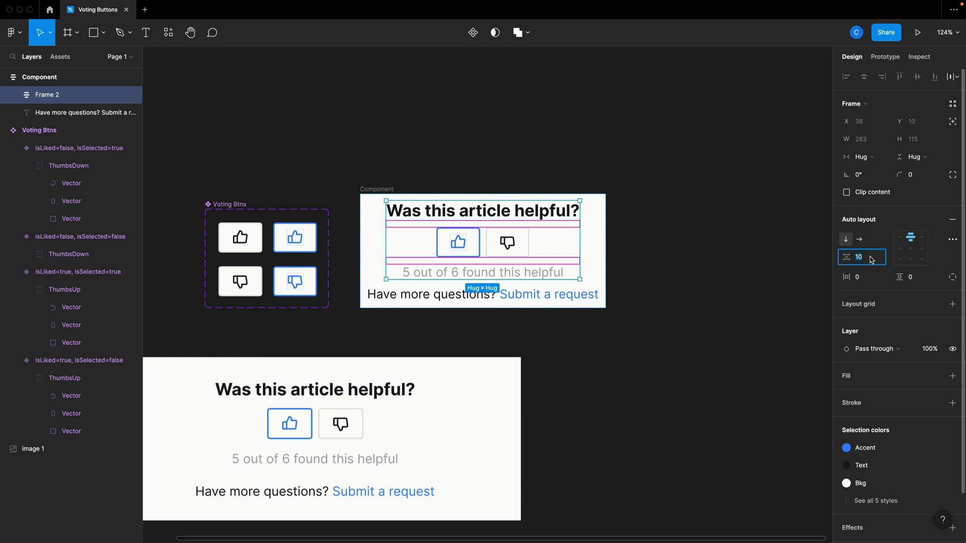
key("Return")
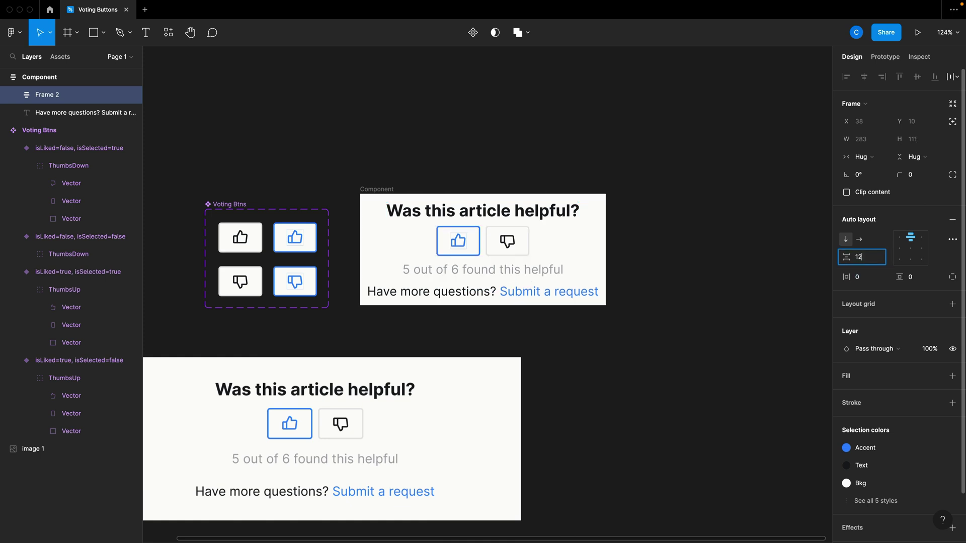
key("Tab")
key("shift+Tab")
type("16")
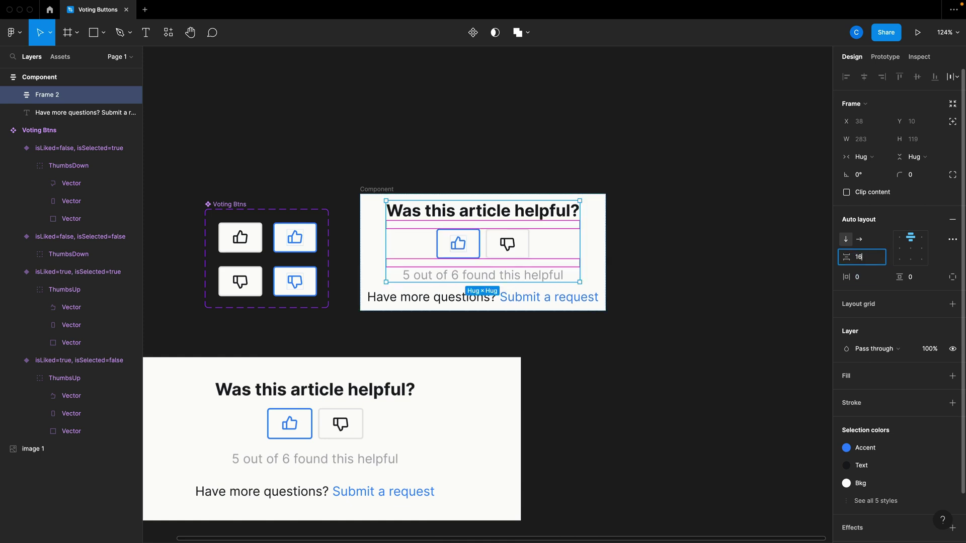
key("Tab")
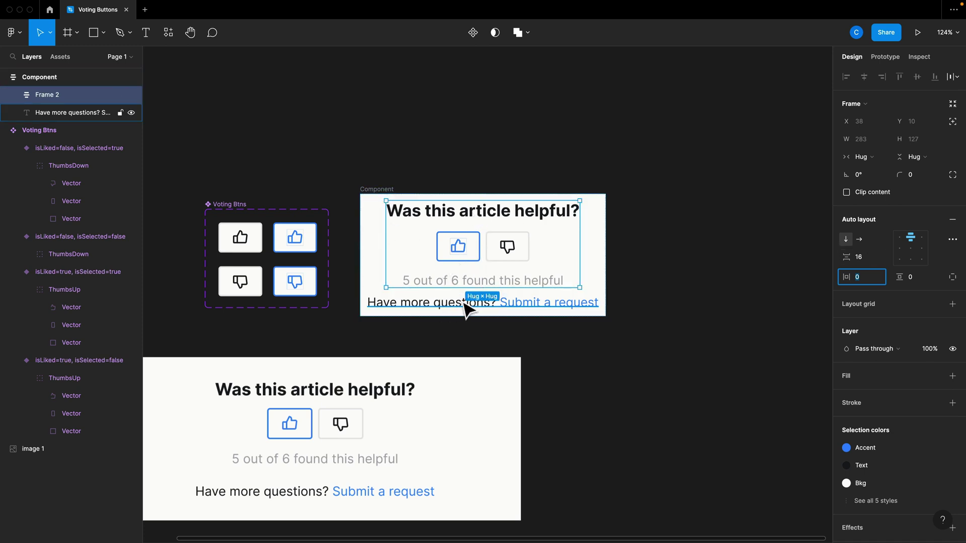
- Set the Component frame's auto-layout spacing to 24 between the upper content and the "Have more questions?" line
left_click(442, 305)
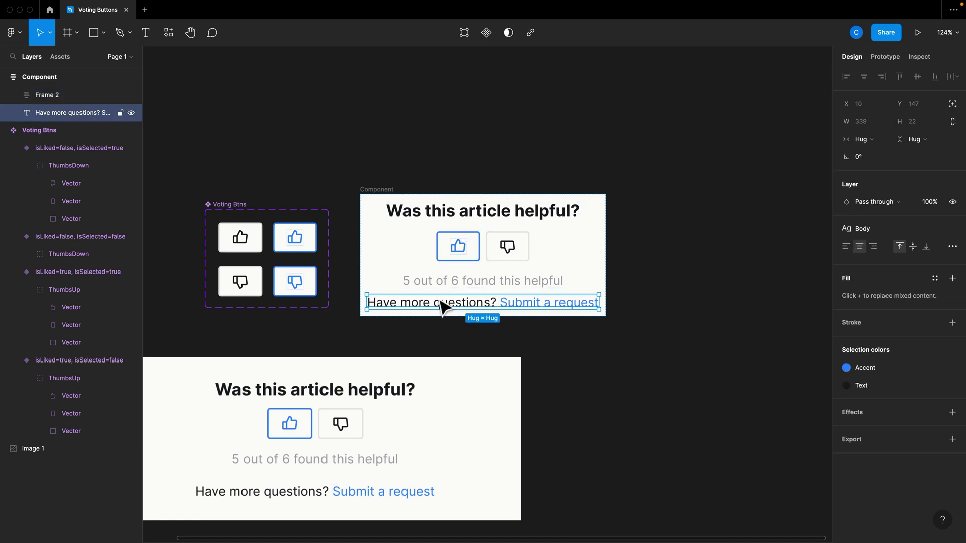
left_click(371, 193)
left_click(874, 258)
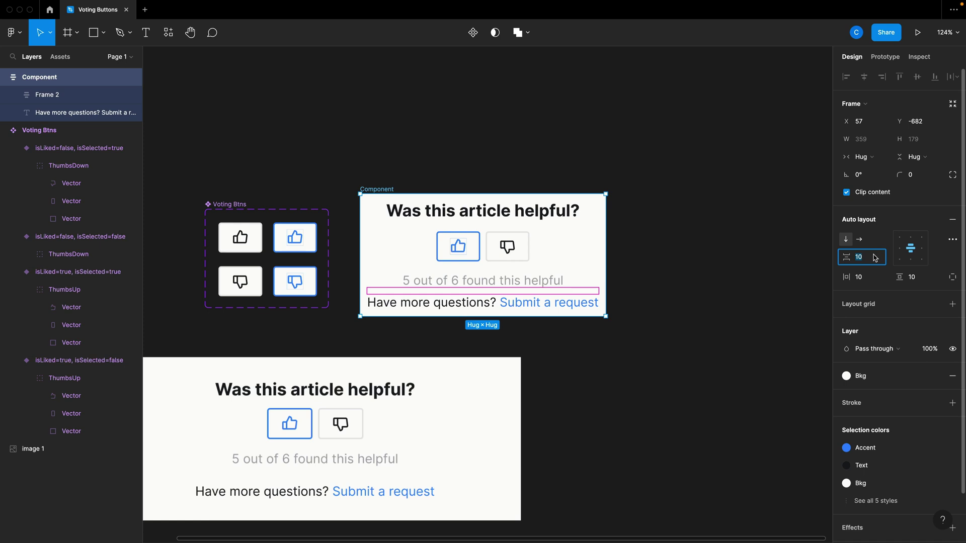
type("20")
key("Tab")
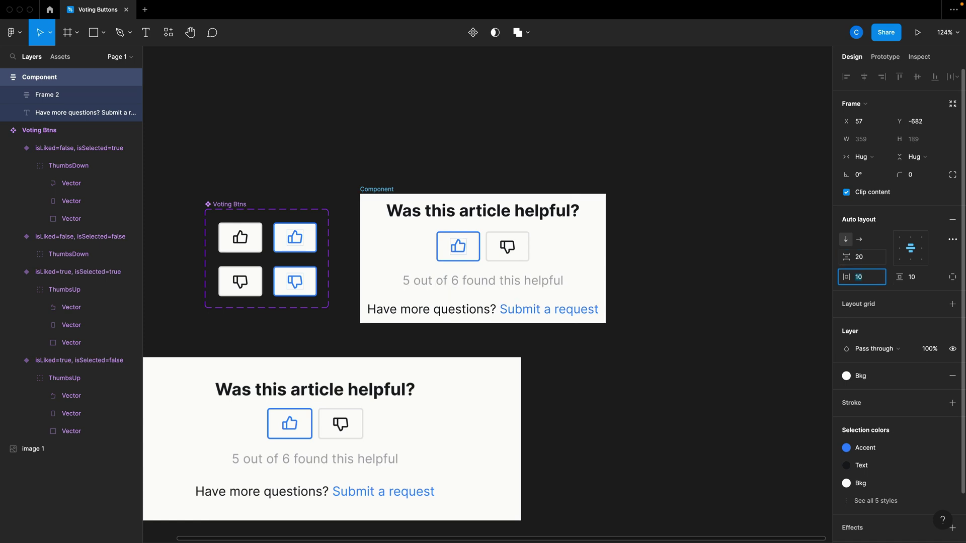
key("shift+Tab")
type("24")
key("Tab")
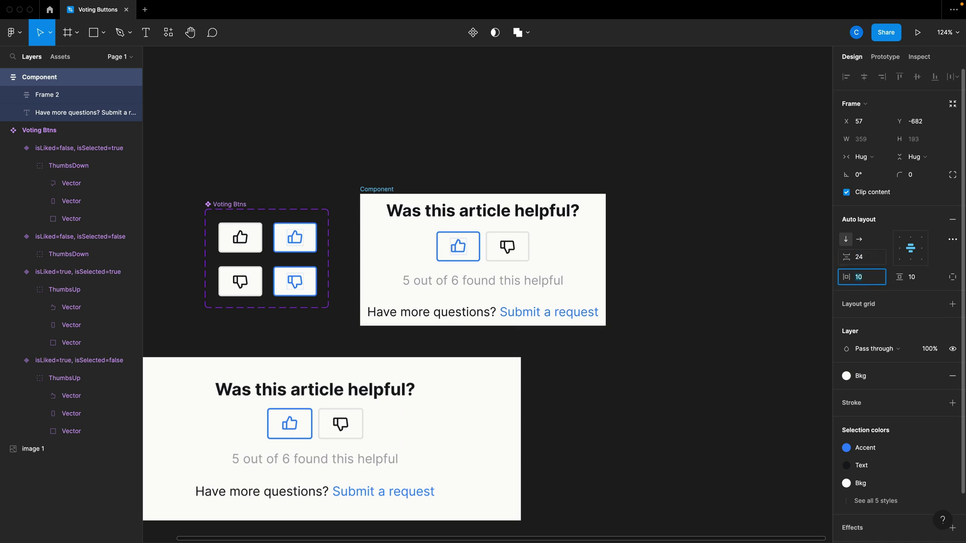
- Place the reference image over the Component frame with matching content aligned, and set its image fill opacity to 50%
left_click(700, 338)
scroll(442, 452, "down", 1)
left_click(347, 416)
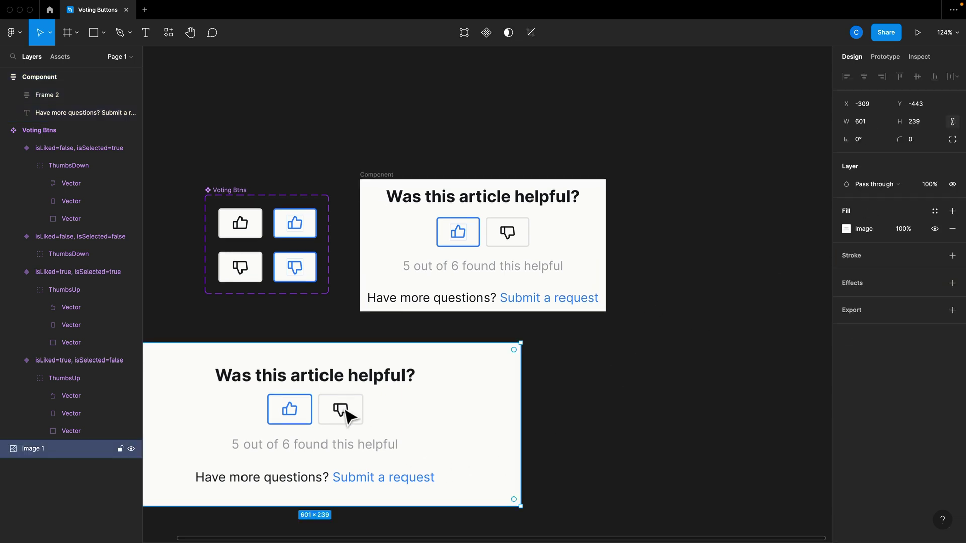
left_click_drag(347, 417, 520, 251)
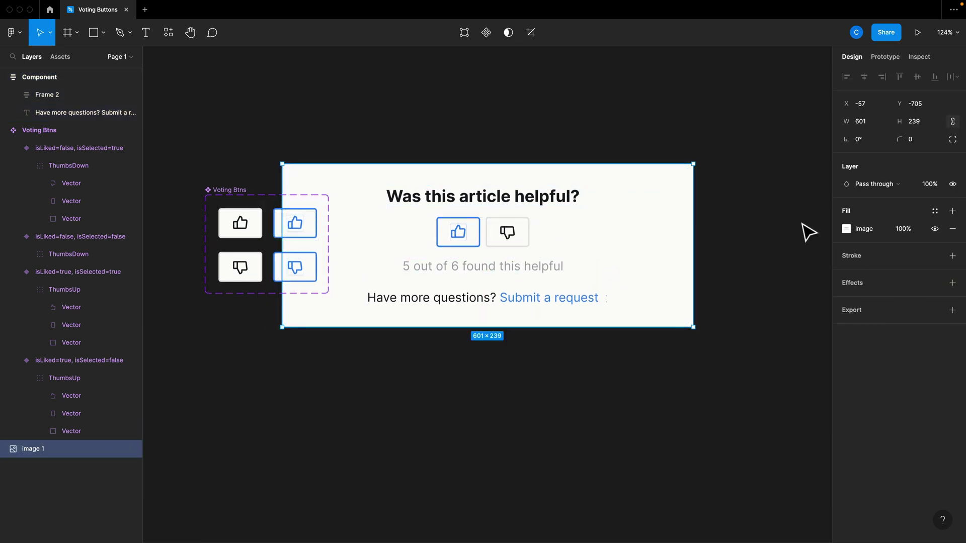
left_click(906, 233)
type("50")
key("Return")
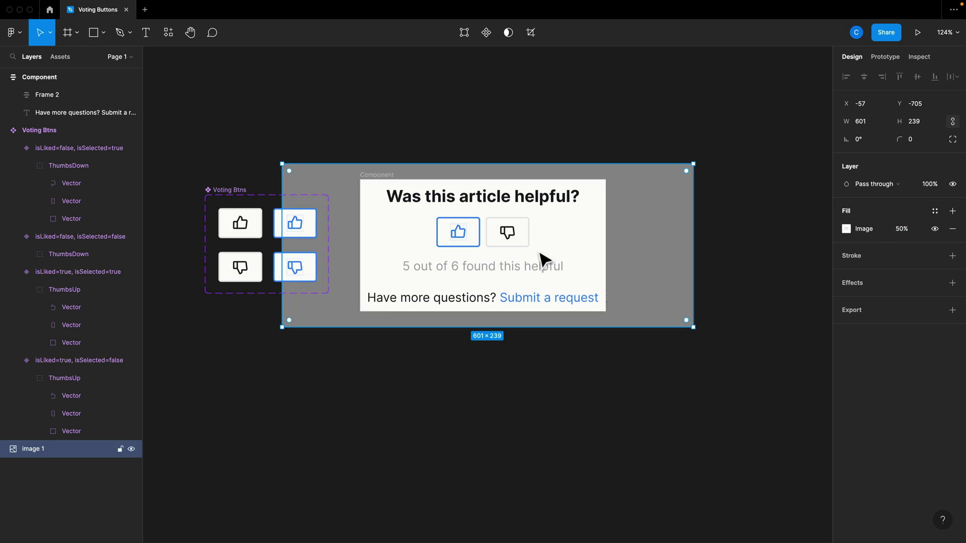
- Bring image 1 to the front of all layers and scale it to 573 × 227 to match the Component frame's content
scroll(238, 445, "down", 1)
left_click_drag(79, 451, 71, 71)
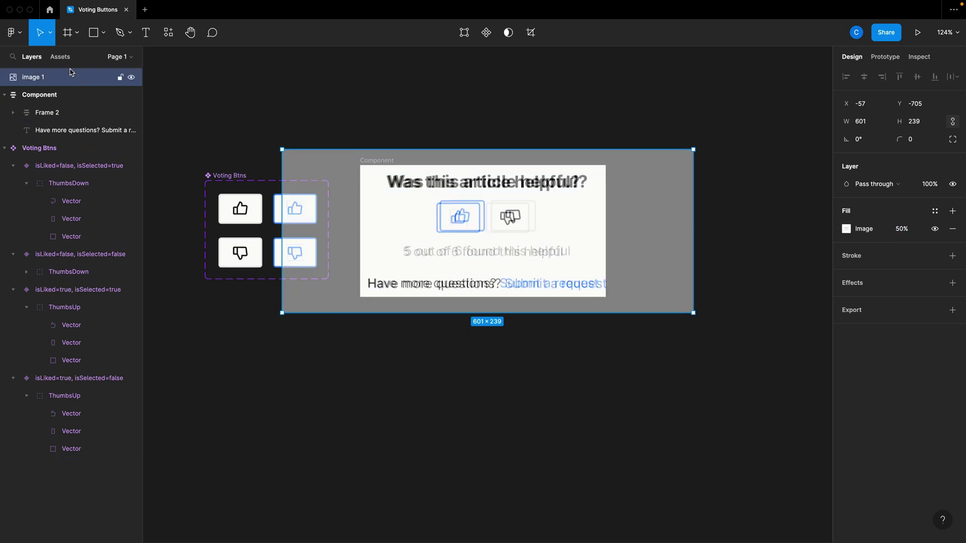
mouse_move(679, 293)
left_mouse_down()
mouse_move(669, 291)
mouse_move(702, 334)
mouse_move(665, 299)
left_mouse_up()
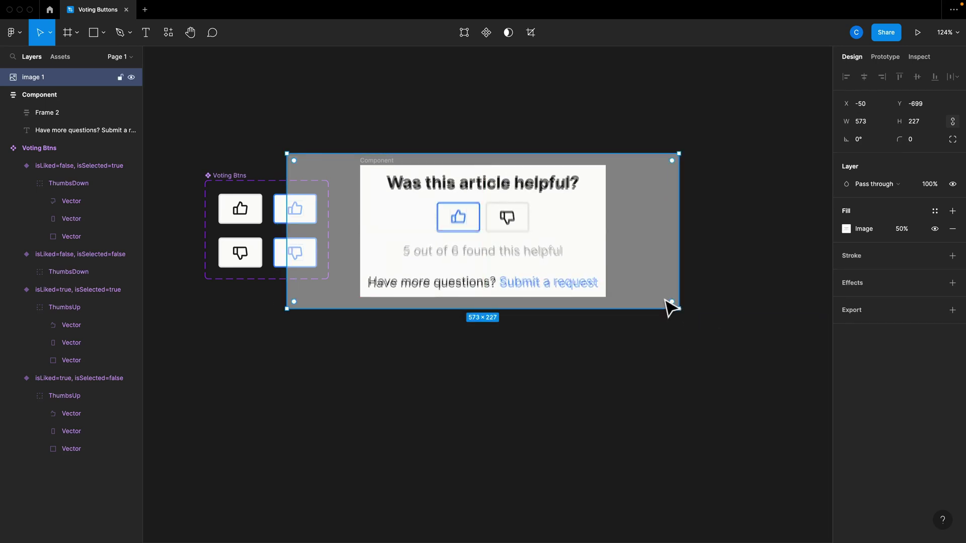
- Move the reference image below the Component frame to X -50, Y -452 and set its fill opacity to 100%
left_click_drag(655, 265, 684, 419)
left_click(902, 230)
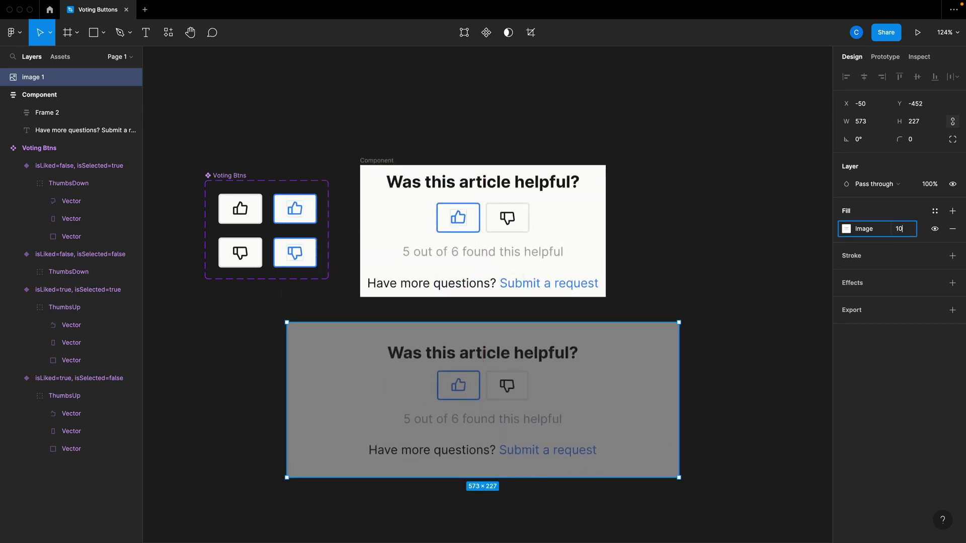
type("100")
key("Return")
left_click(659, 276)
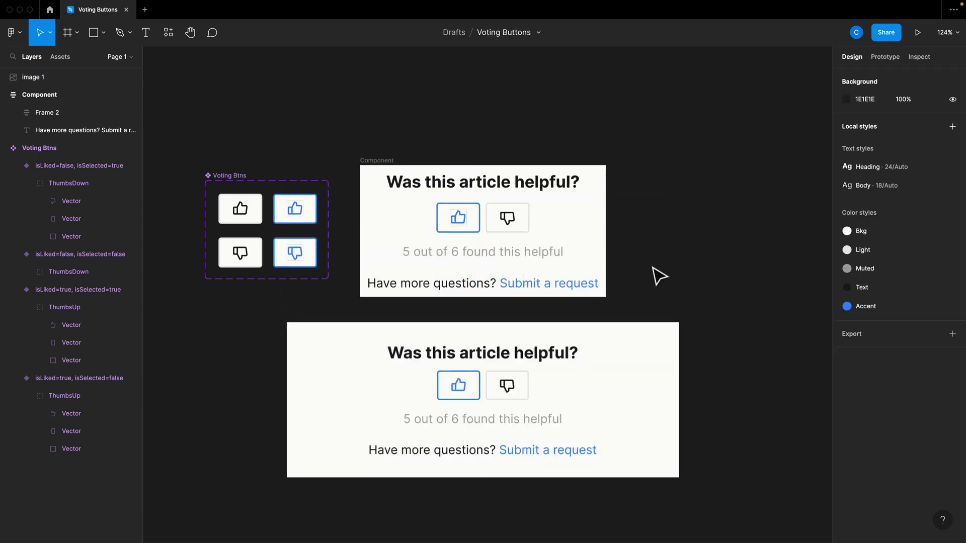
- Examine the thumbs-down and thumbs-up icon groups and a vector layer in the isSelected=true variants of Voting Btns
scroll(294, 252, "up", 5)
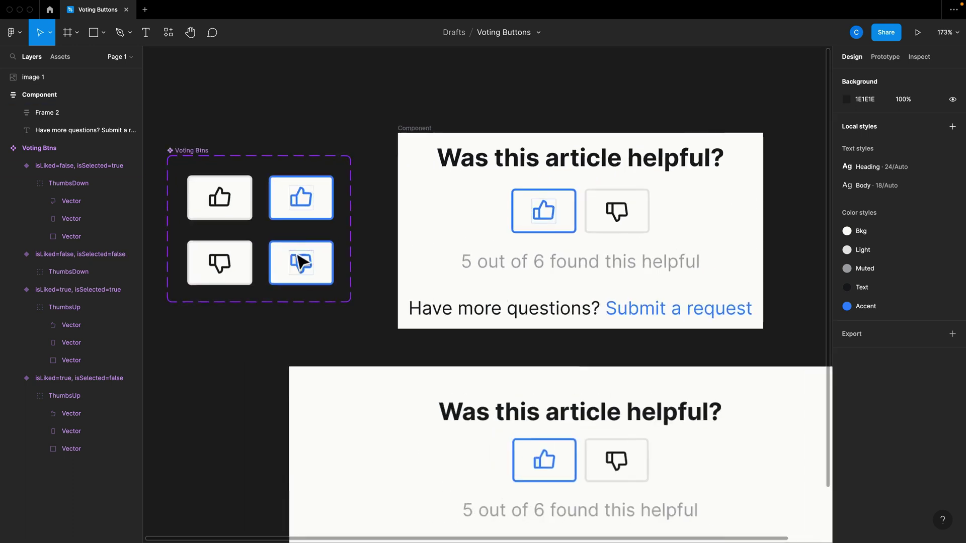
double_click(300, 262)
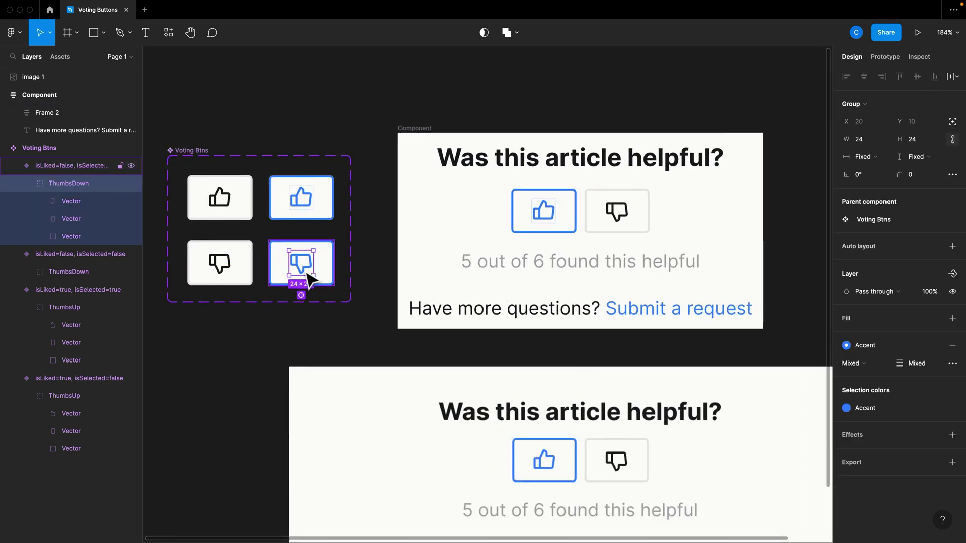
left_click(71, 237)
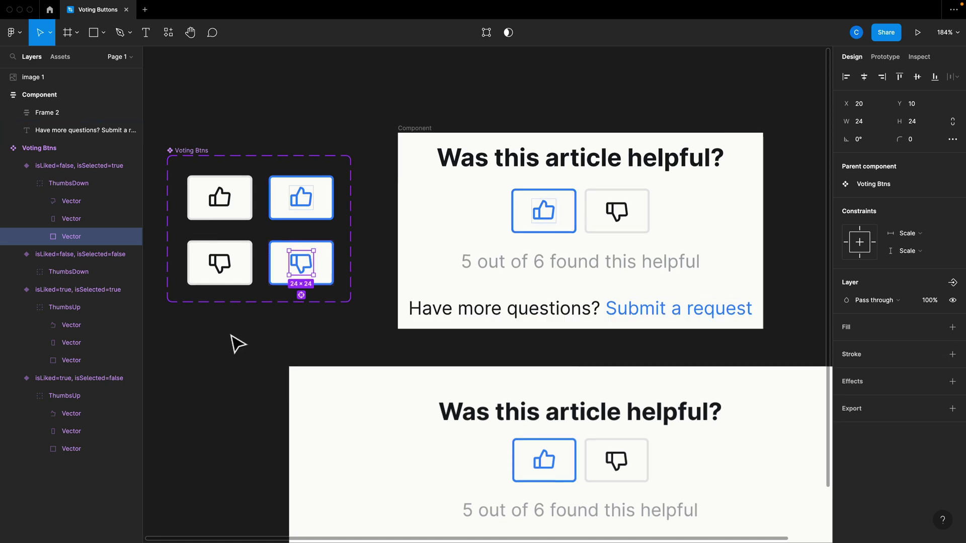
left_click(317, 217)
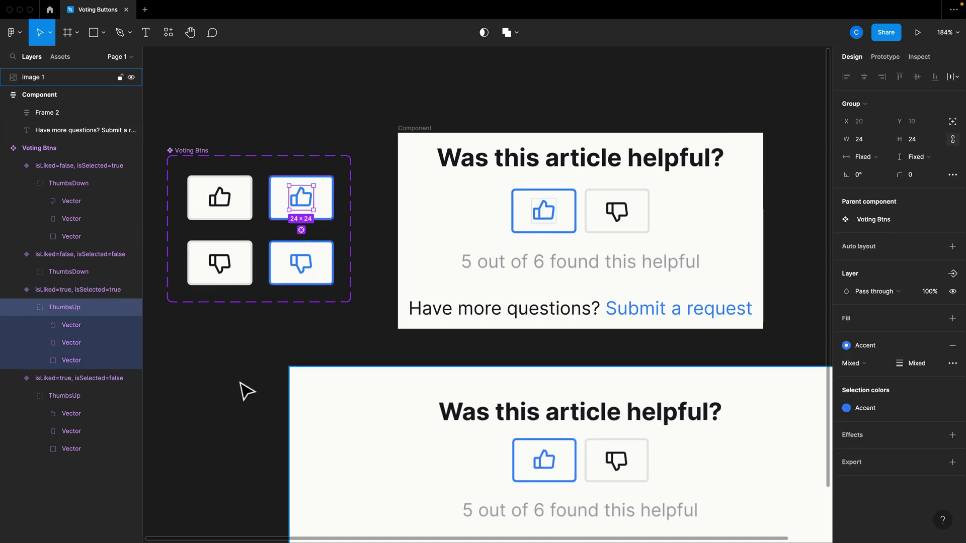
key("Escape")
key("Escape")
key("Escape")
scroll(798, 361, "down", 3)
scroll(798, 361, "down", 2)
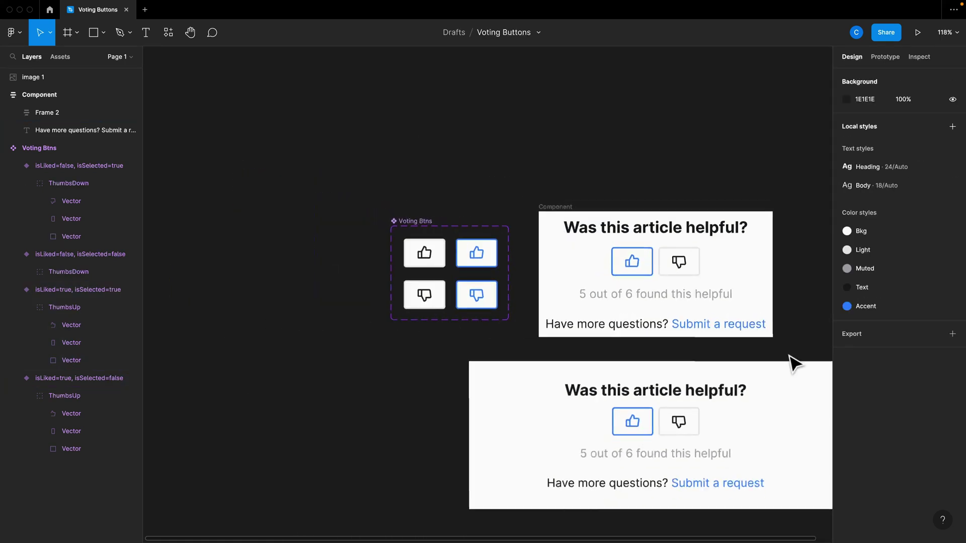
- Review the colour styles used across all layers, and the text styles of the "5 out of 6 found this helpful" line and the heading
key("ctrl+a")
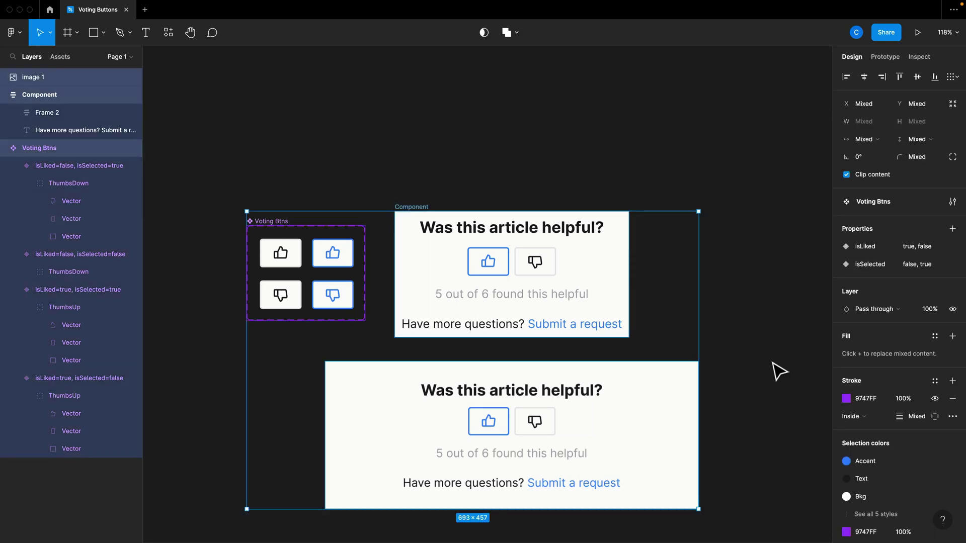
left_click(873, 438)
scroll(914, 462, "down", 1)
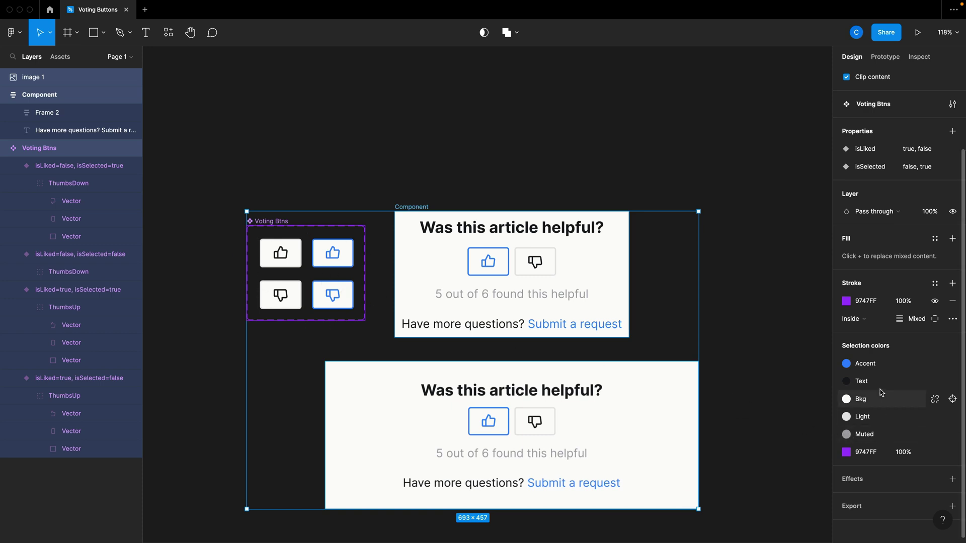
left_click(777, 348)
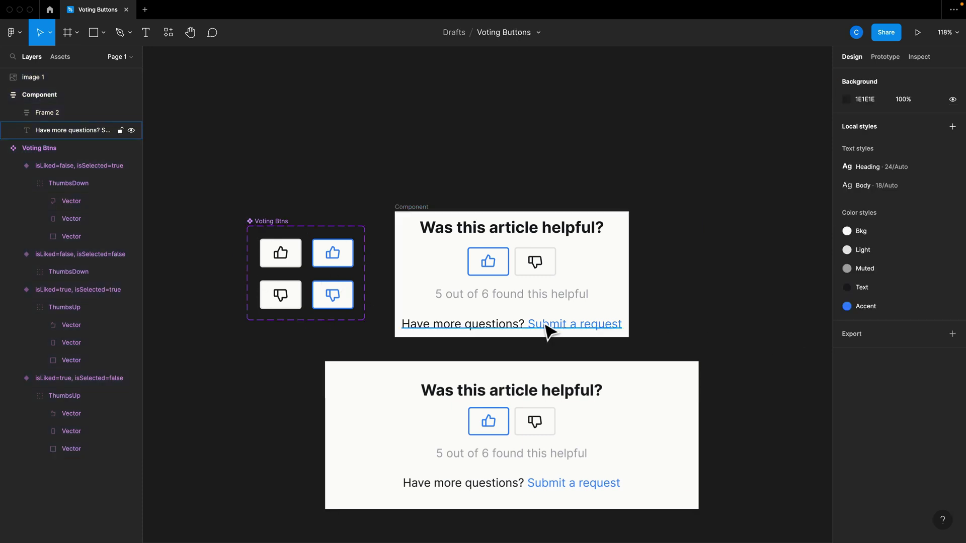
left_click(506, 301)
double_click(506, 300)
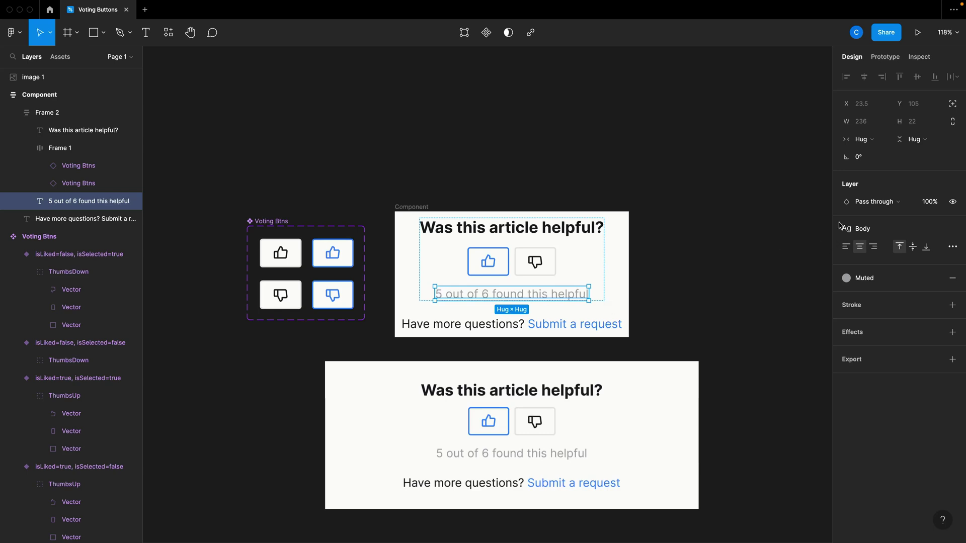
left_click(537, 239)
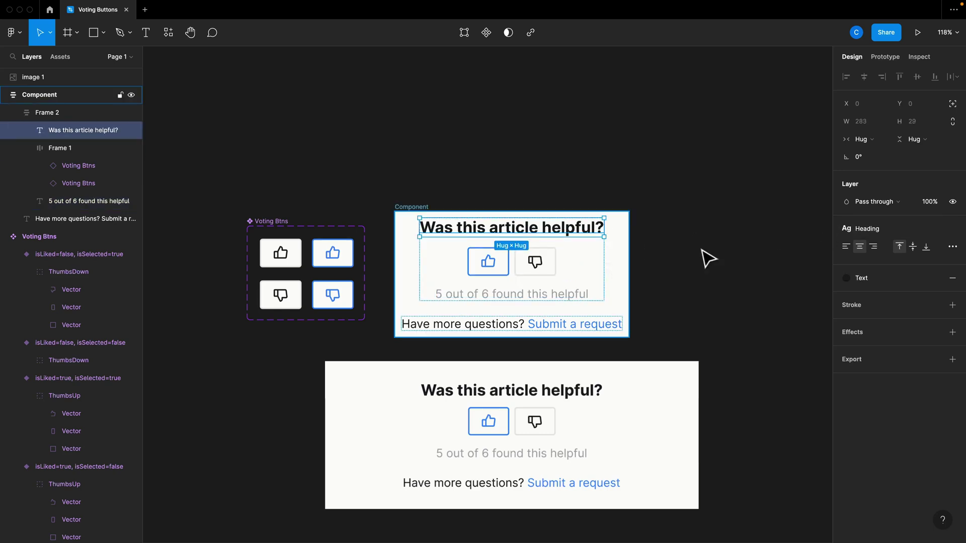
left_click(674, 276)
- Add an on-click Change to interaction from the unselected thumbs-up variant to the selected one, using Smart animate
scroll(498, 312, "up", 2)
scroll(498, 311, "up", 3)
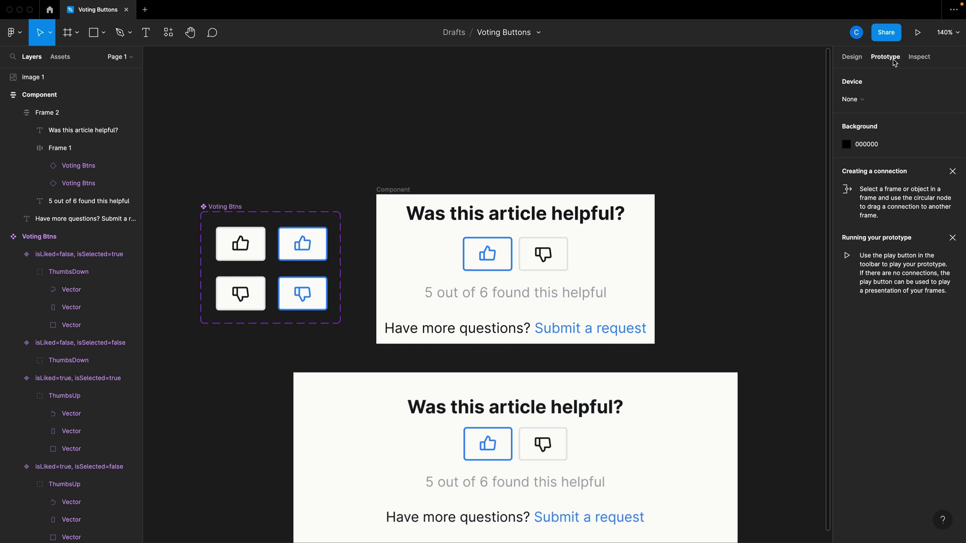
left_click(244, 257)
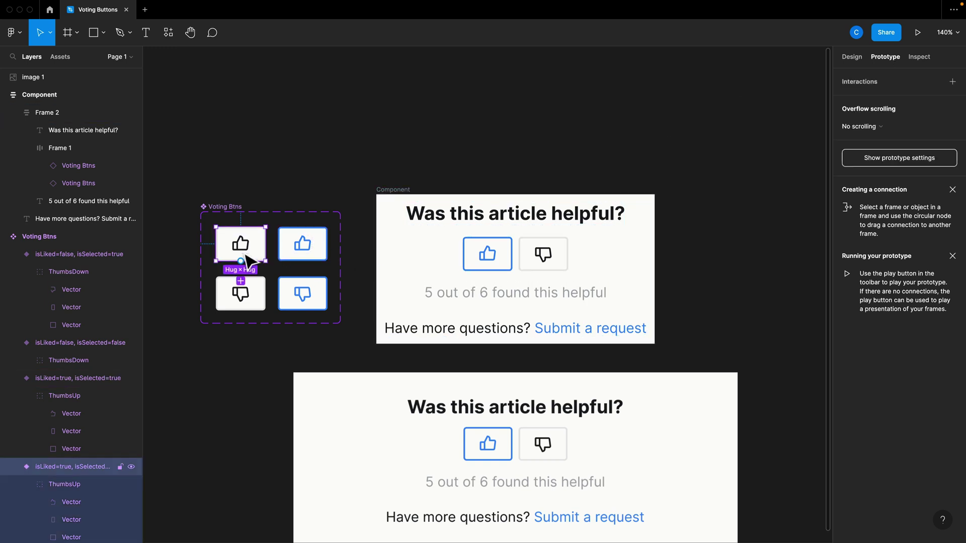
left_click_drag(246, 258, 318, 250)
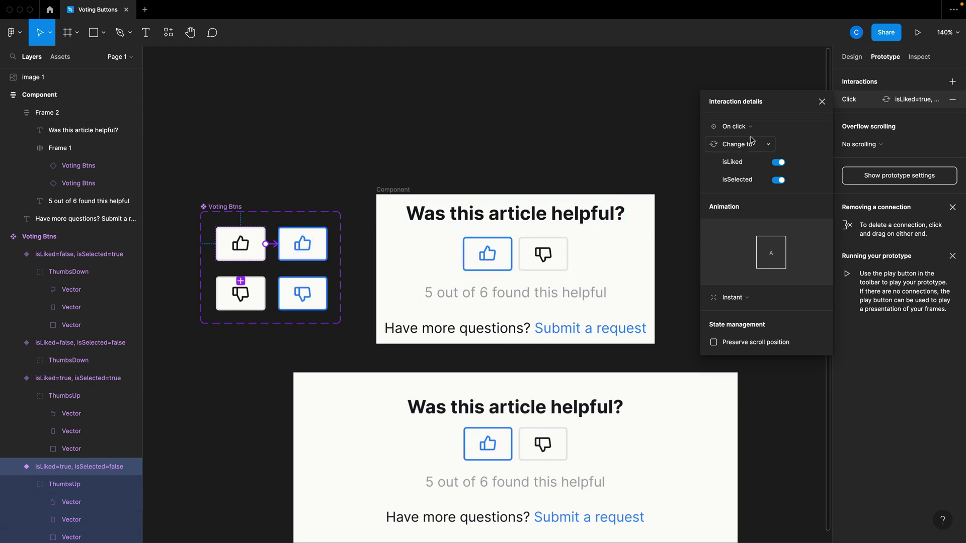
left_click(739, 297)
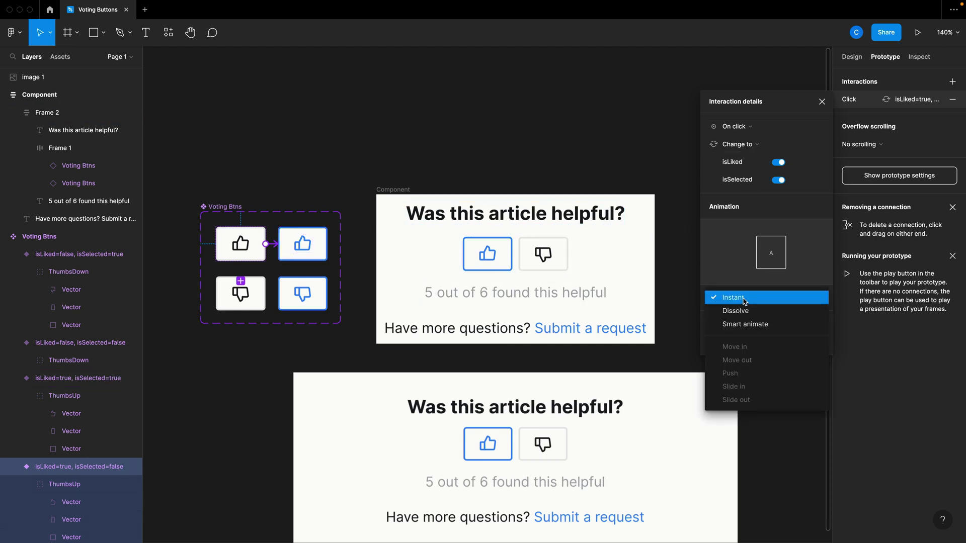
left_click(747, 325)
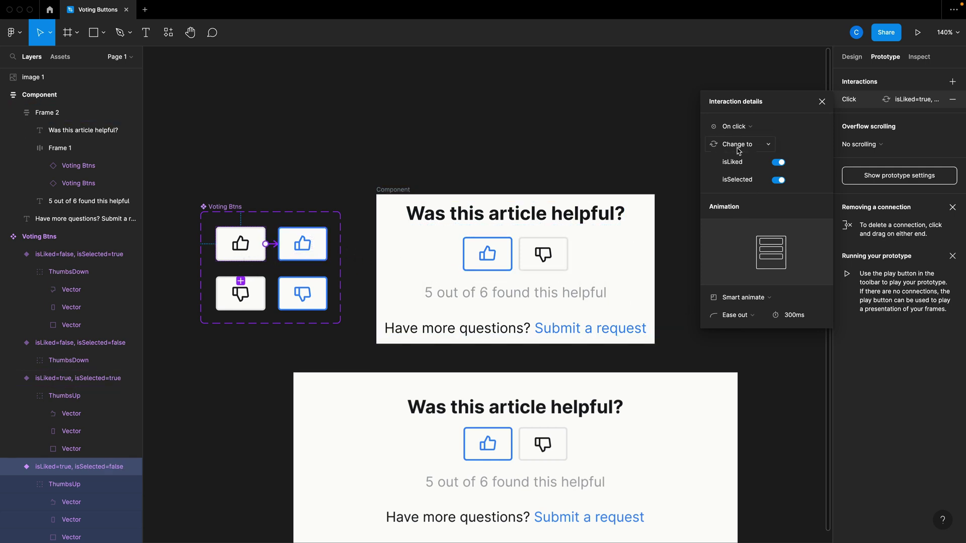
- Add an on-click Change to interaction from the selected thumbs-up variant back to the unselected one, with Smart animate
left_click(298, 256)
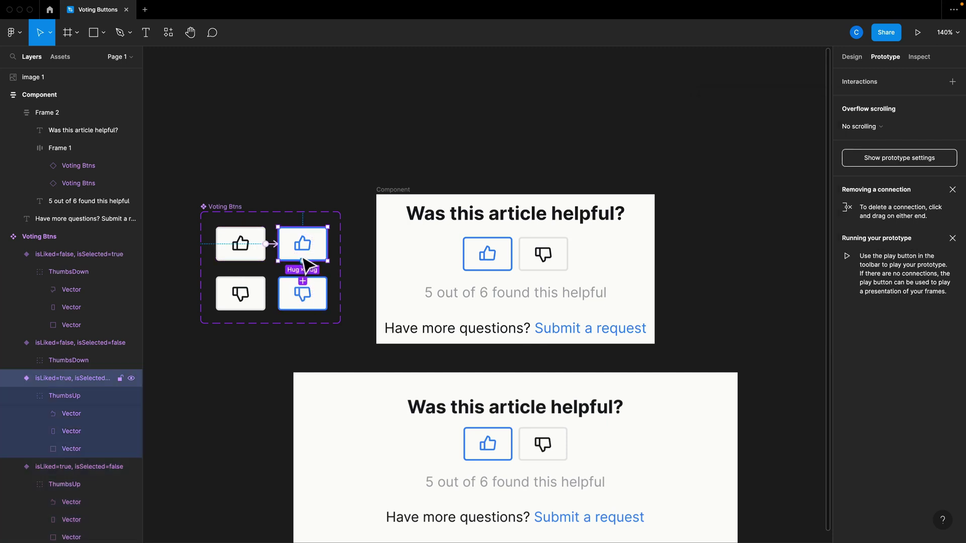
left_click_drag(277, 251, 262, 258)
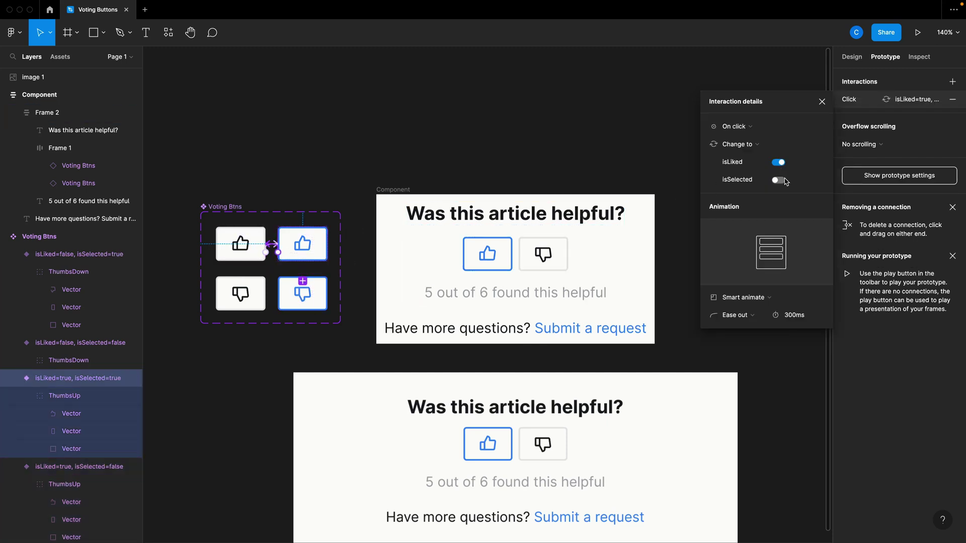
left_click(610, 170)
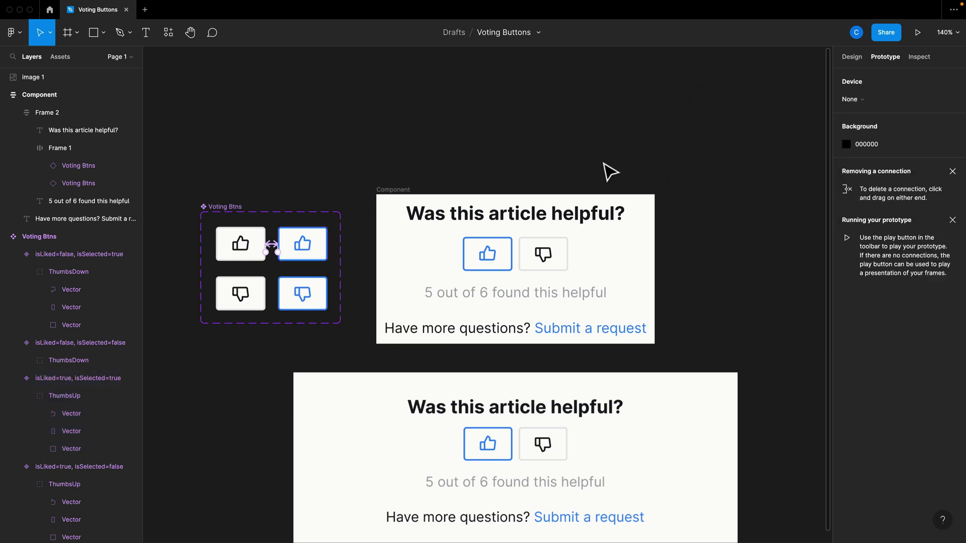
- Link the unselected and selected thumbs-down variants in both directions with on-click Change to interactions using Smart animate
left_click(240, 309)
left_click_drag(266, 294, 306, 296)
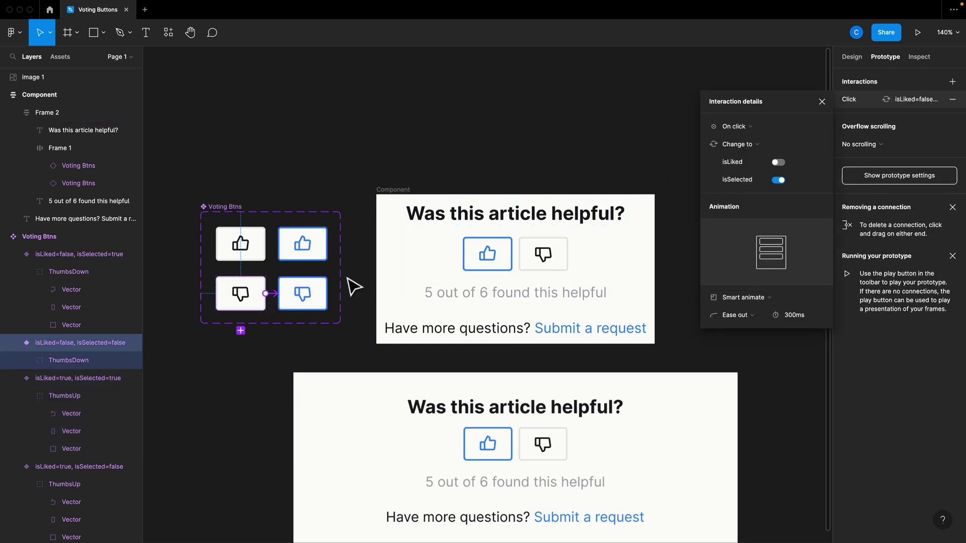
left_click(302, 299)
left_click(263, 302)
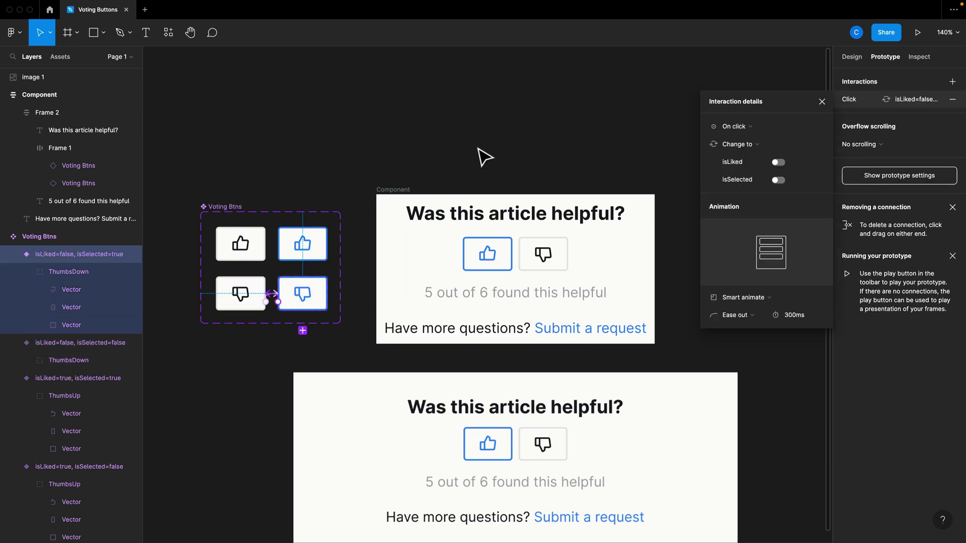
left_click(820, 100)
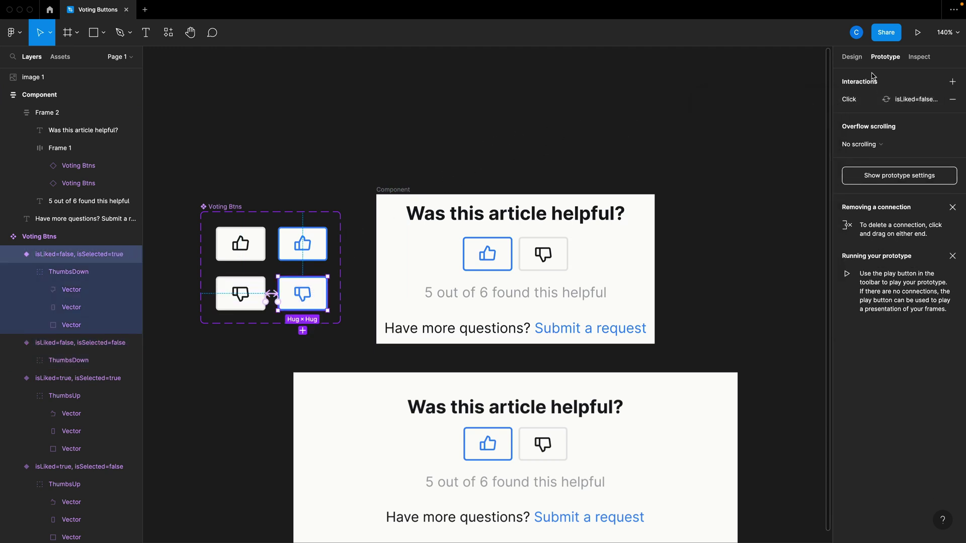
- Preview the prototype, test both voting buttons by toggling each one, and return to the design file
left_click(917, 33)
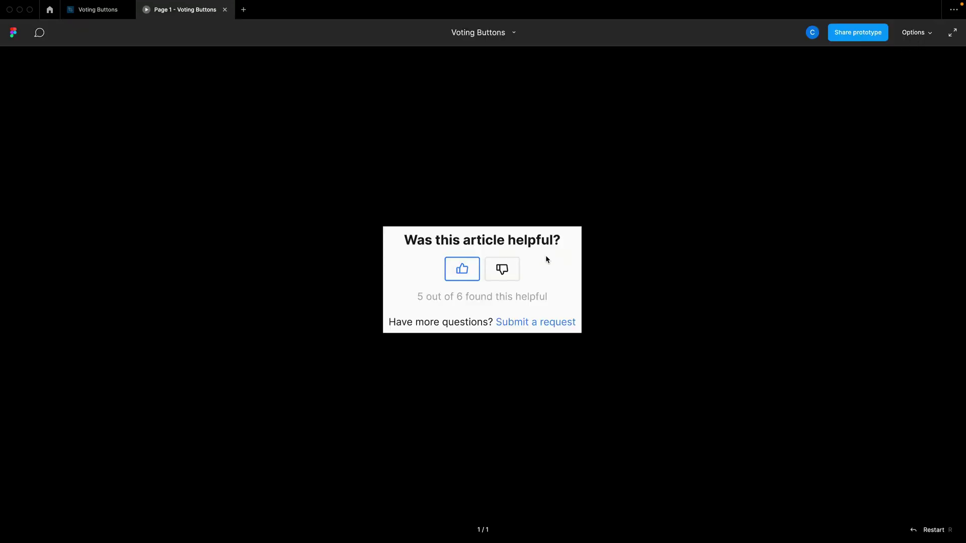
left_click(499, 276)
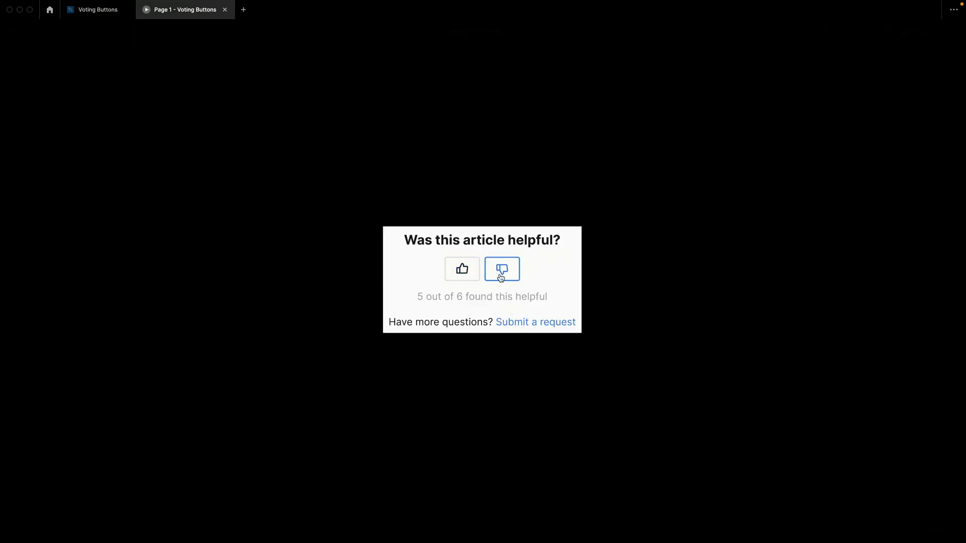
left_click(461, 272)
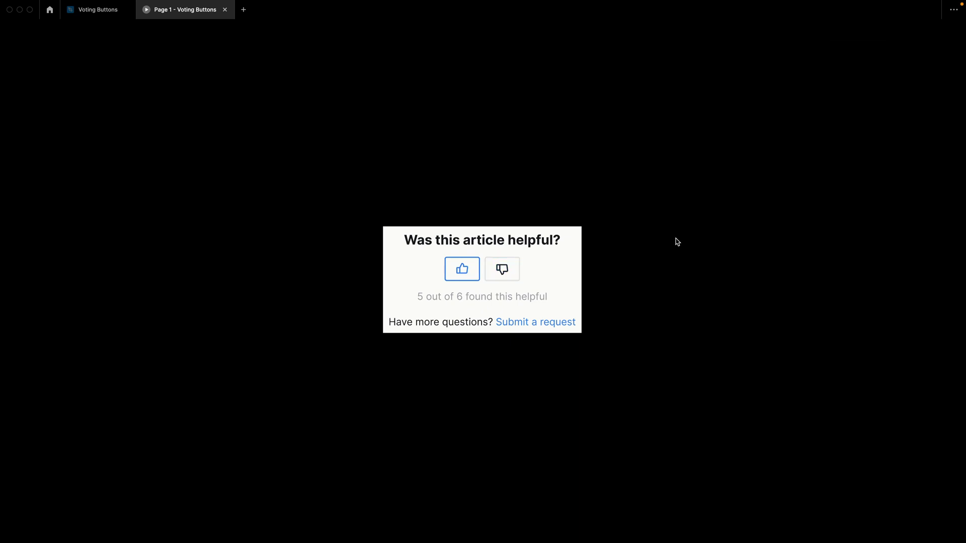
left_click(225, 10)
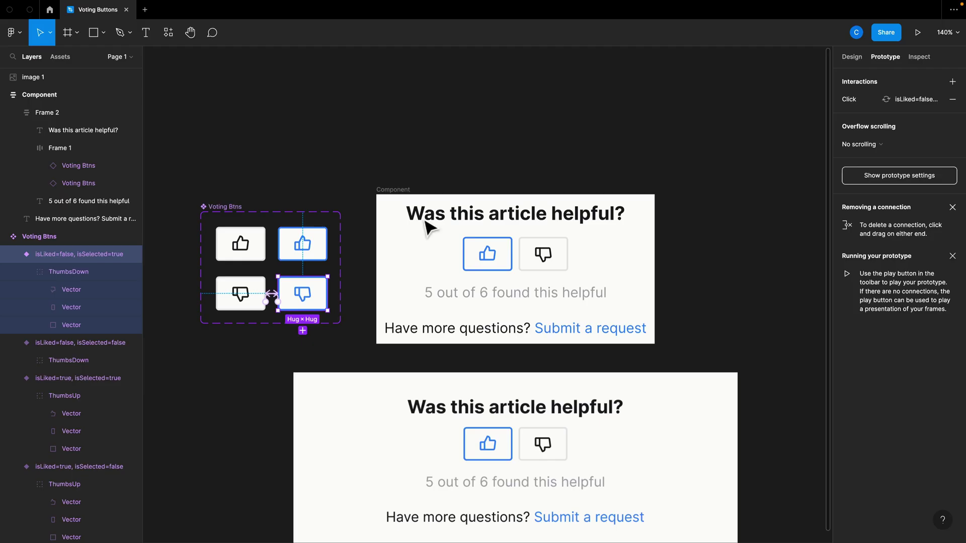
left_click(744, 345)
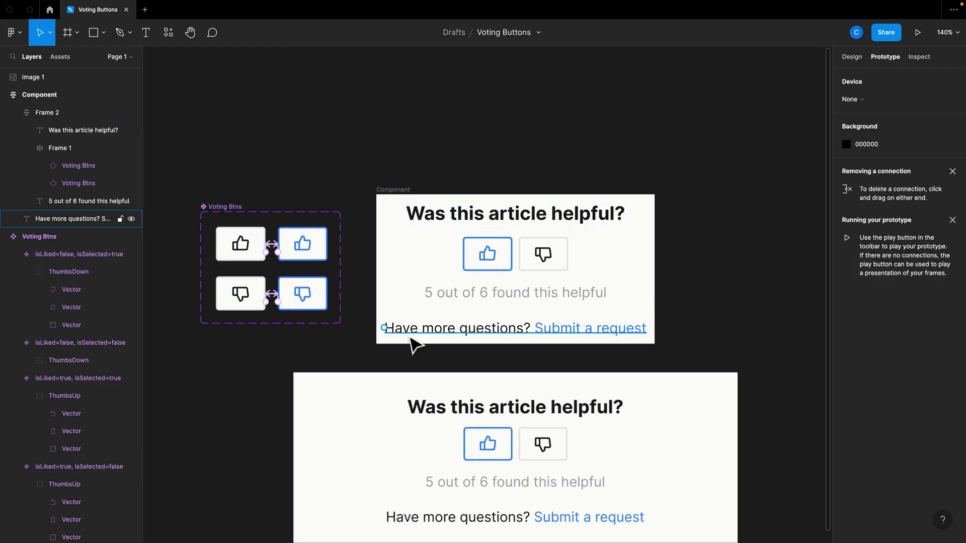